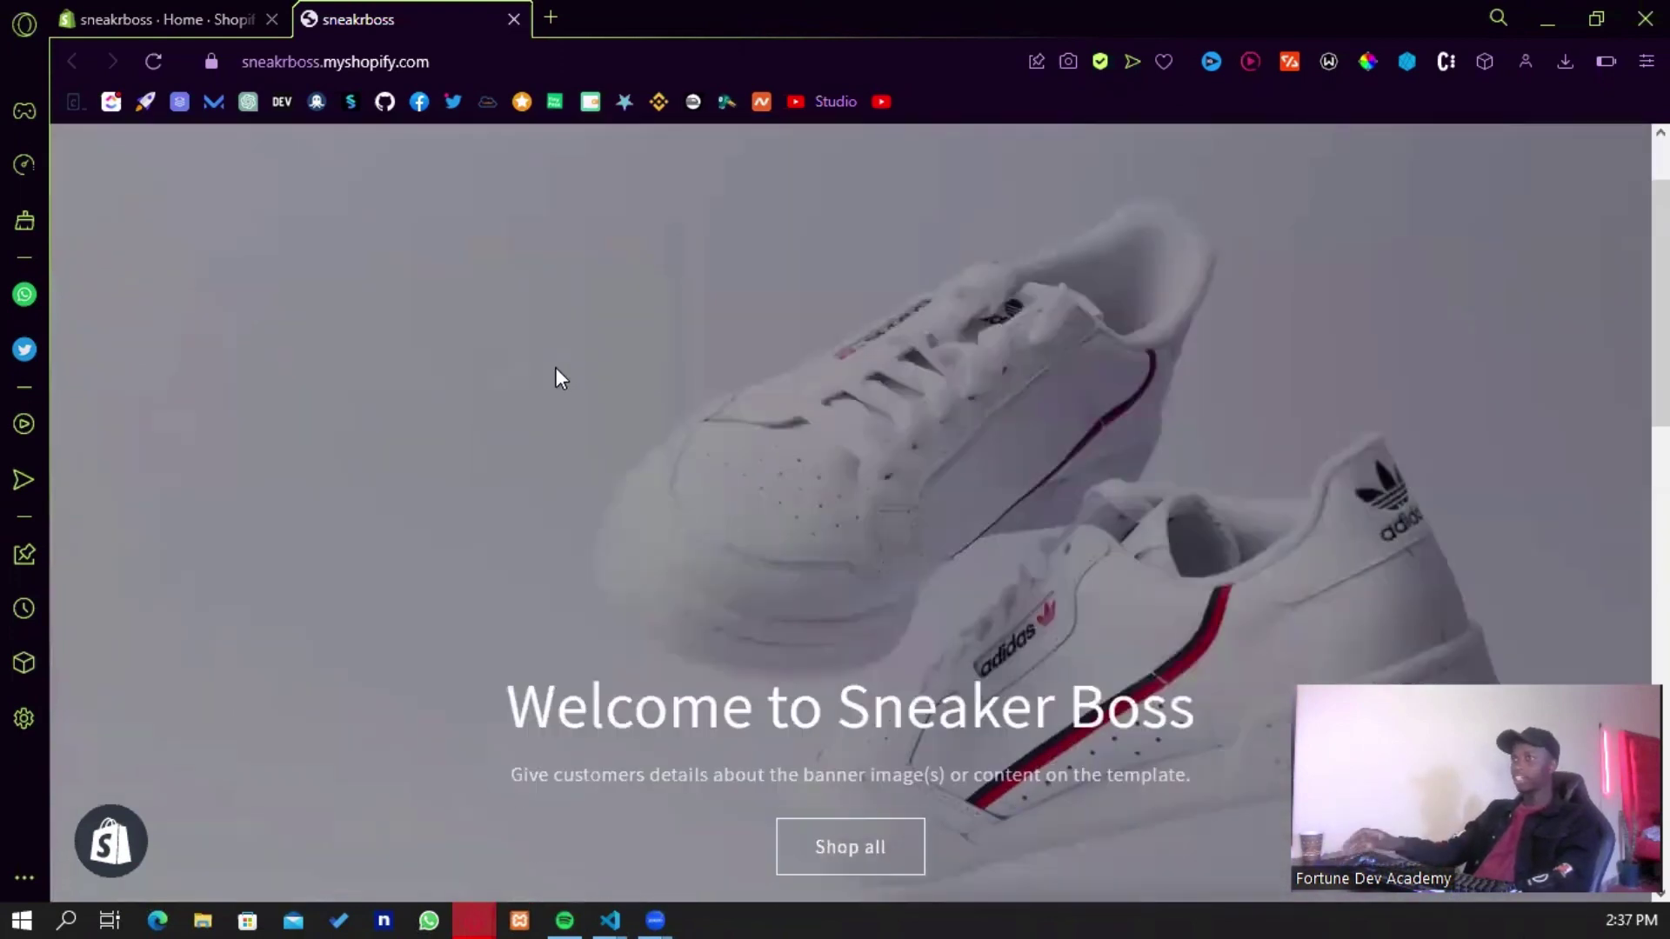
- Browse the sneakrboss home page to the featured sneakers priced KSh20.00 and KSh1,200.00
scroll(553, 367, "up", 2)
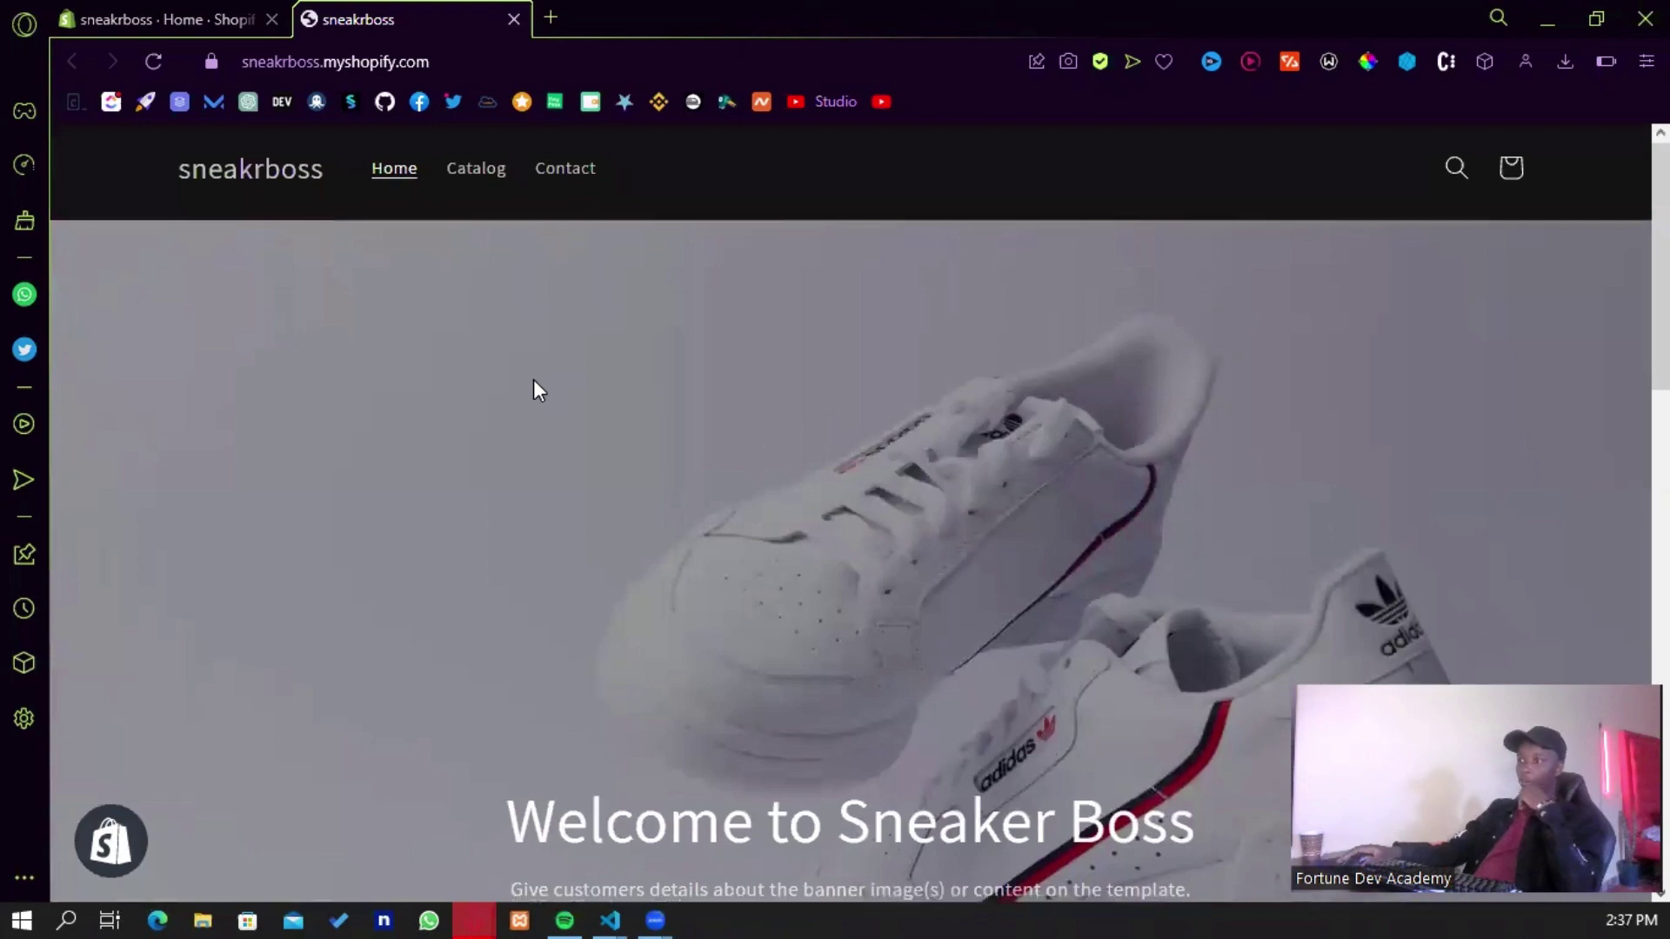
scroll(535, 383, "down", 5)
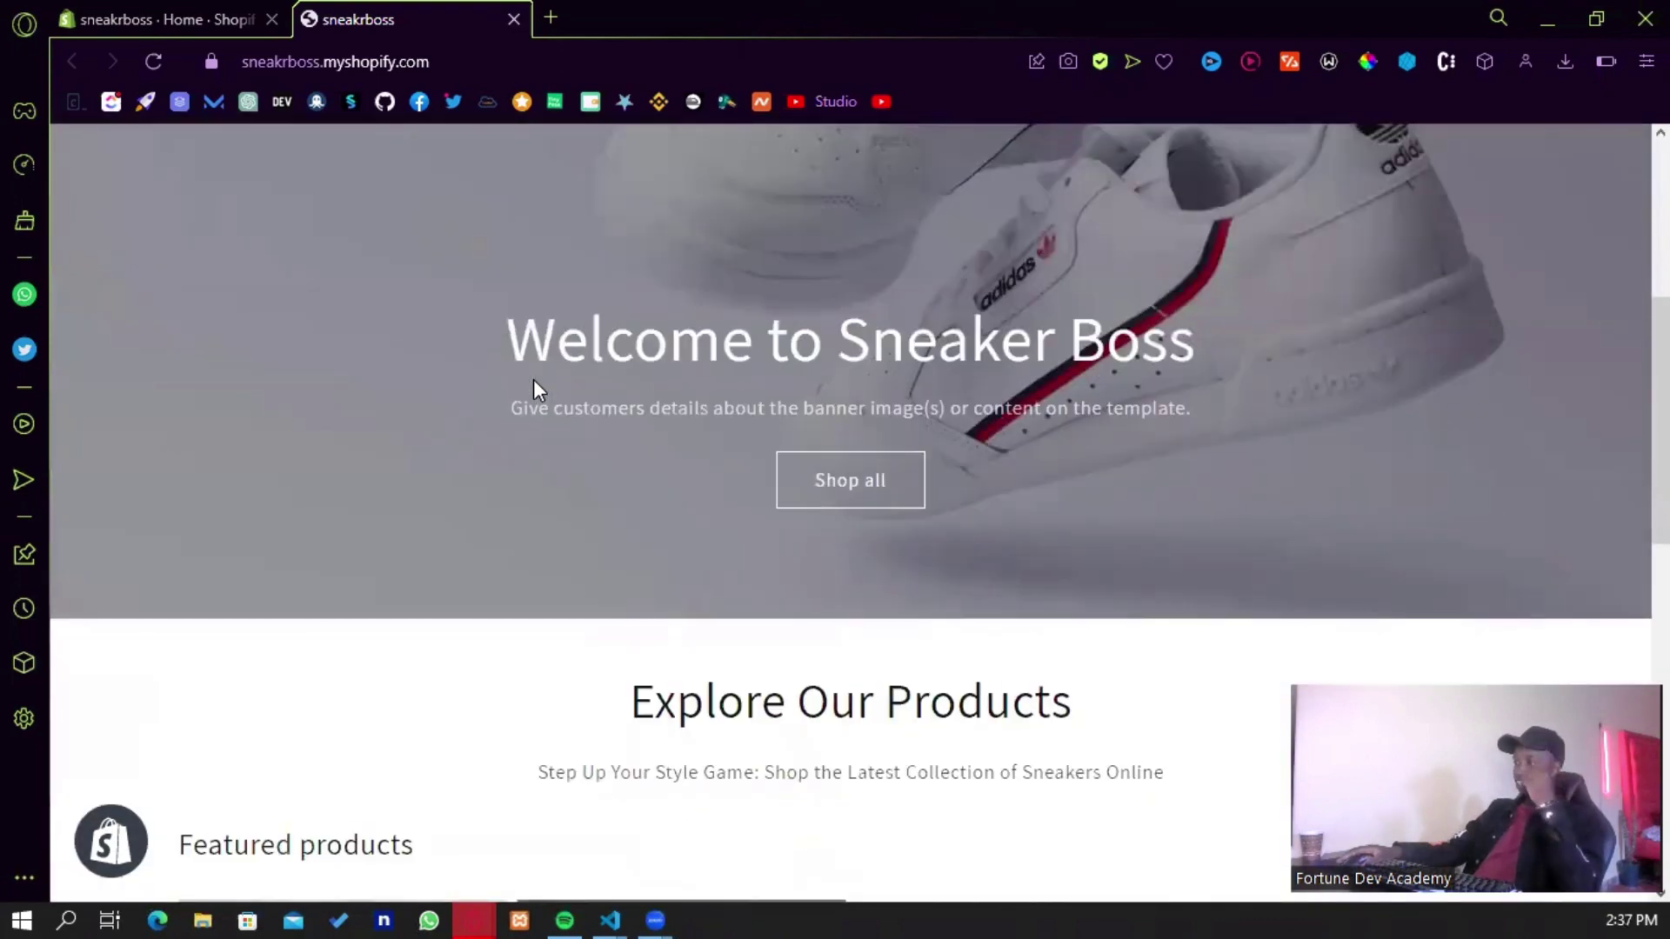
scroll(725, 402, "down", 1)
scroll(725, 402, "down", 5)
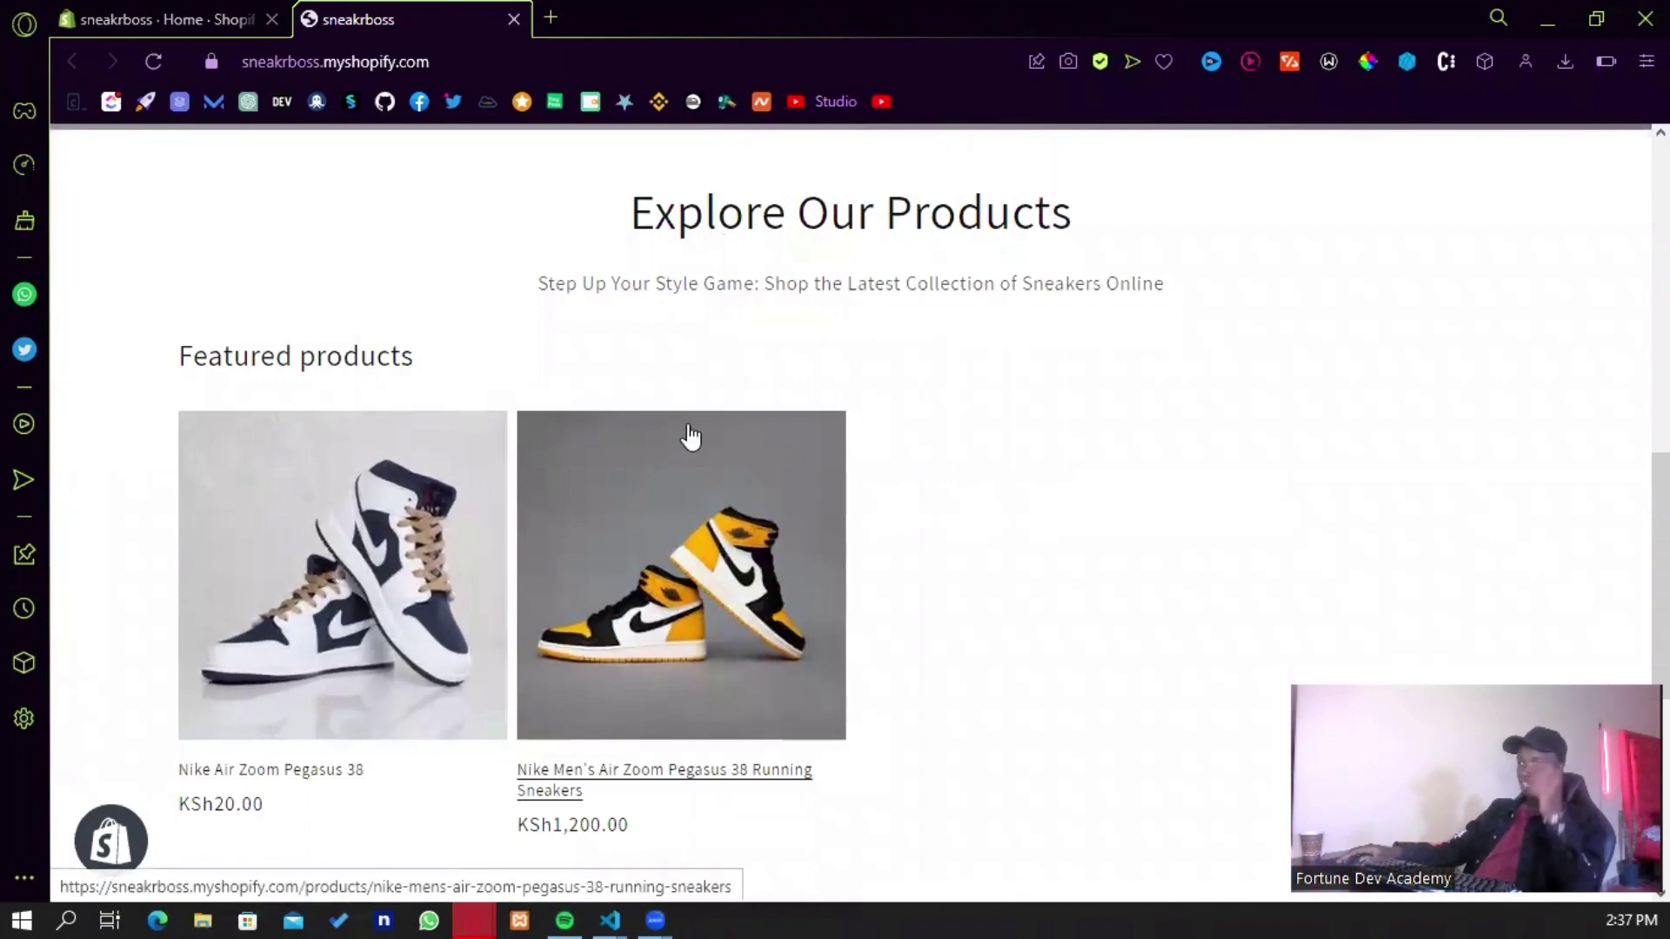
scroll(687, 435, "down", 6)
scroll(717, 503, "up", 9)
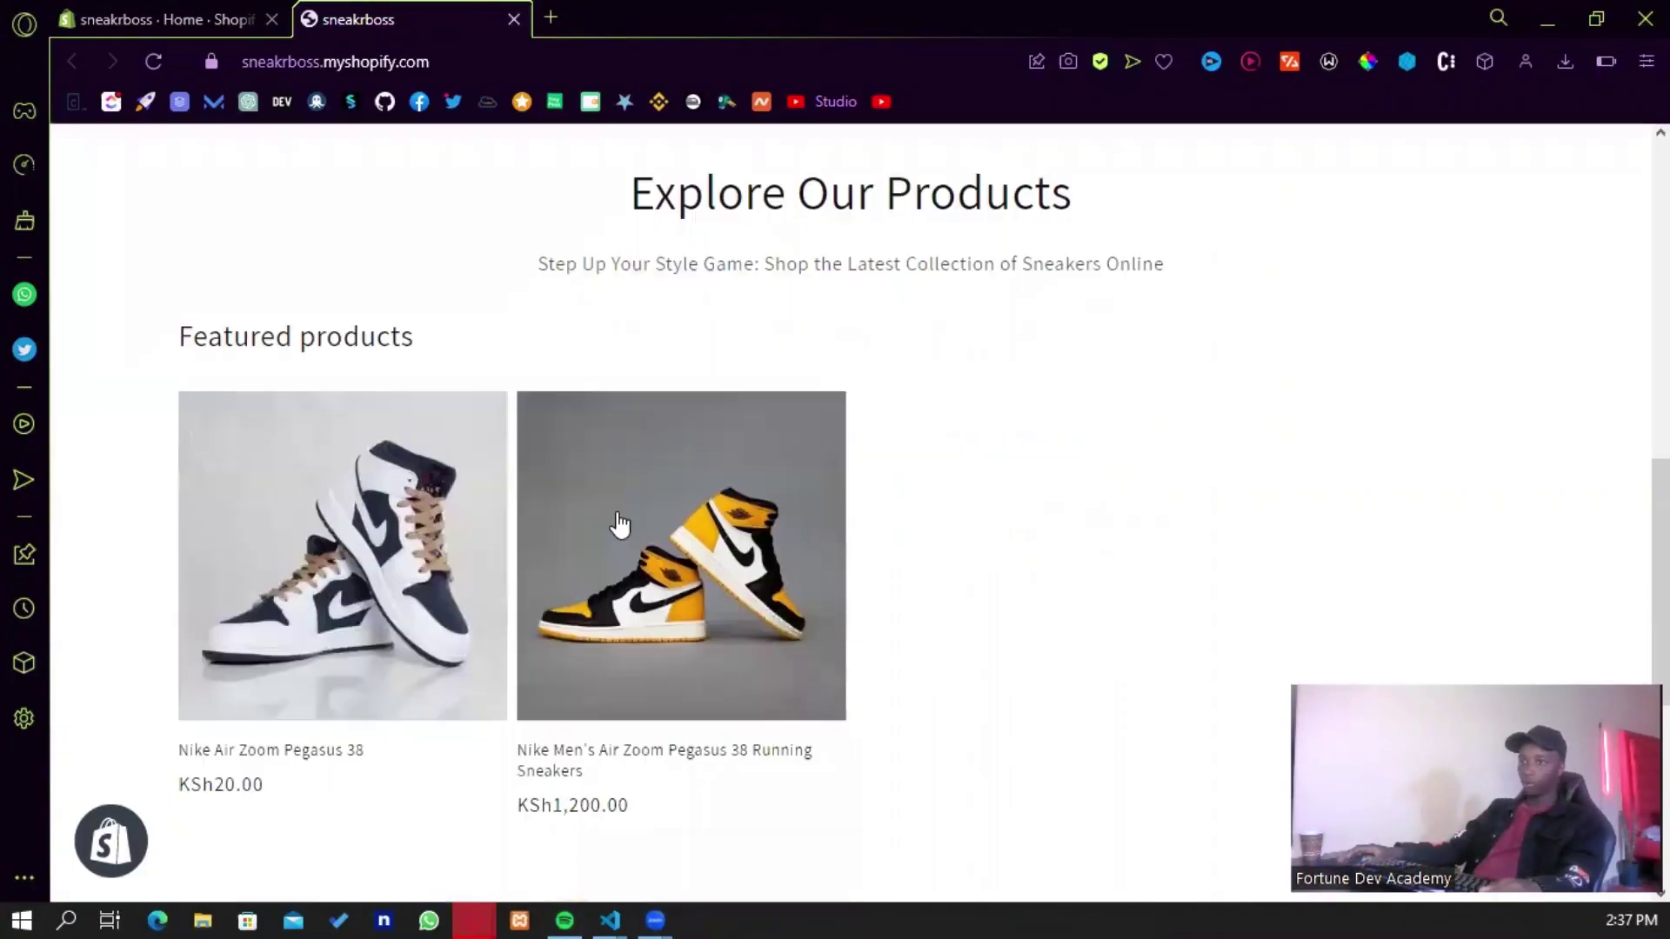
scroll(620, 524, "up", 1)
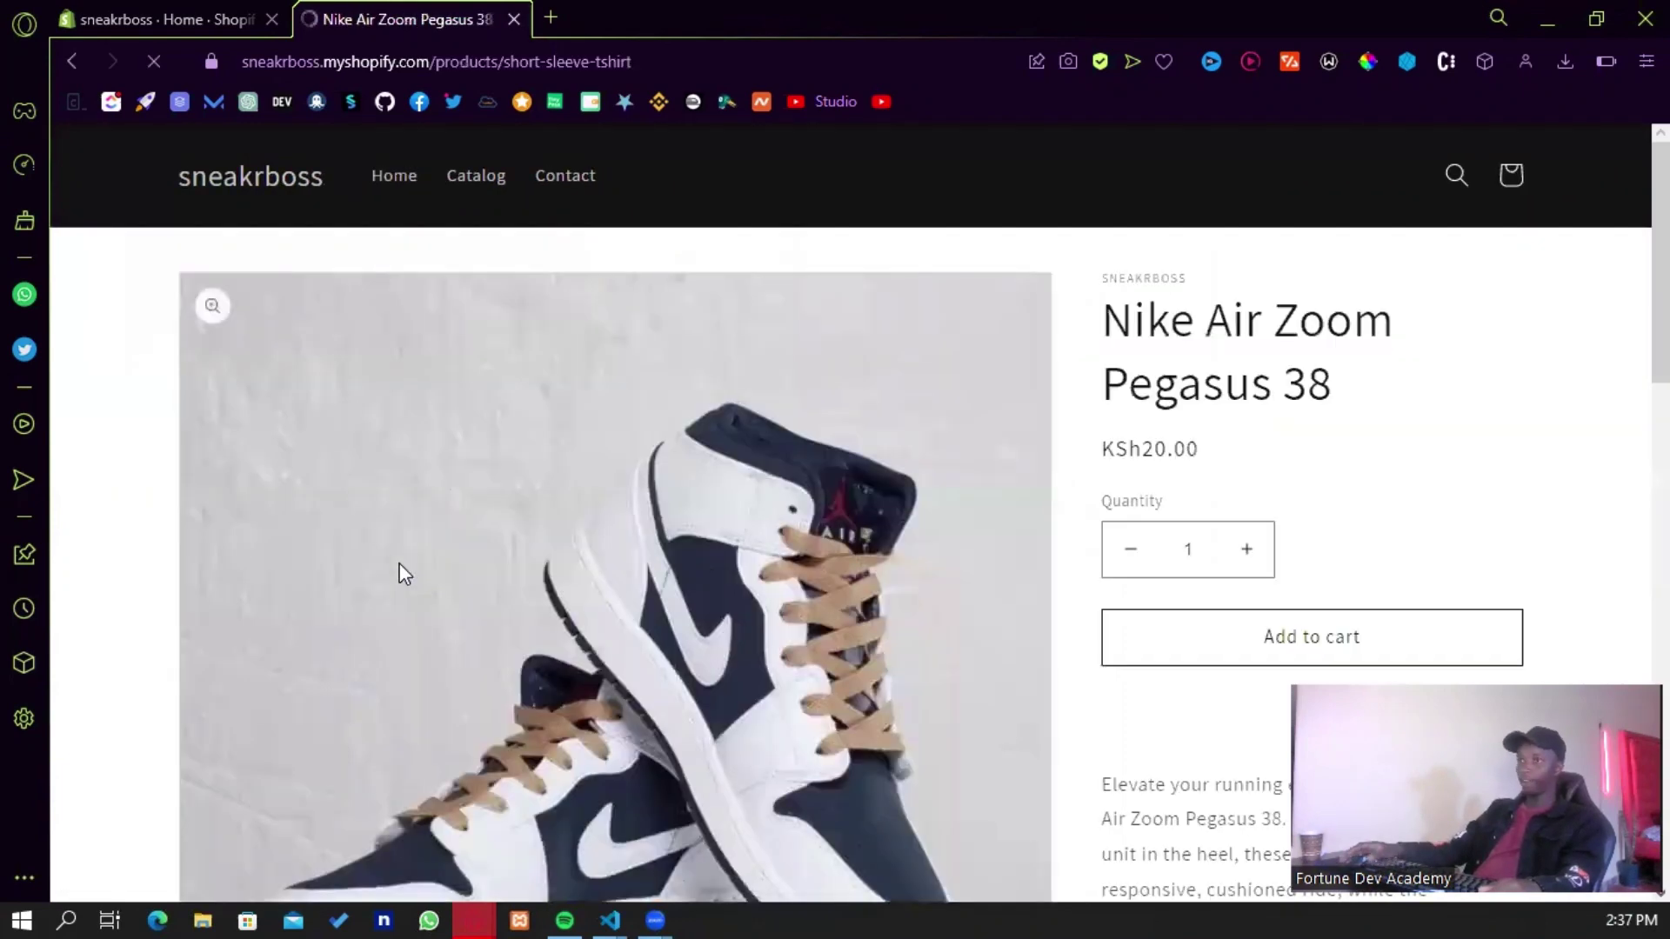
- Keep the Nike Air Zoom Pegasus 38 quantity at 1 and buy it now
scroll(759, 504, "down", 2)
scroll(759, 505, "down", 7)
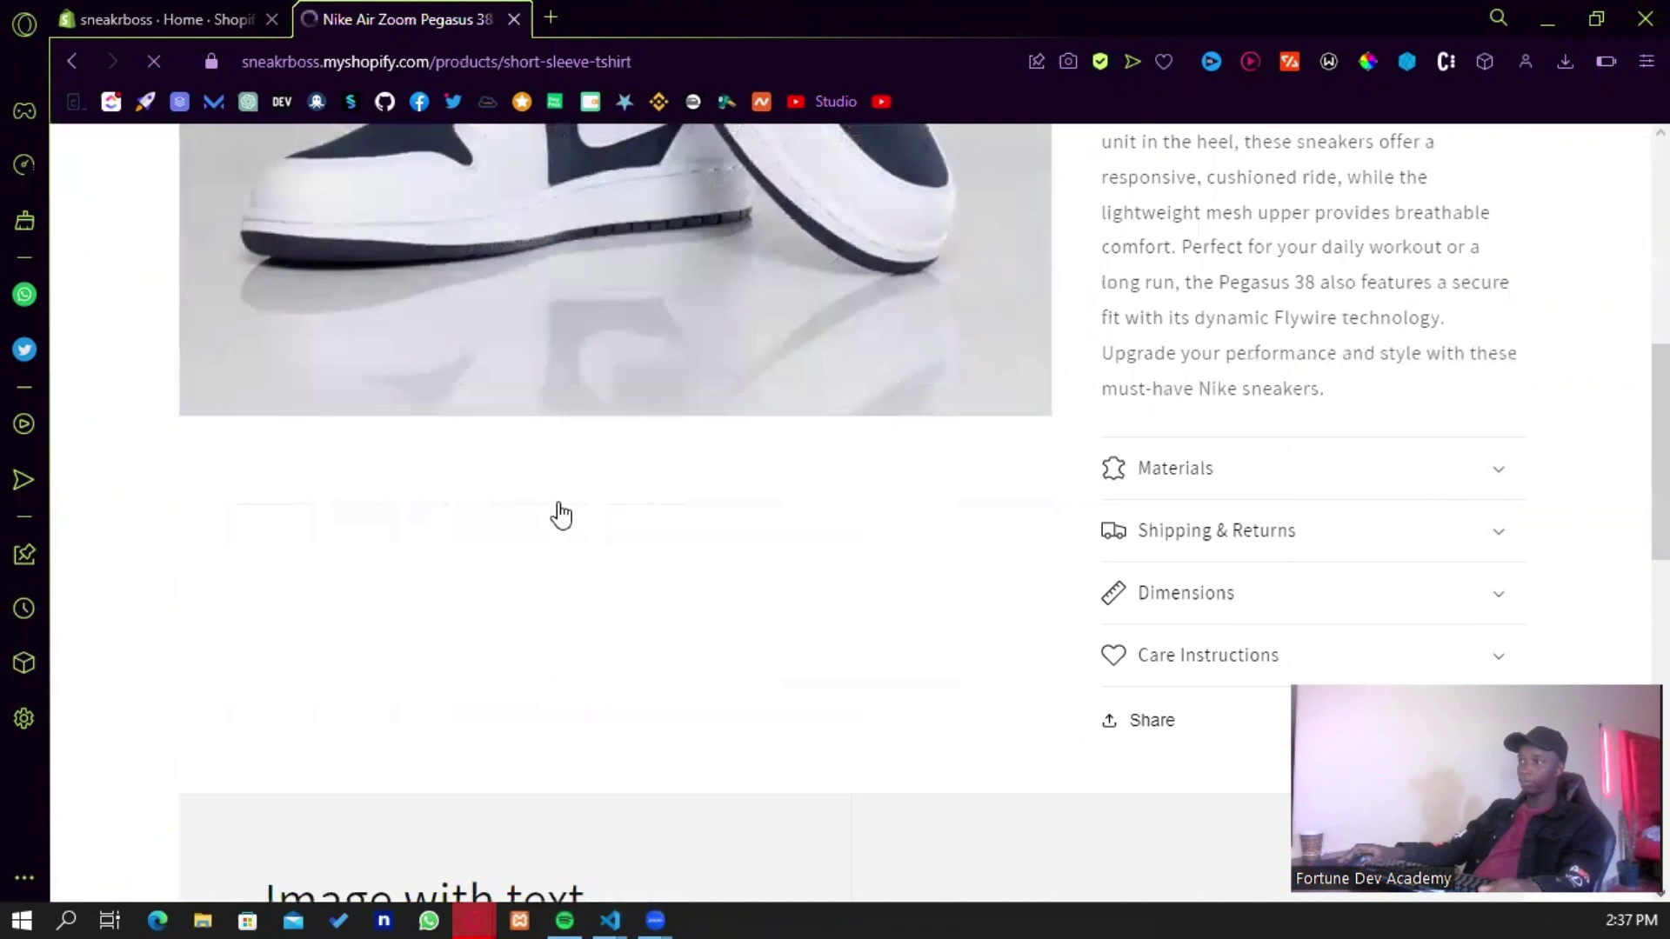
scroll(670, 522, "up", 4)
scroll(664, 488, "down", 3)
scroll(585, 402, "up", 6)
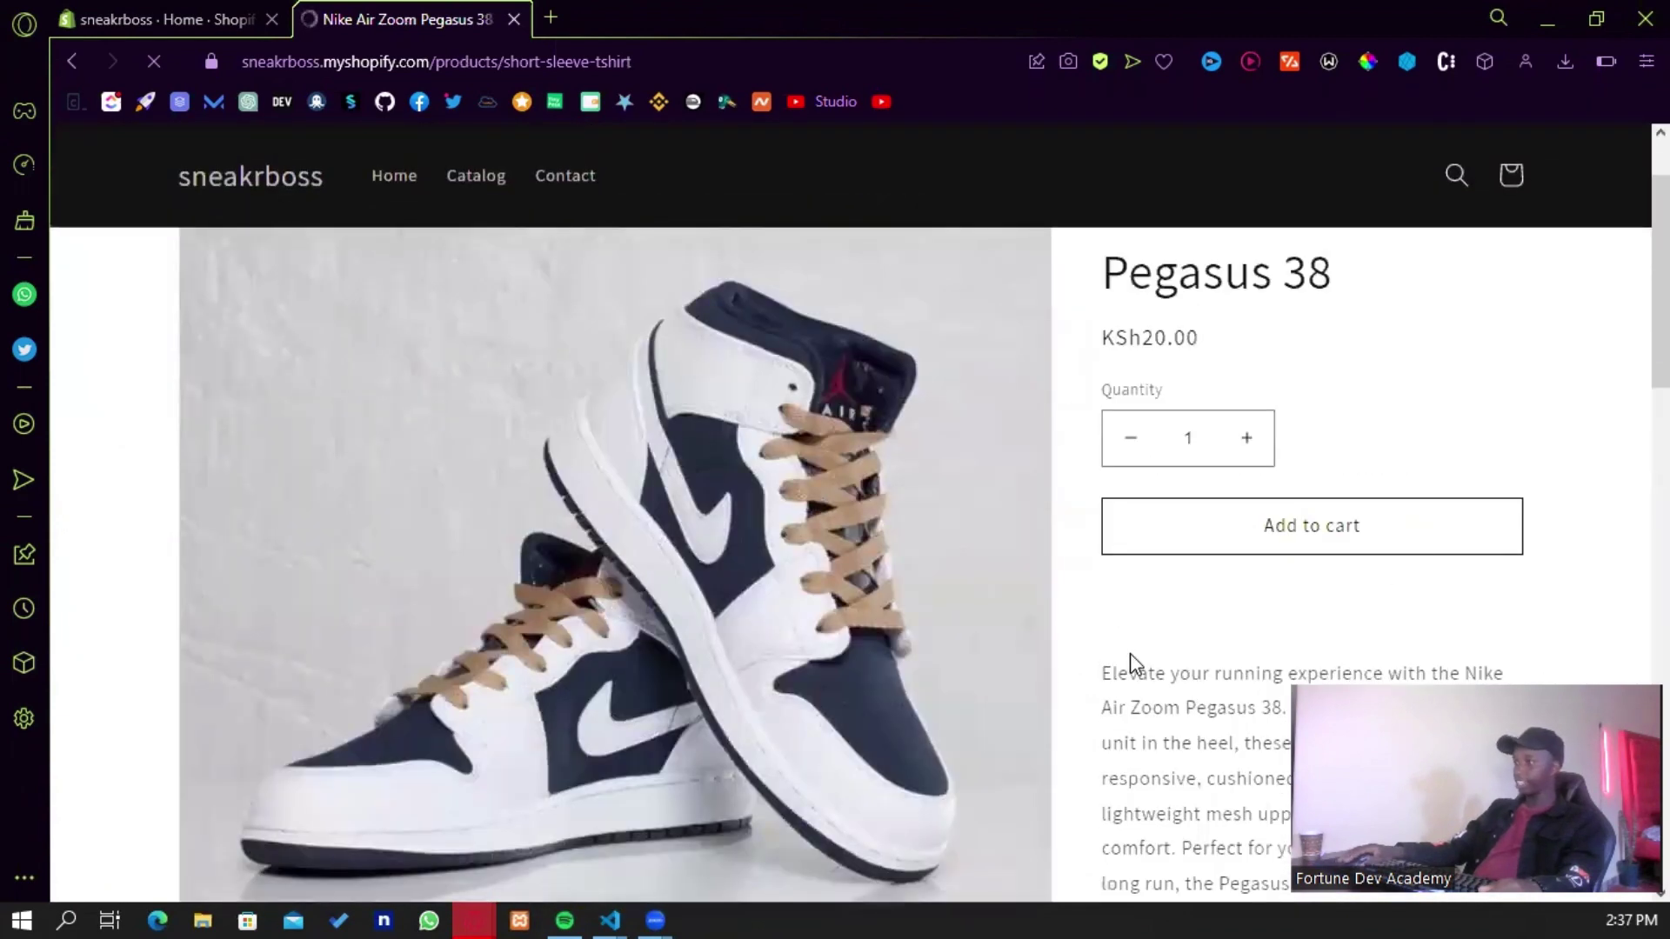
left_click(1247, 446)
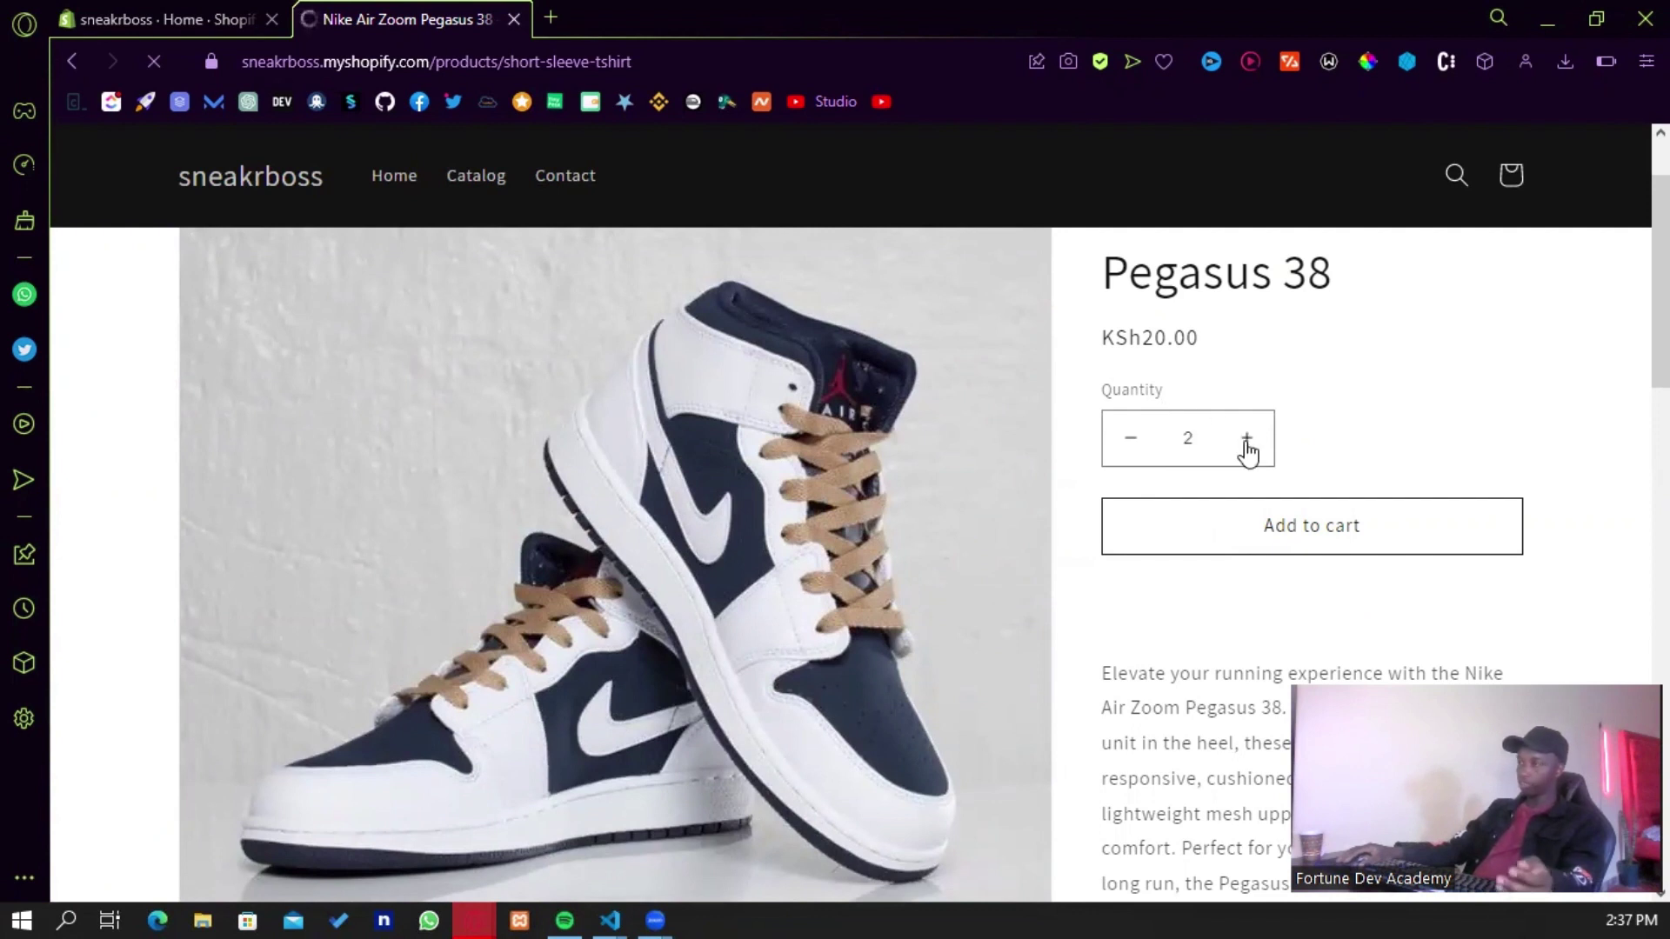
left_click(1130, 439)
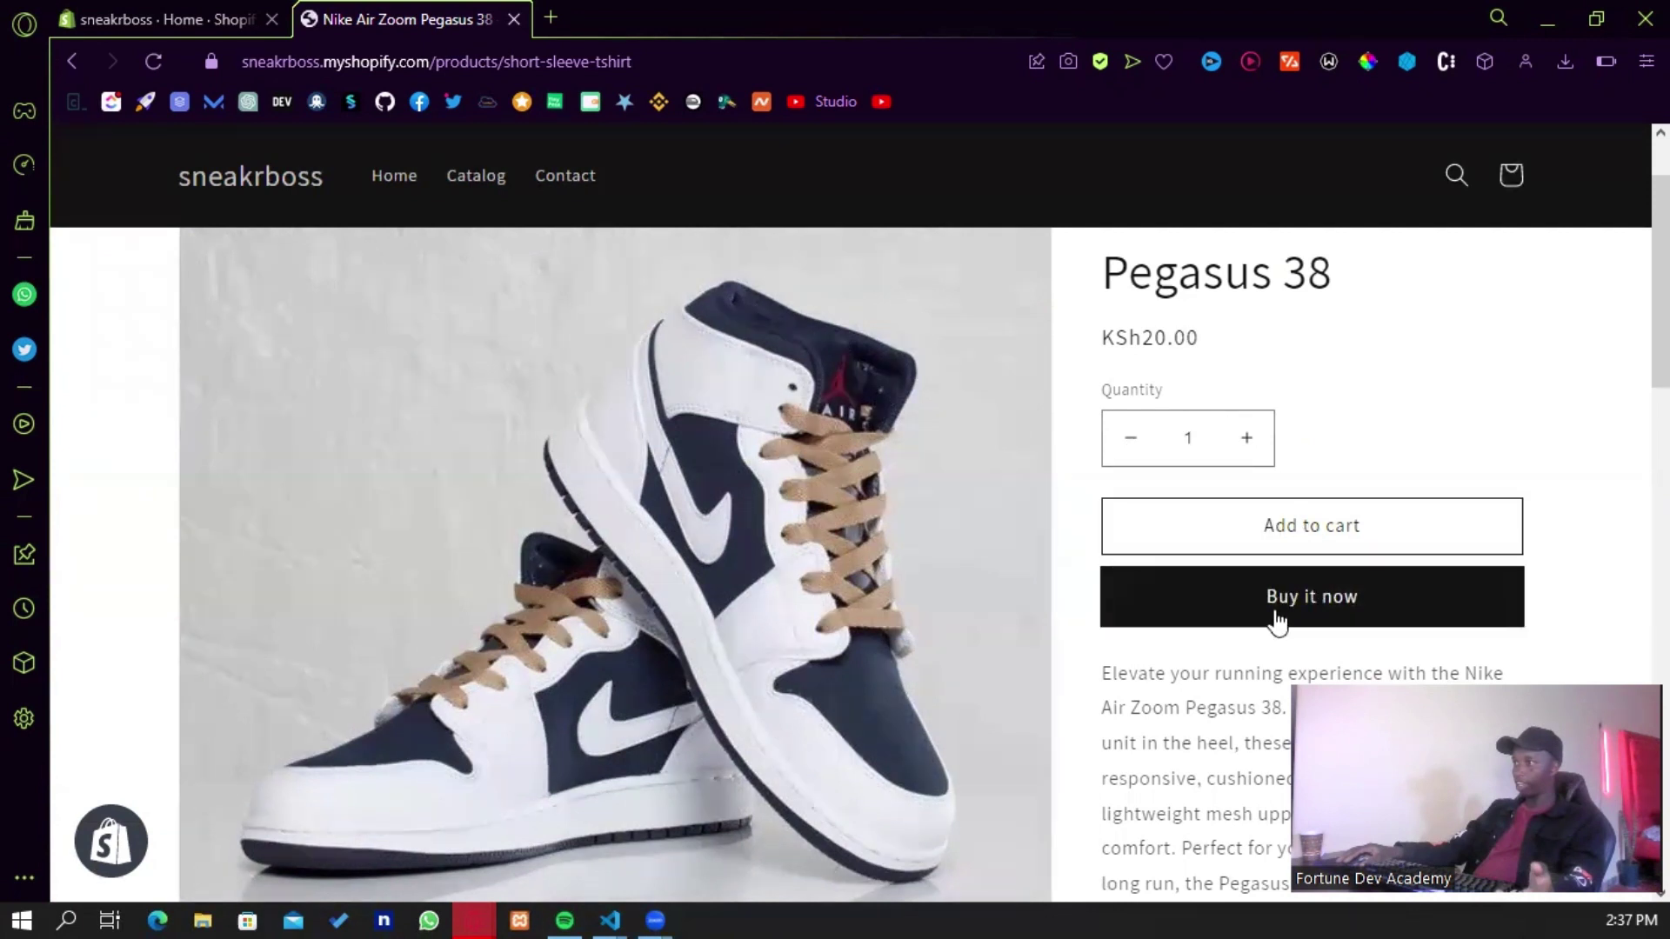
left_click(1277, 541)
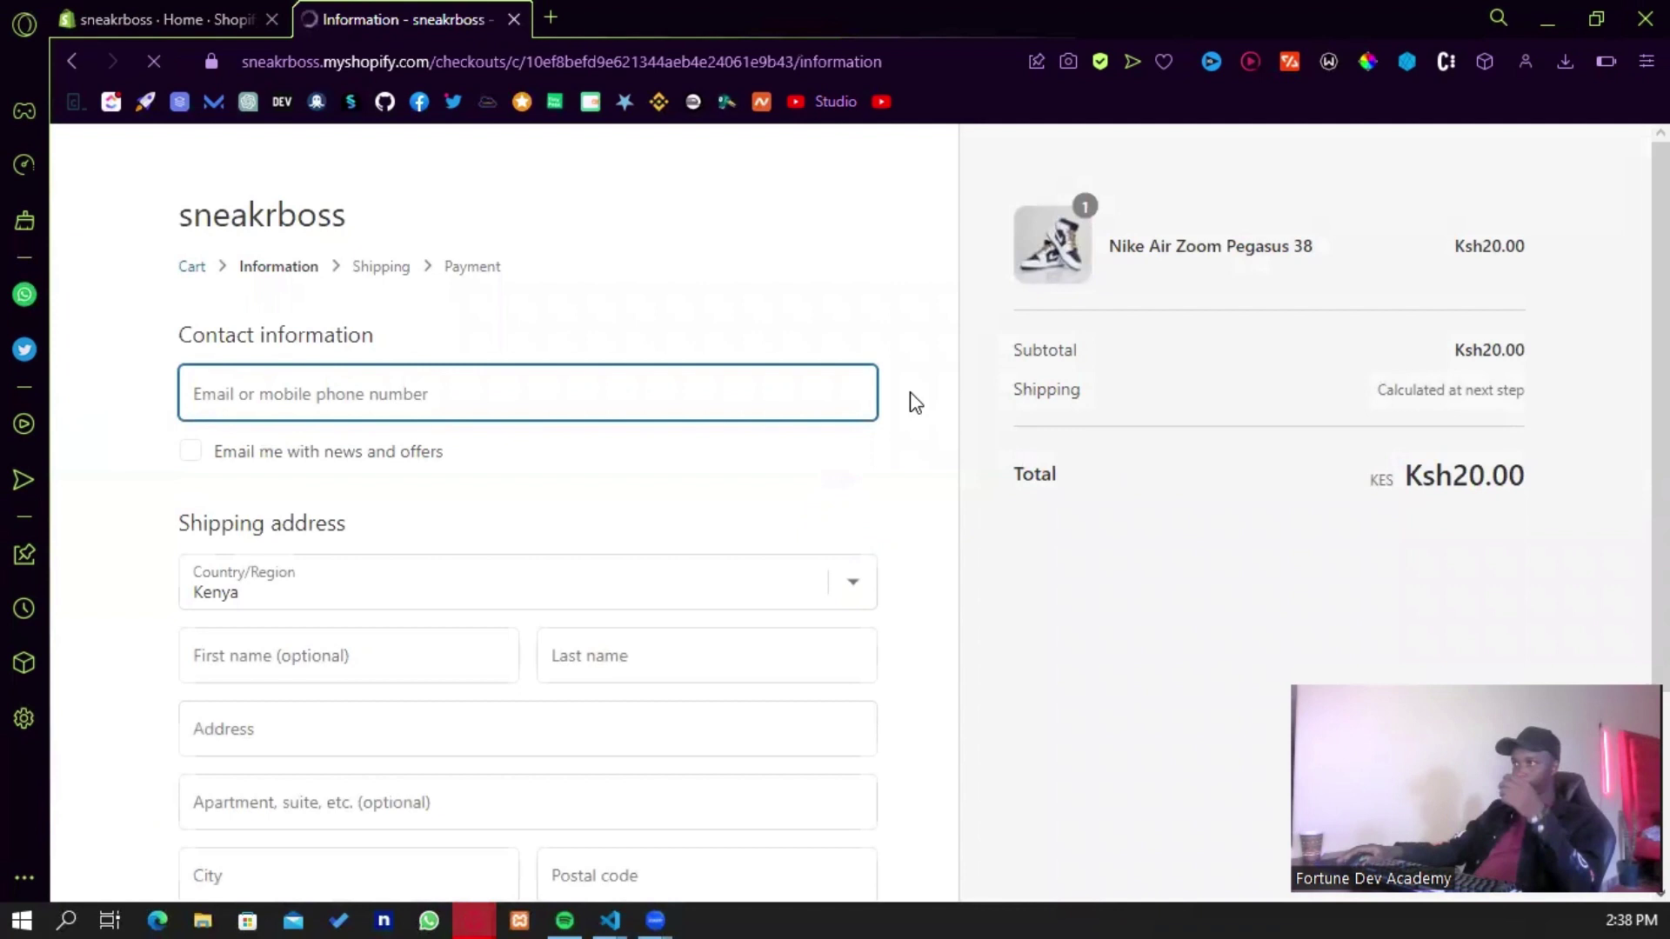
- Autofill the contact e-mail and the Kenyan shipping address from saved details
scroll(671, 429, "down", 3)
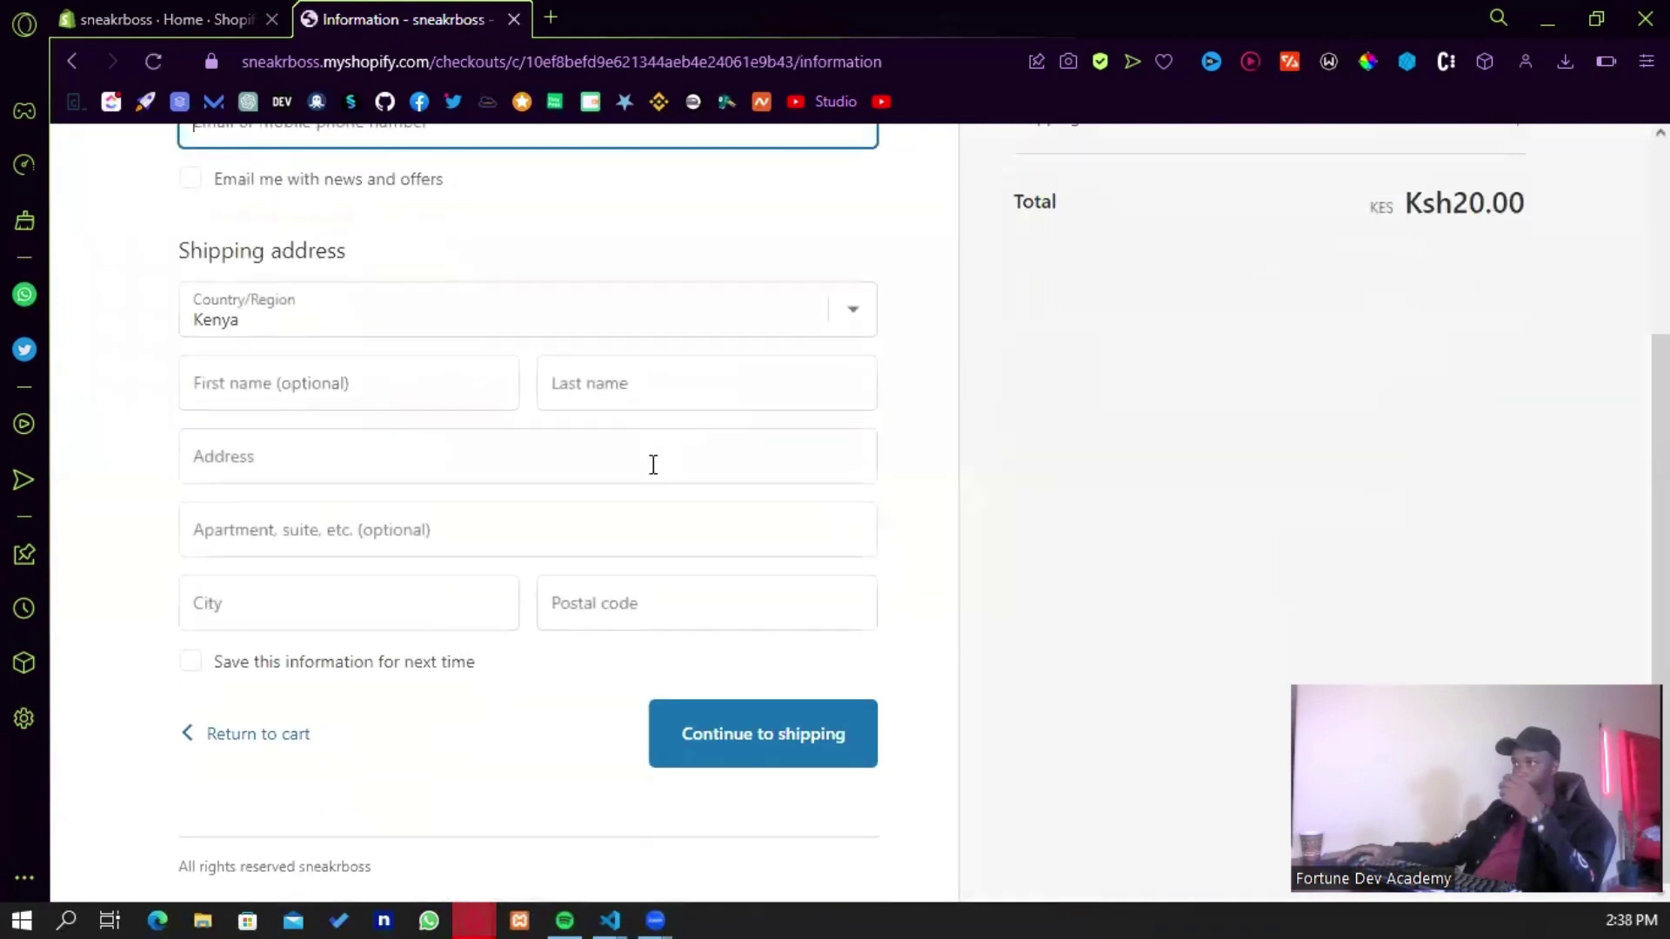
scroll(634, 521, "up", 3)
left_click(447, 393)
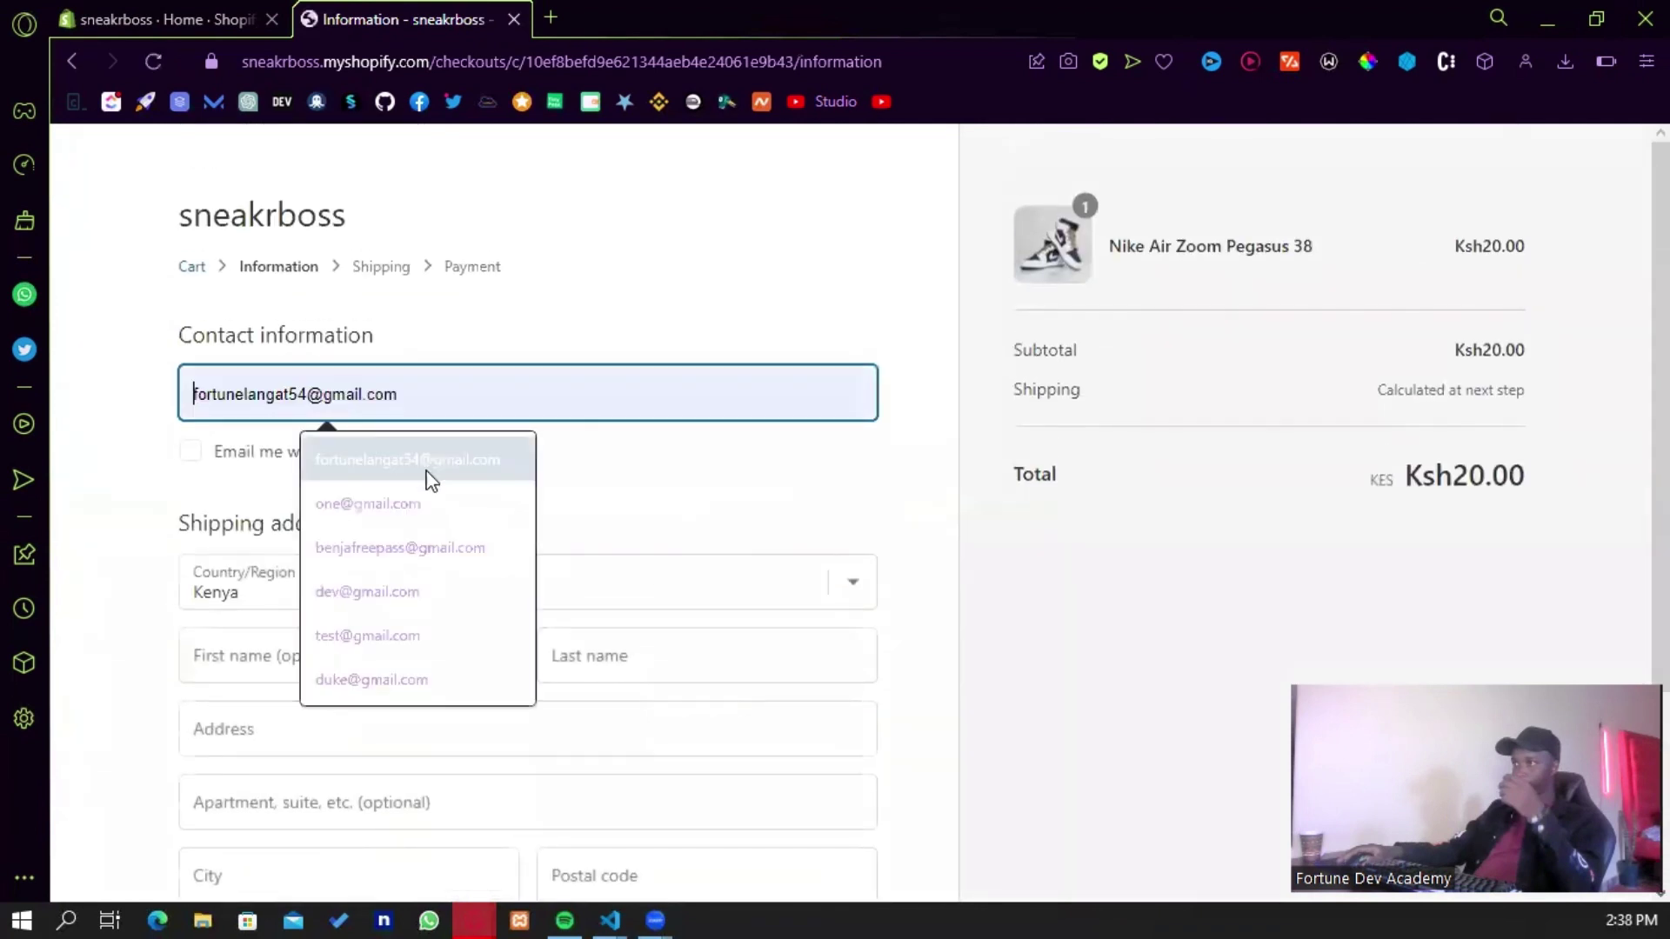
left_click(424, 470)
scroll(165, 458, "down", 3)
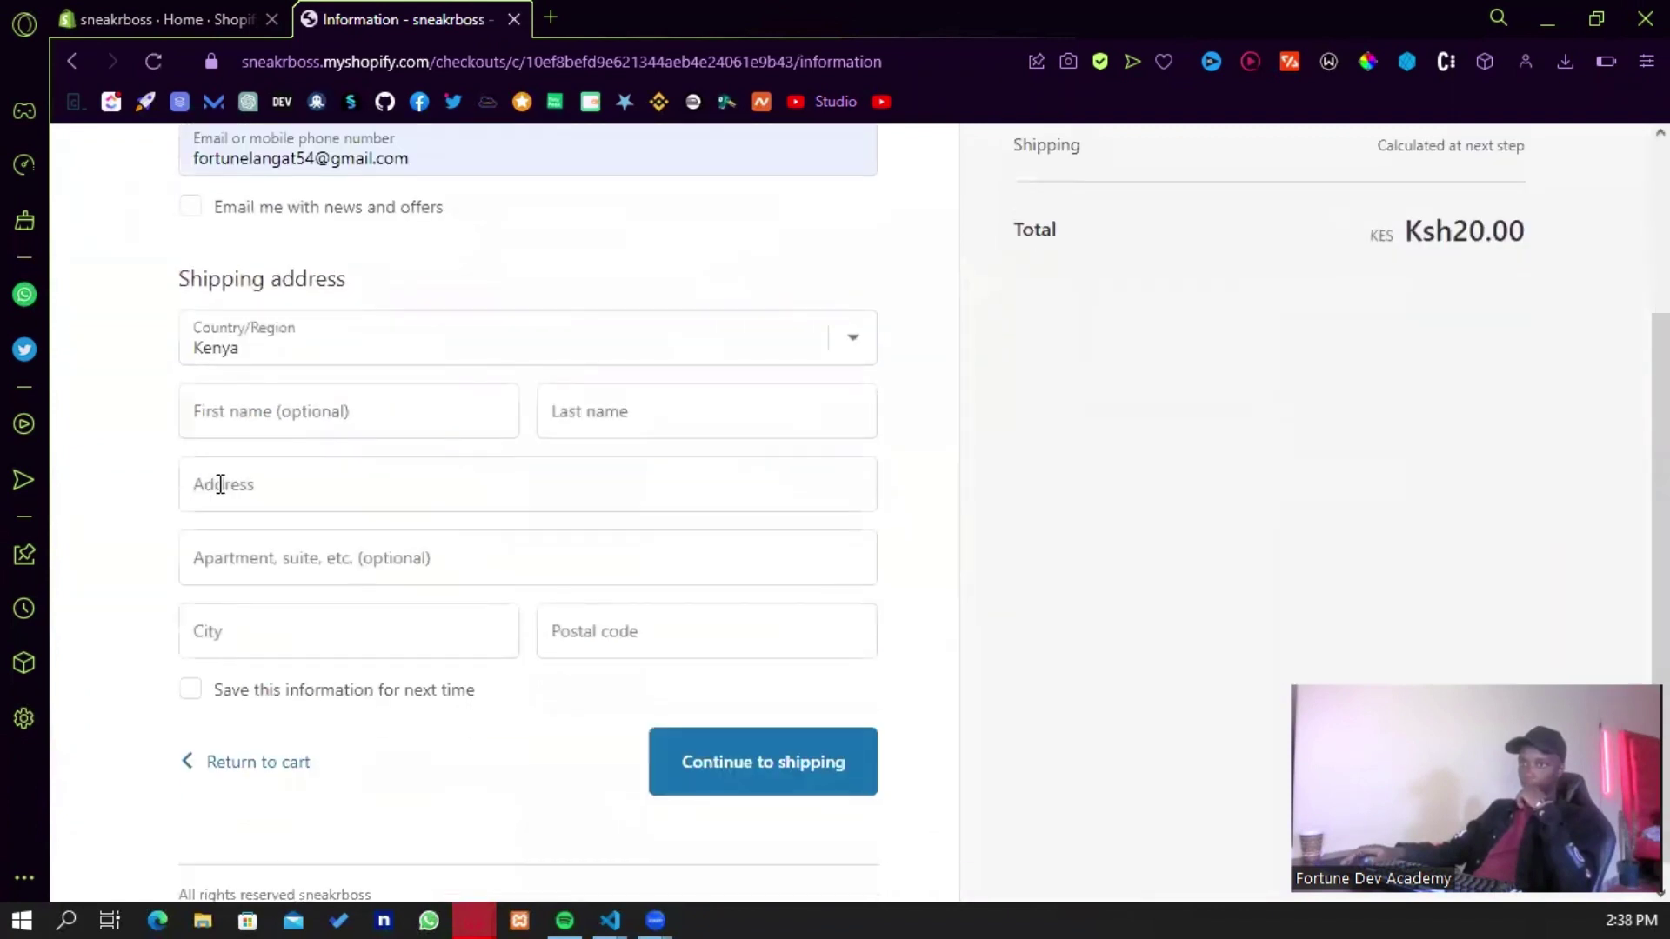
left_click(284, 419)
left_click(338, 492)
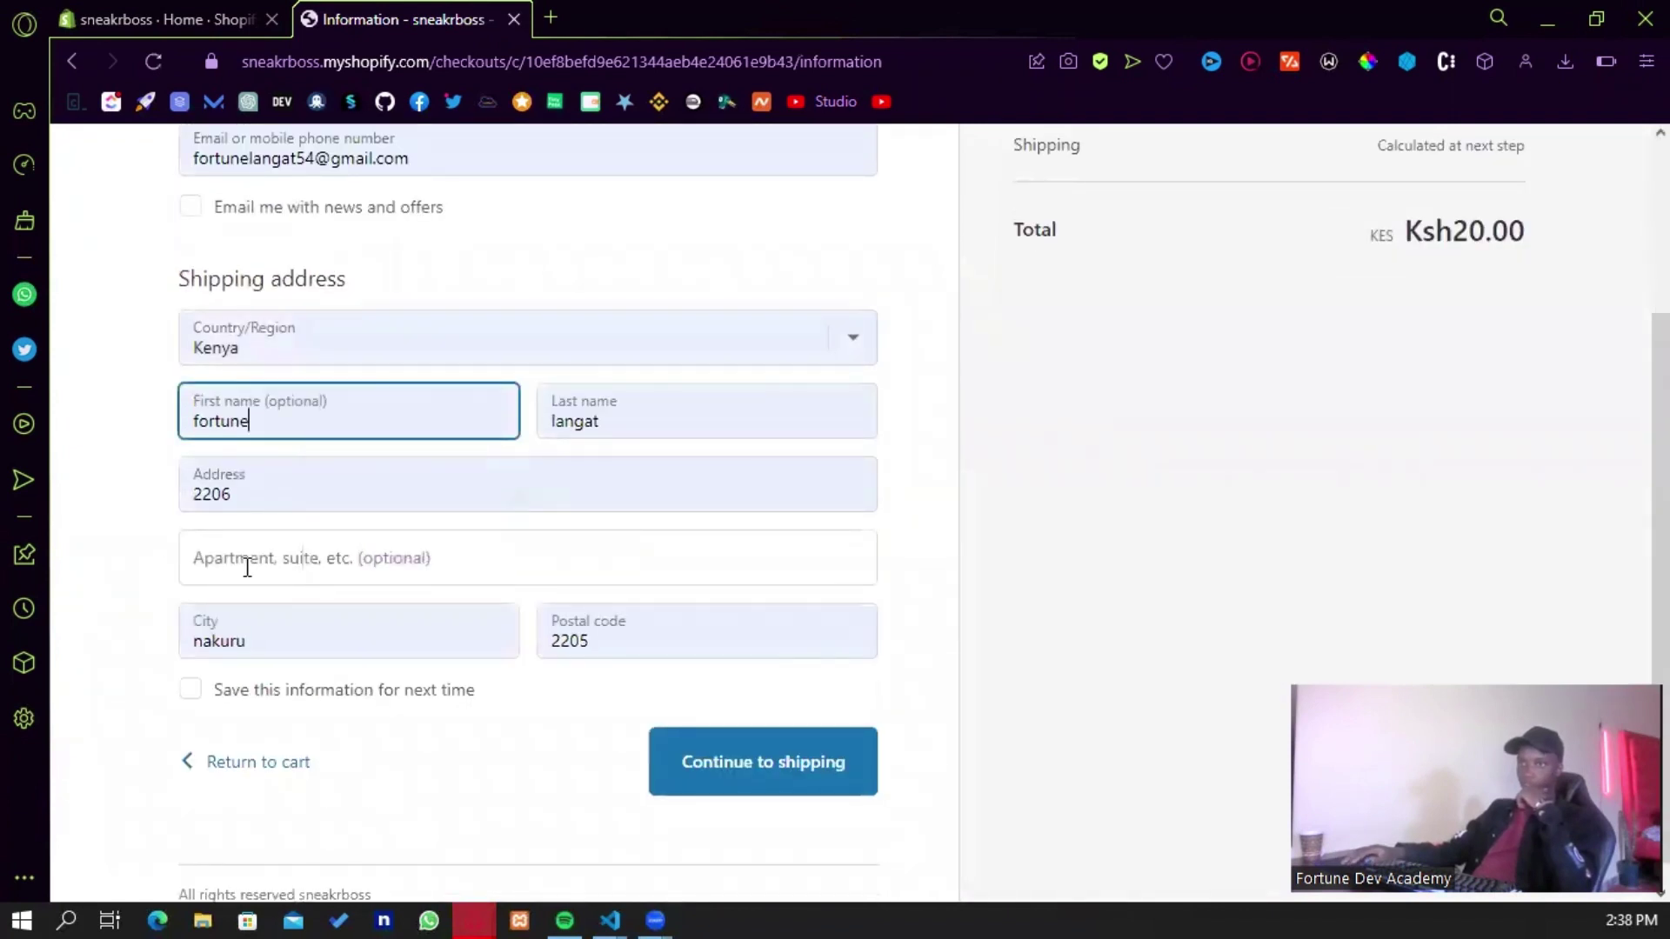
- Correct the postal code to end in '100' and continue to shipping
left_click(621, 645)
key("BackSpace")
key("BackSpace")
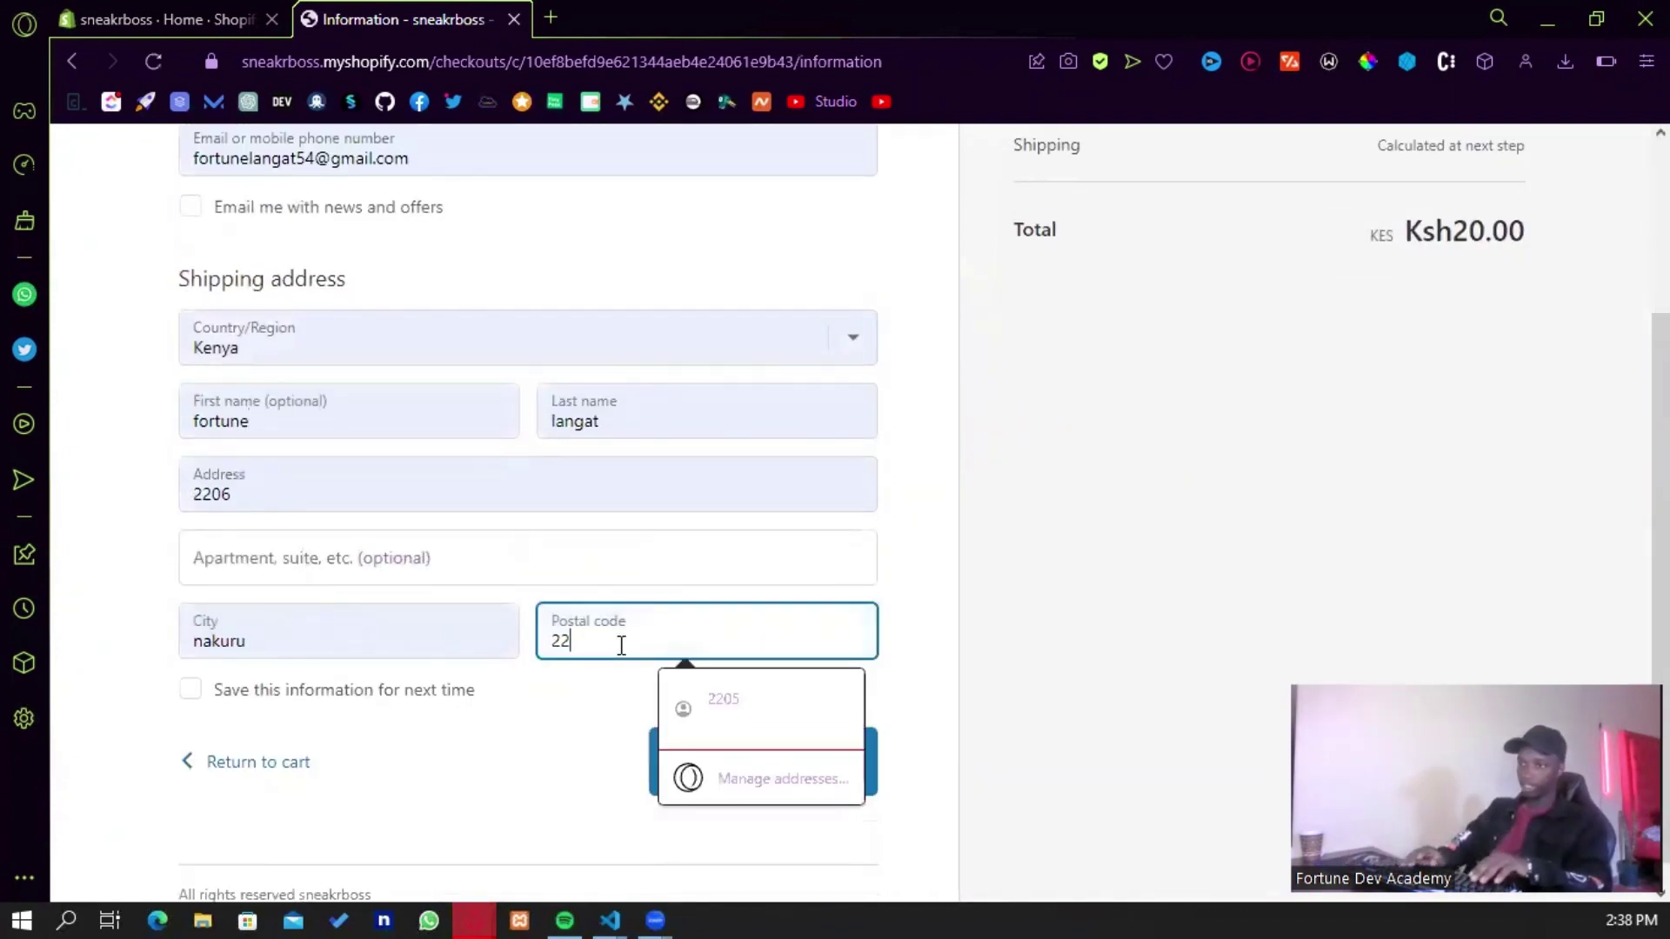
type("100")
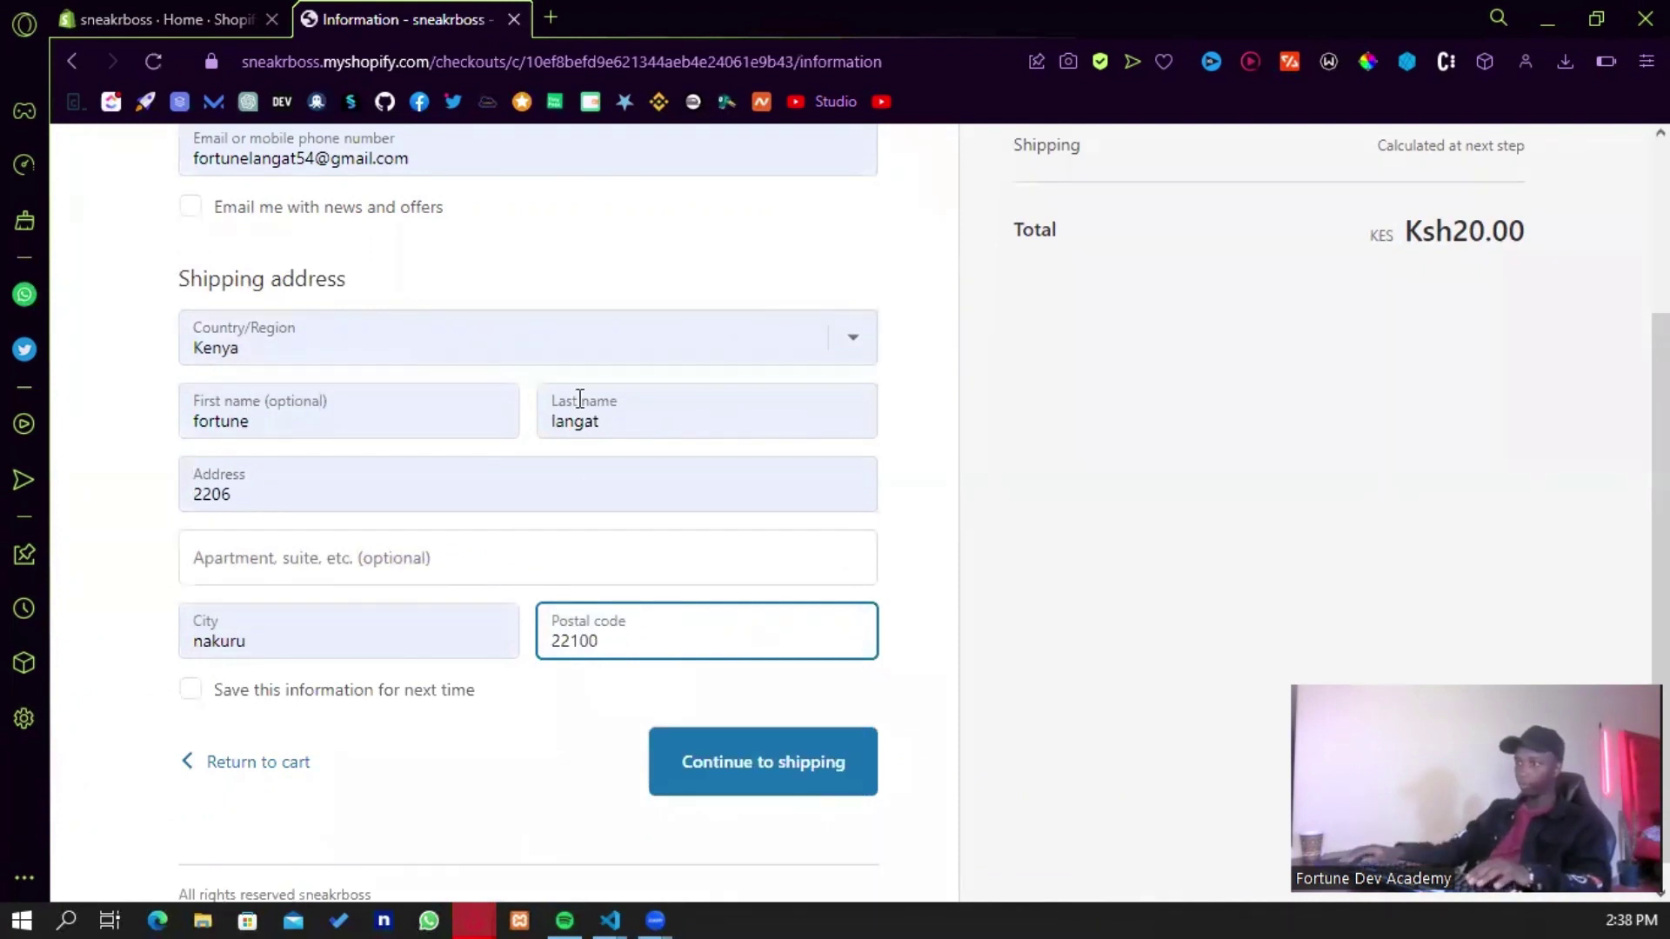
left_click(757, 760)
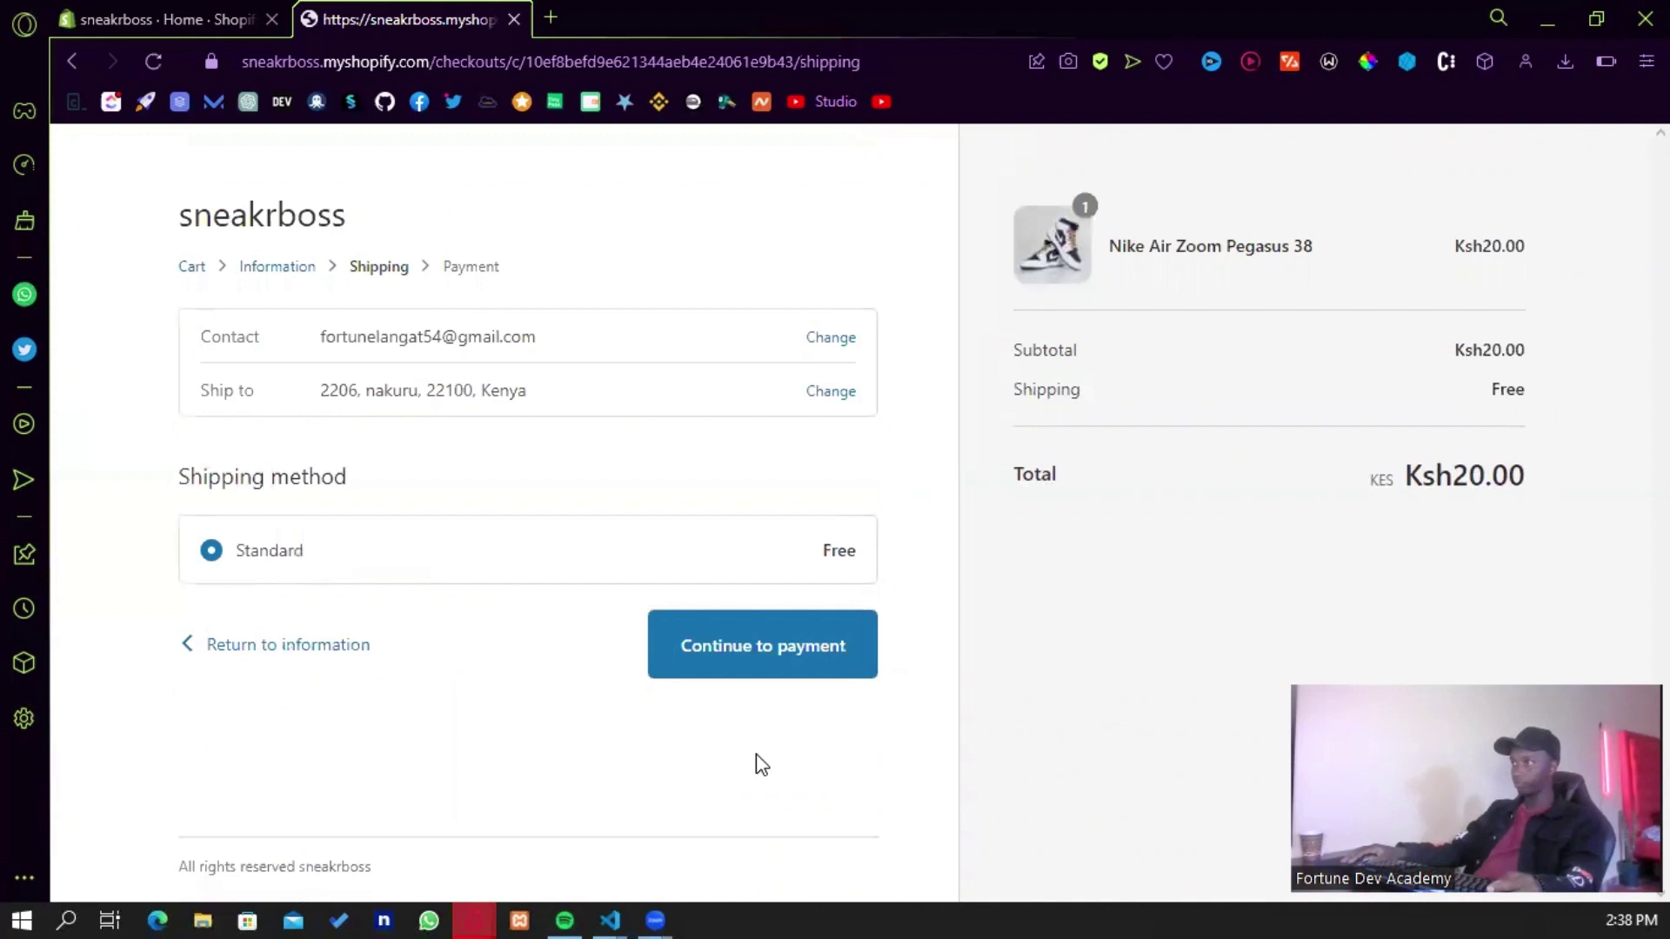
- Keep free Standard shipping and billing as shipping, then submit the order via IntaSend
left_click(753, 656)
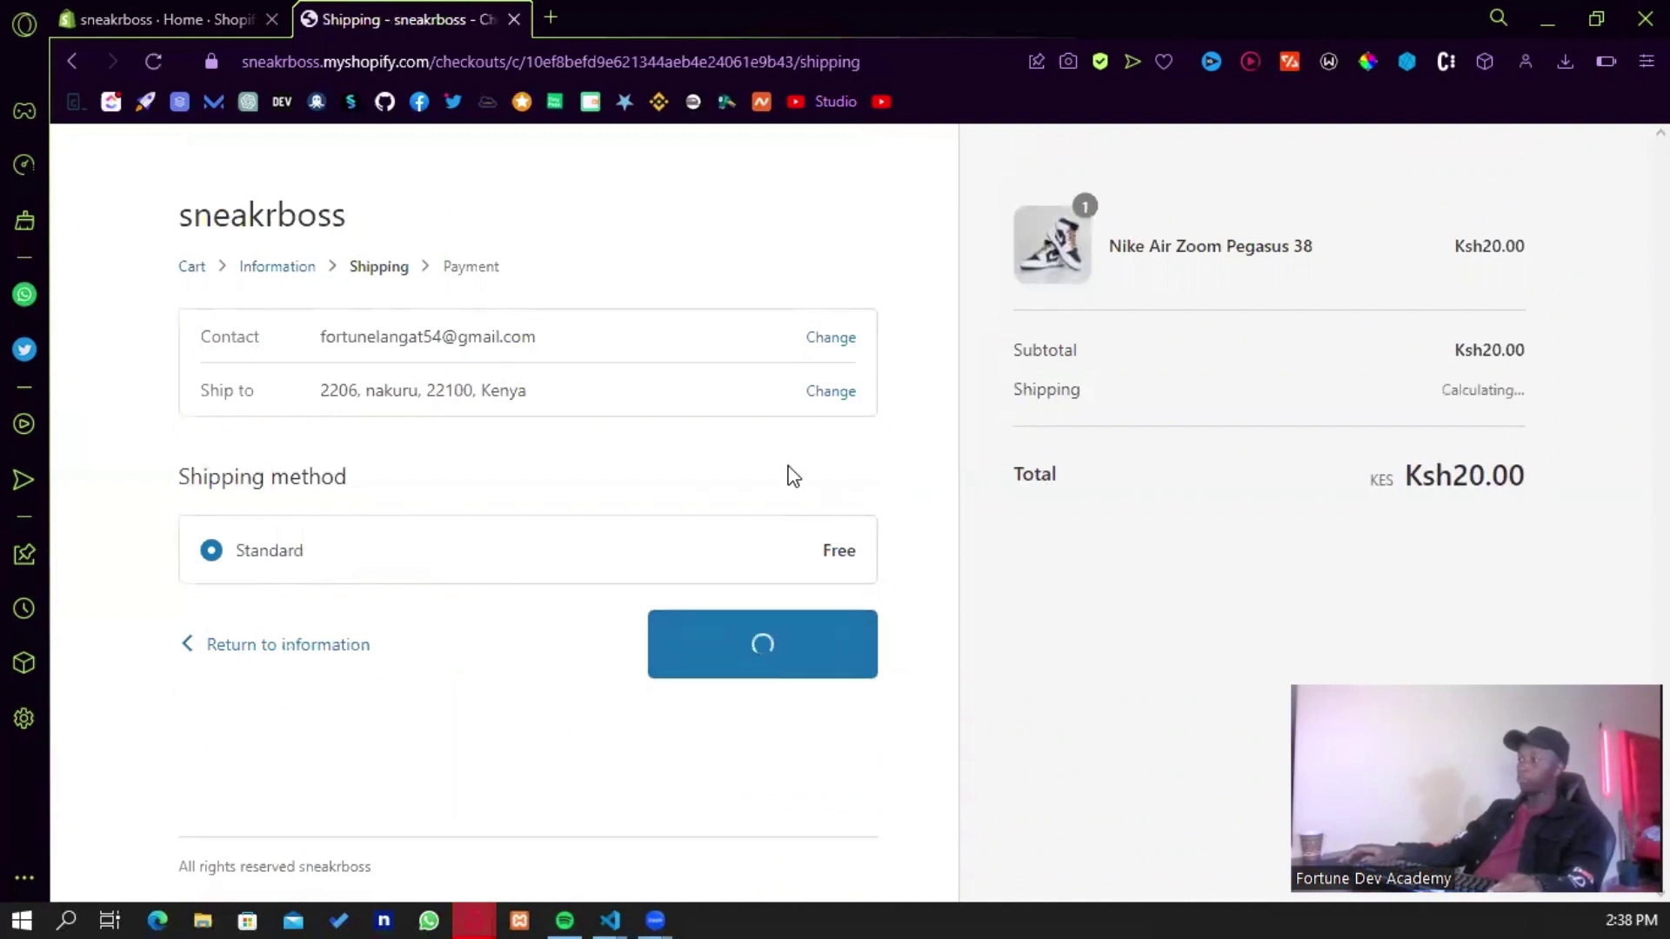
scroll(634, 462, "down", 3)
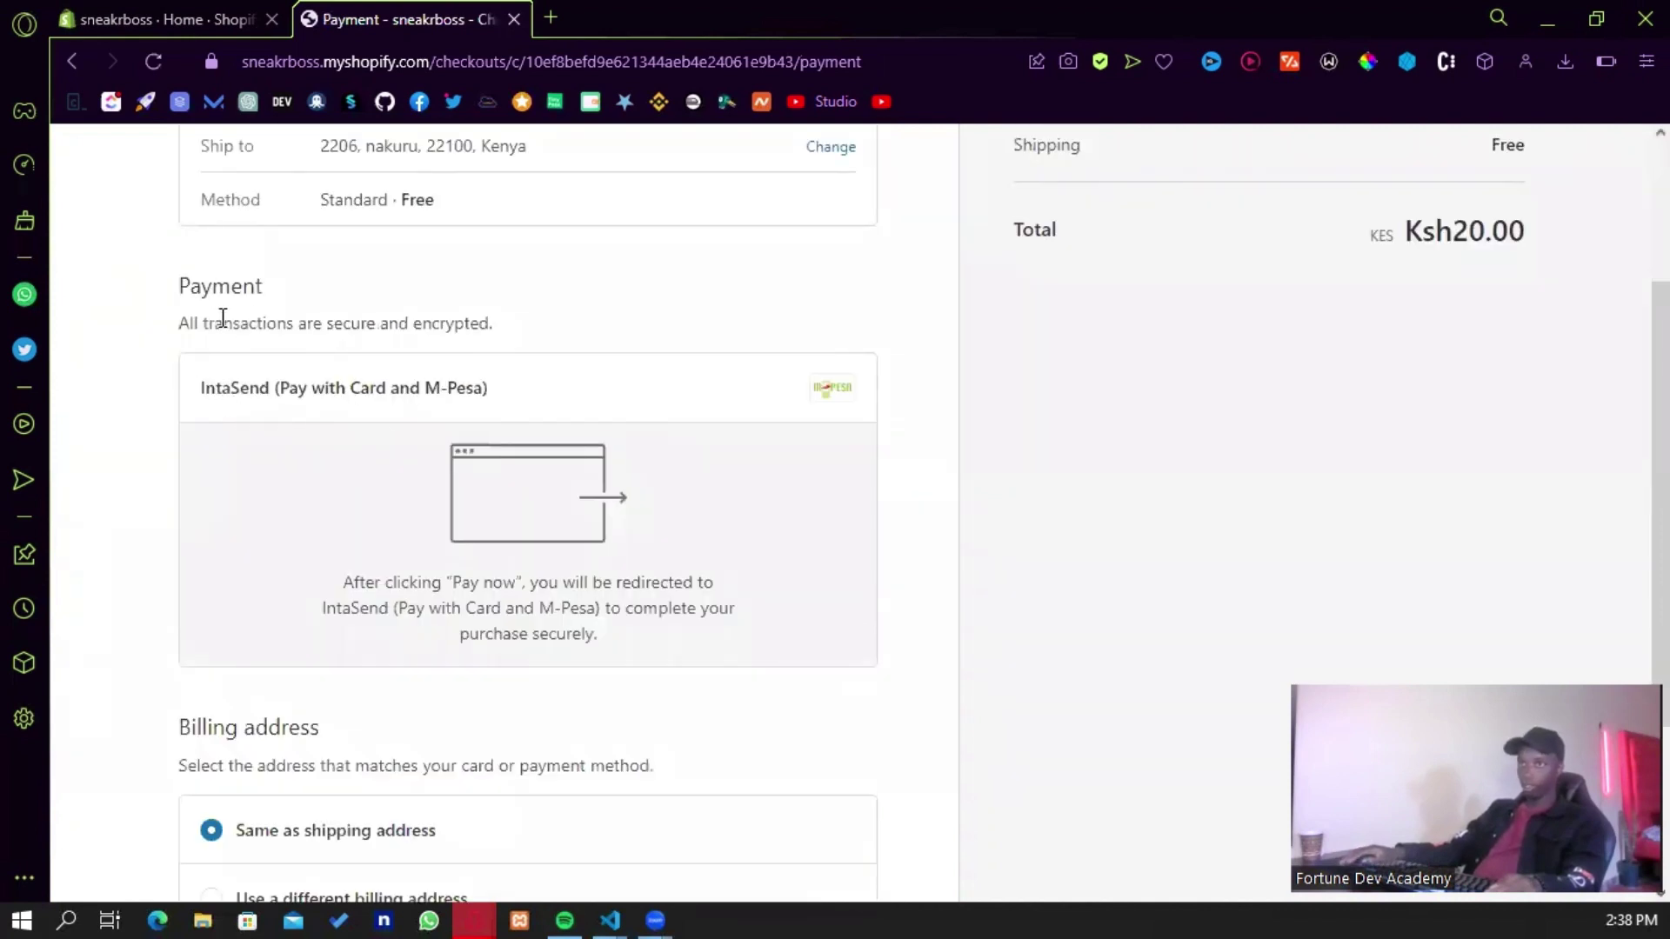
scroll(359, 365, "up", 2)
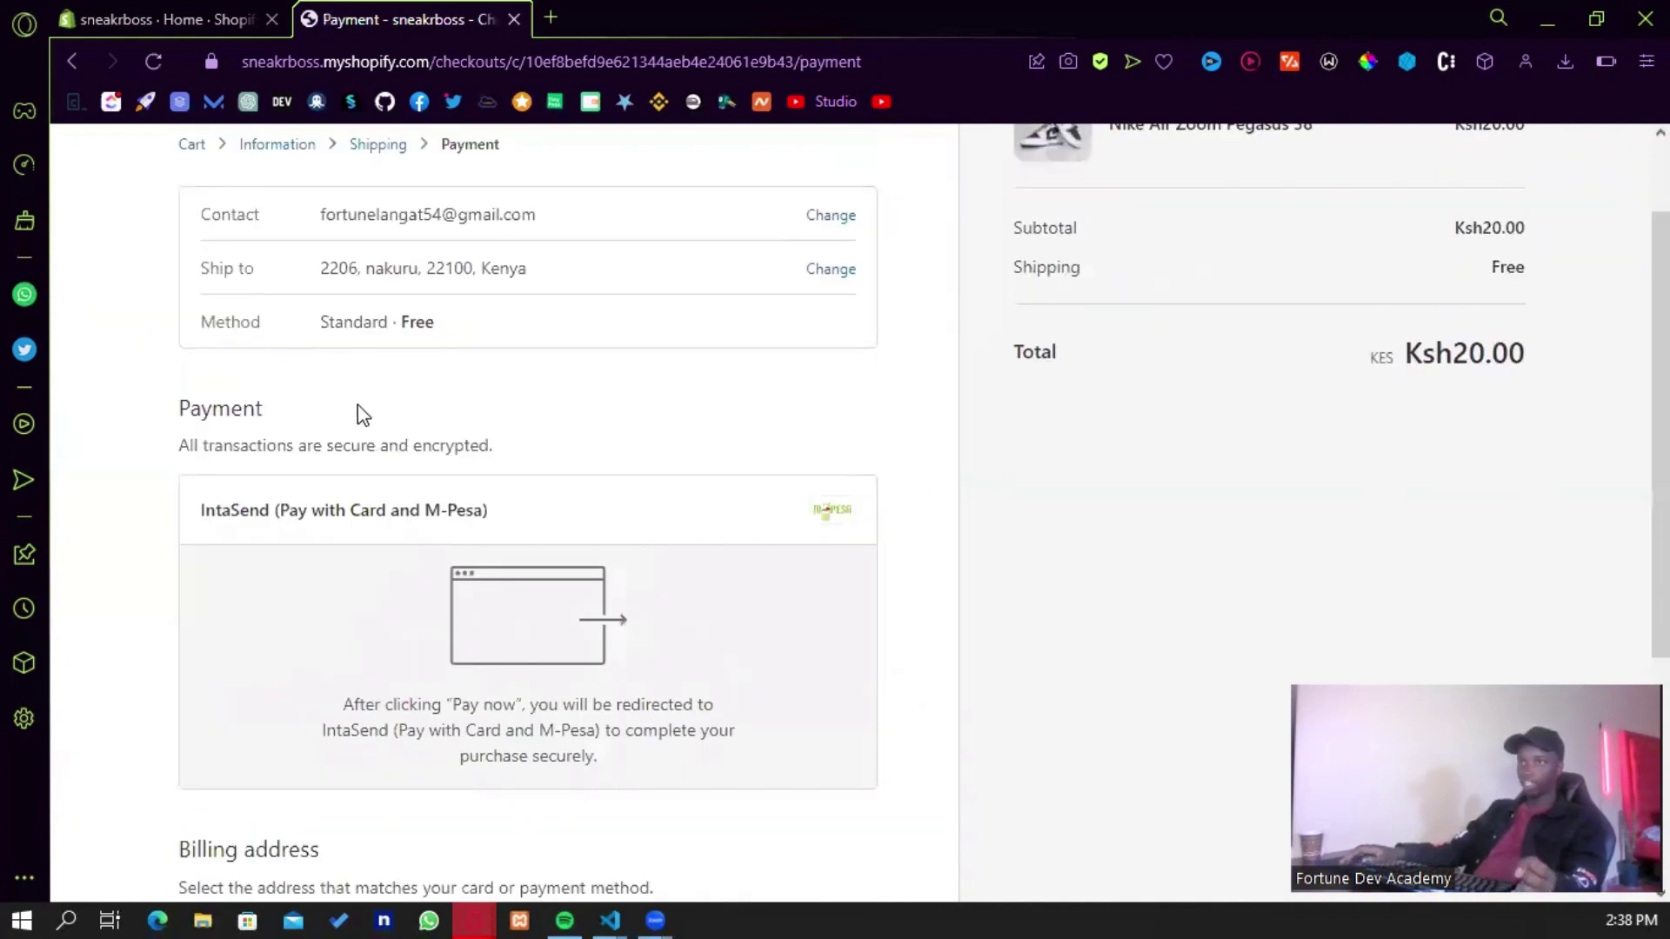
scroll(359, 409, "up", 2)
scroll(359, 413, "down", 5)
scroll(447, 419, "up", 3)
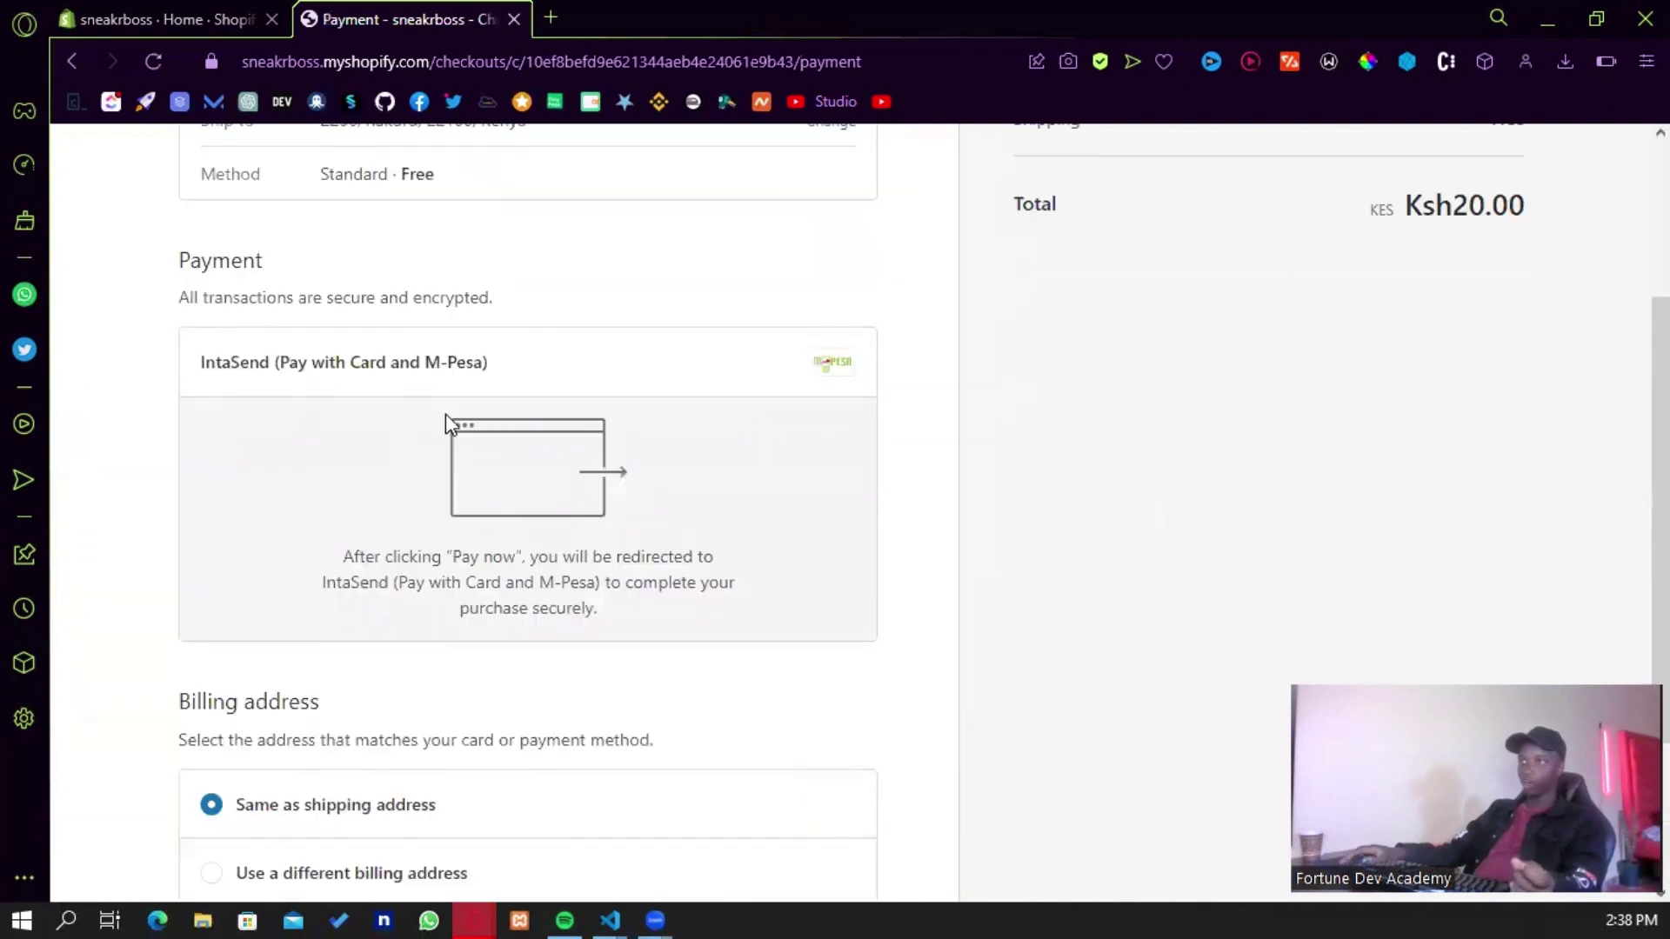
scroll(452, 423, "up", 2)
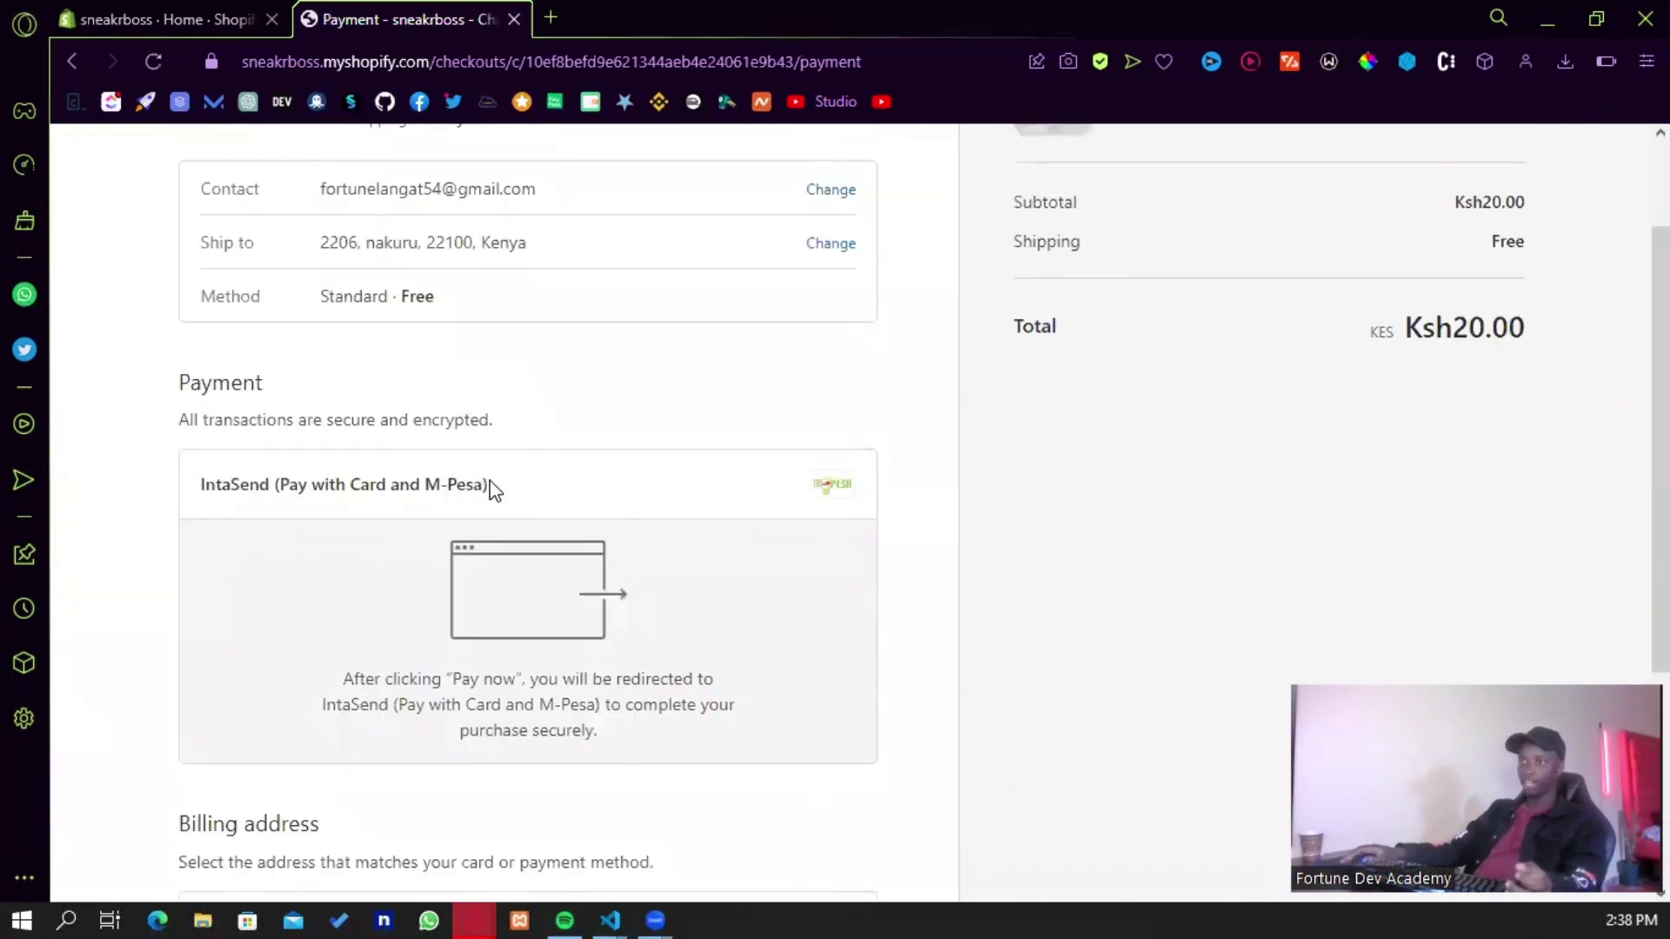
scroll(488, 484, "down", 4)
scroll(403, 491, "down", 1)
scroll(409, 494, "down", 1)
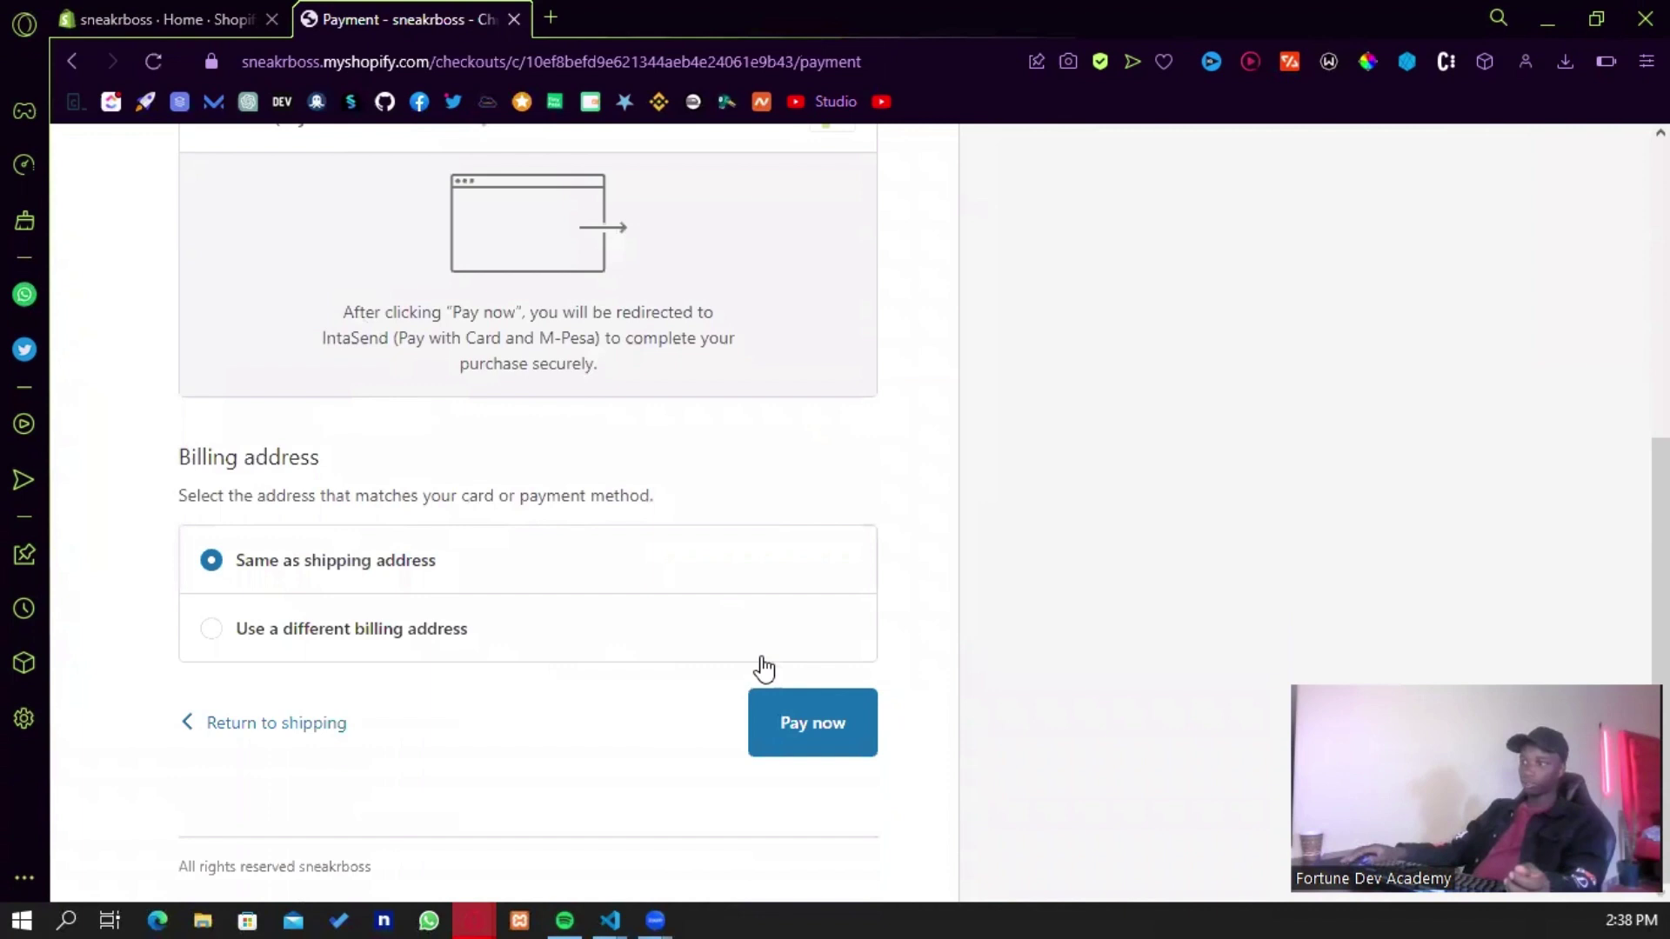
left_click(813, 723)
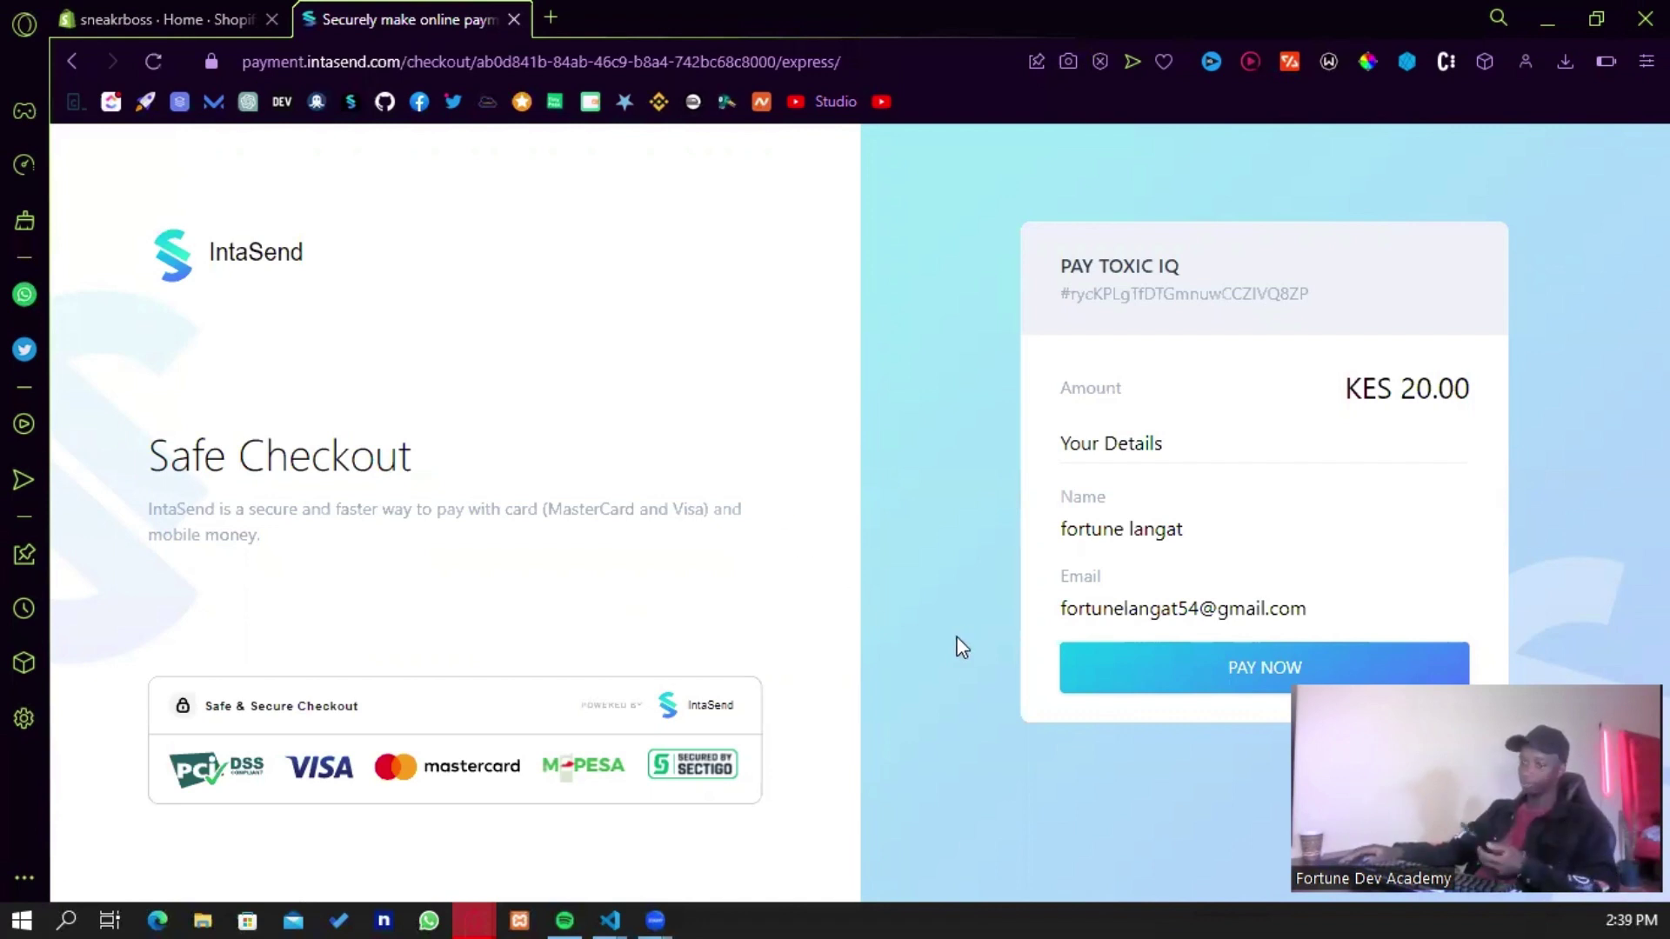
- Start paying the KES 20.00 order on the IntaSend checkout page
left_click(1174, 679)
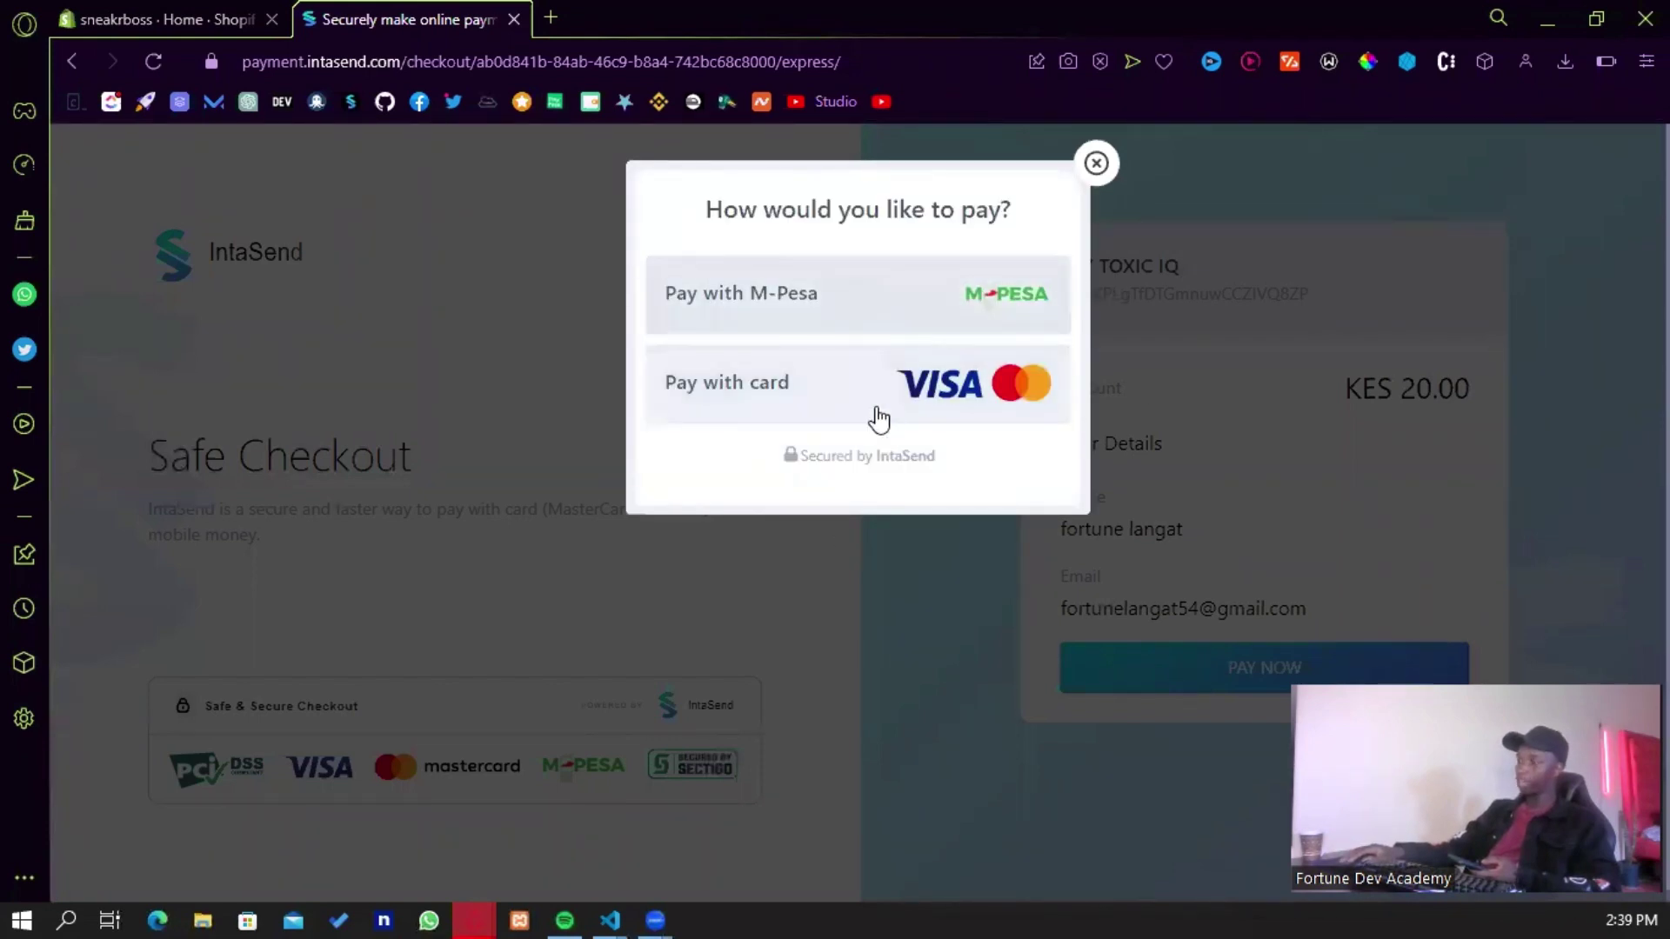
- Pay the KES 20.00 with M-Pesa using the buyer's phone number
left_click(844, 297)
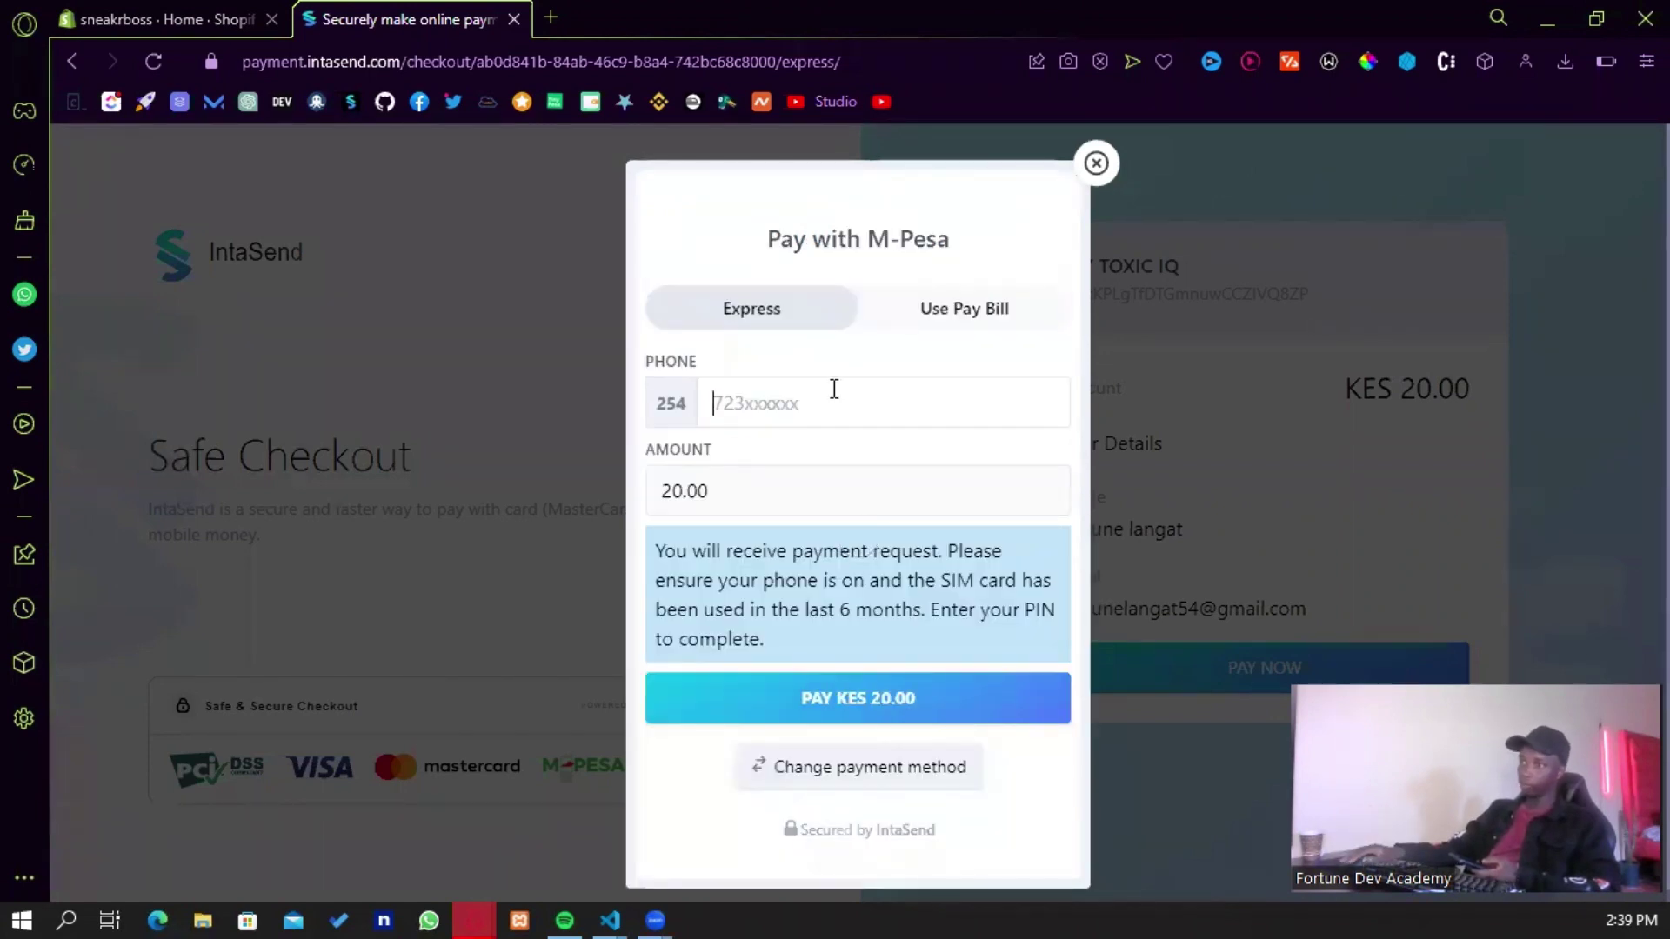
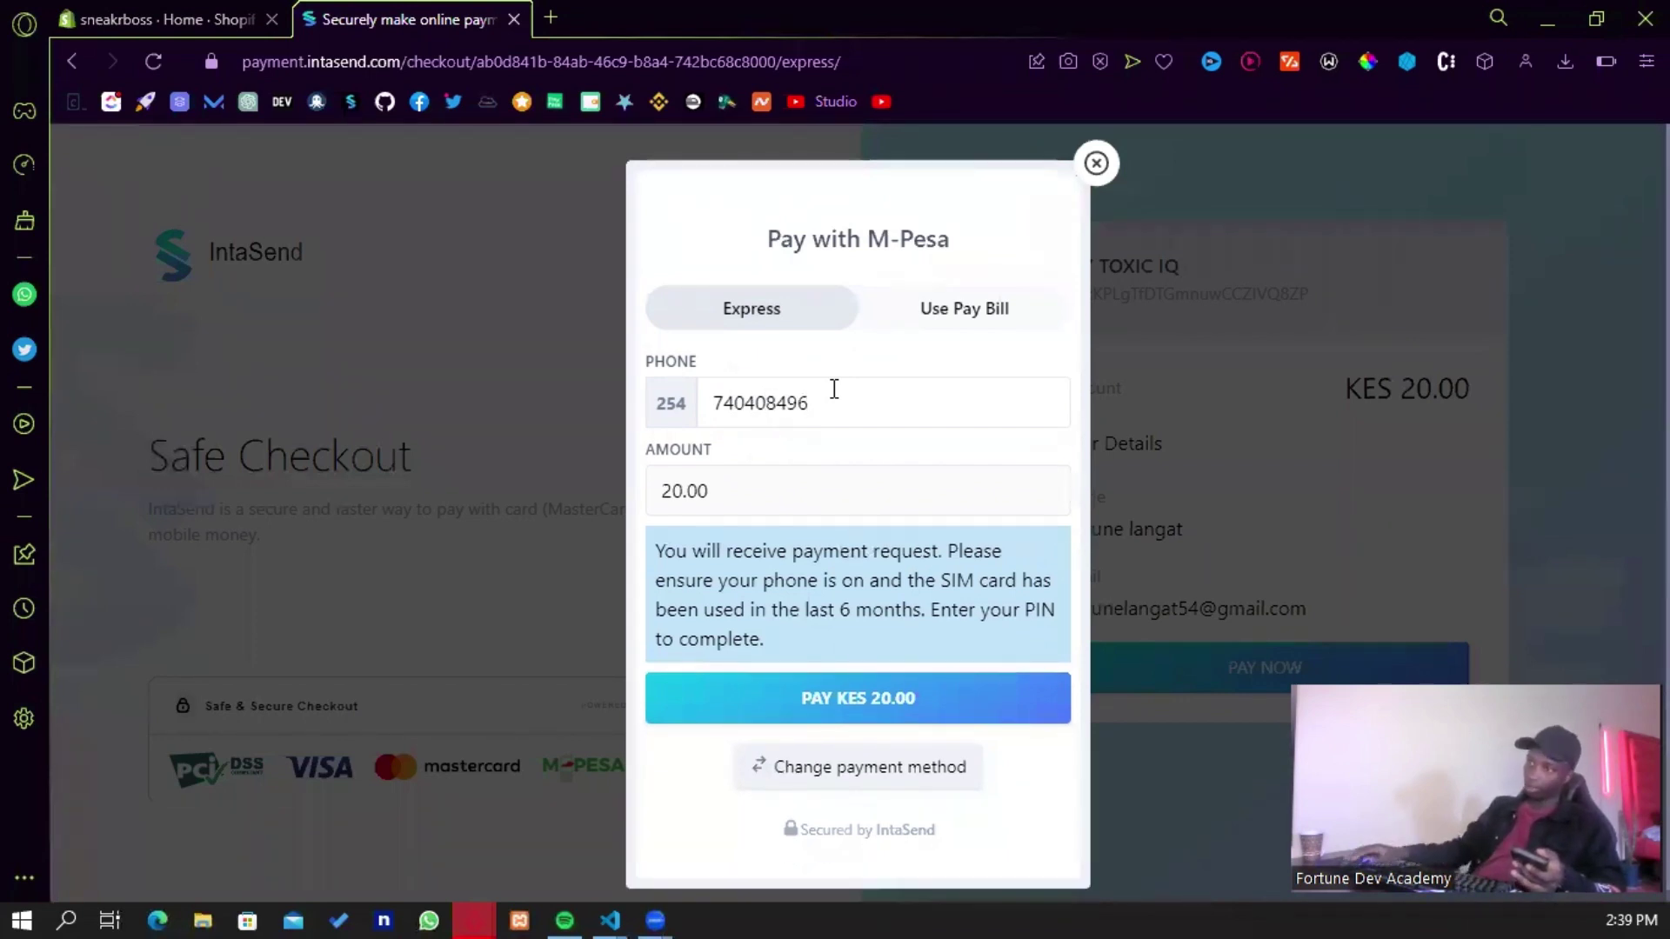
left_click(847, 694)
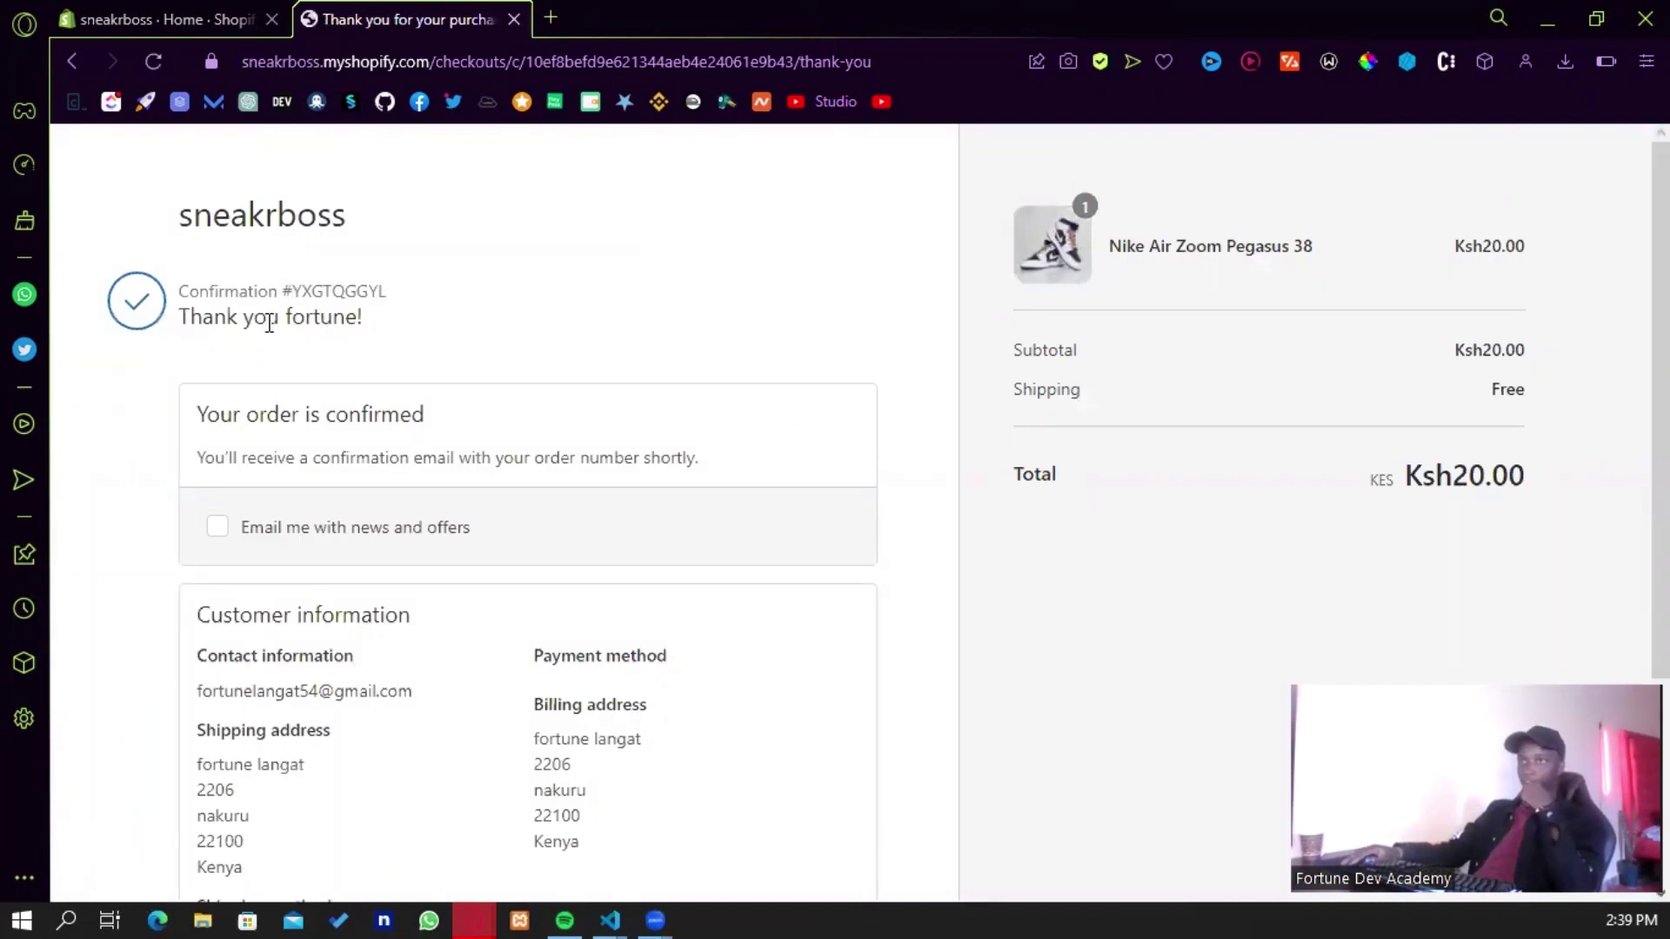
- Scroll the thank-you page back to the top of the Ksh20.00 order confirmation
scroll(453, 436, "down", 3)
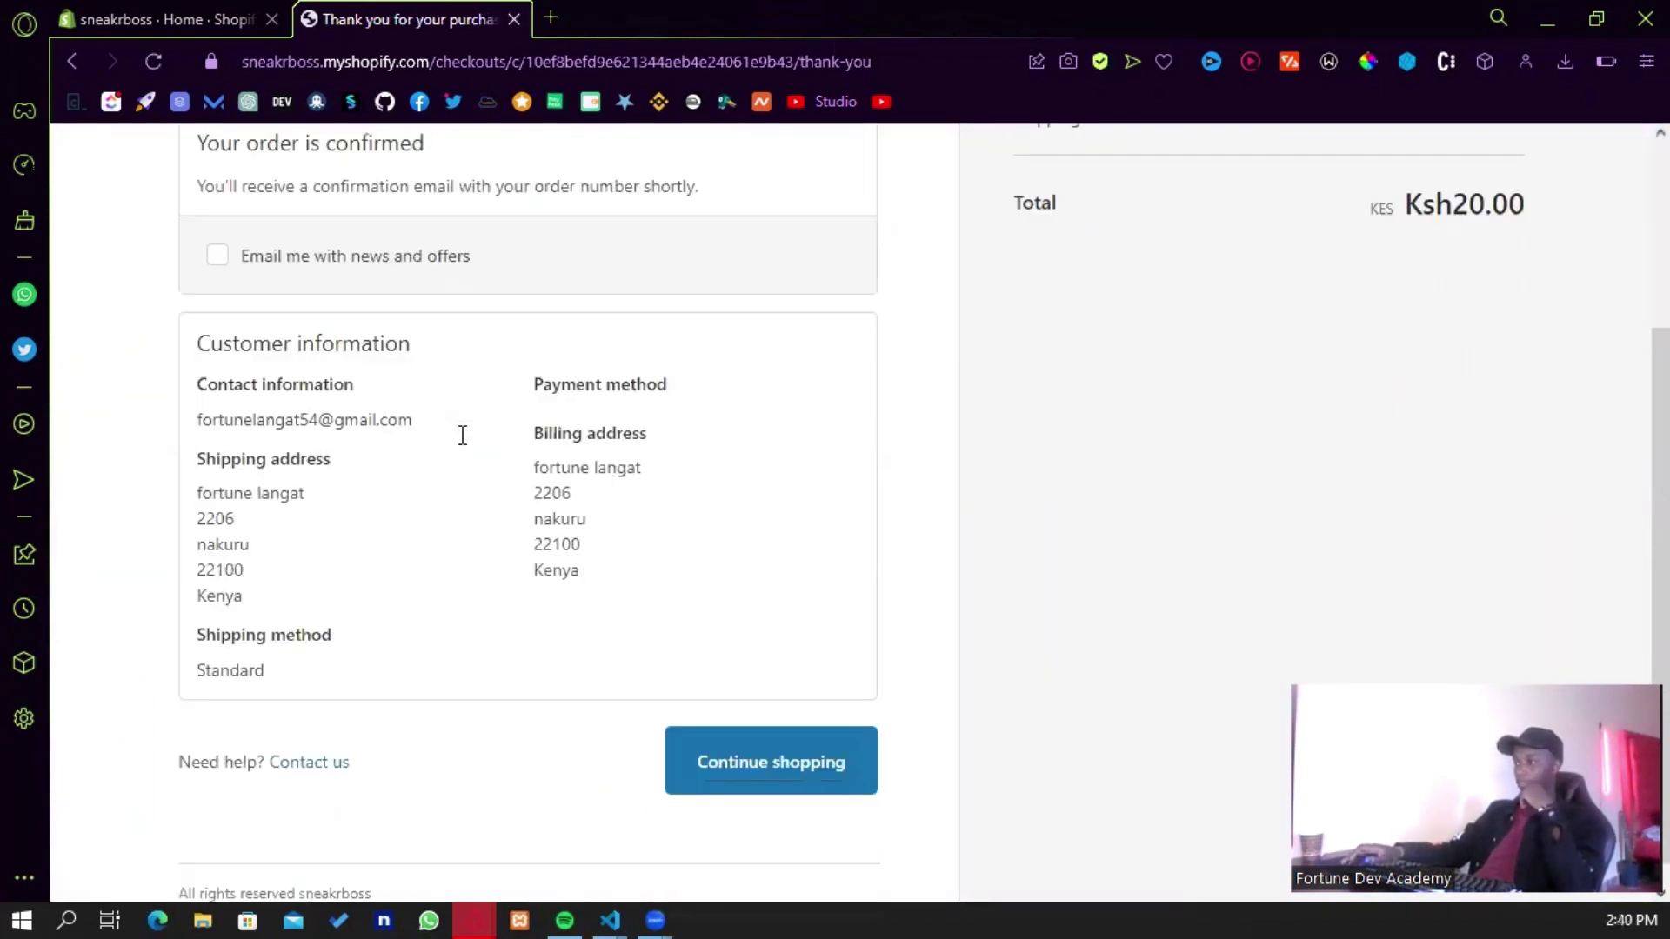
scroll(465, 445, "up", 3)
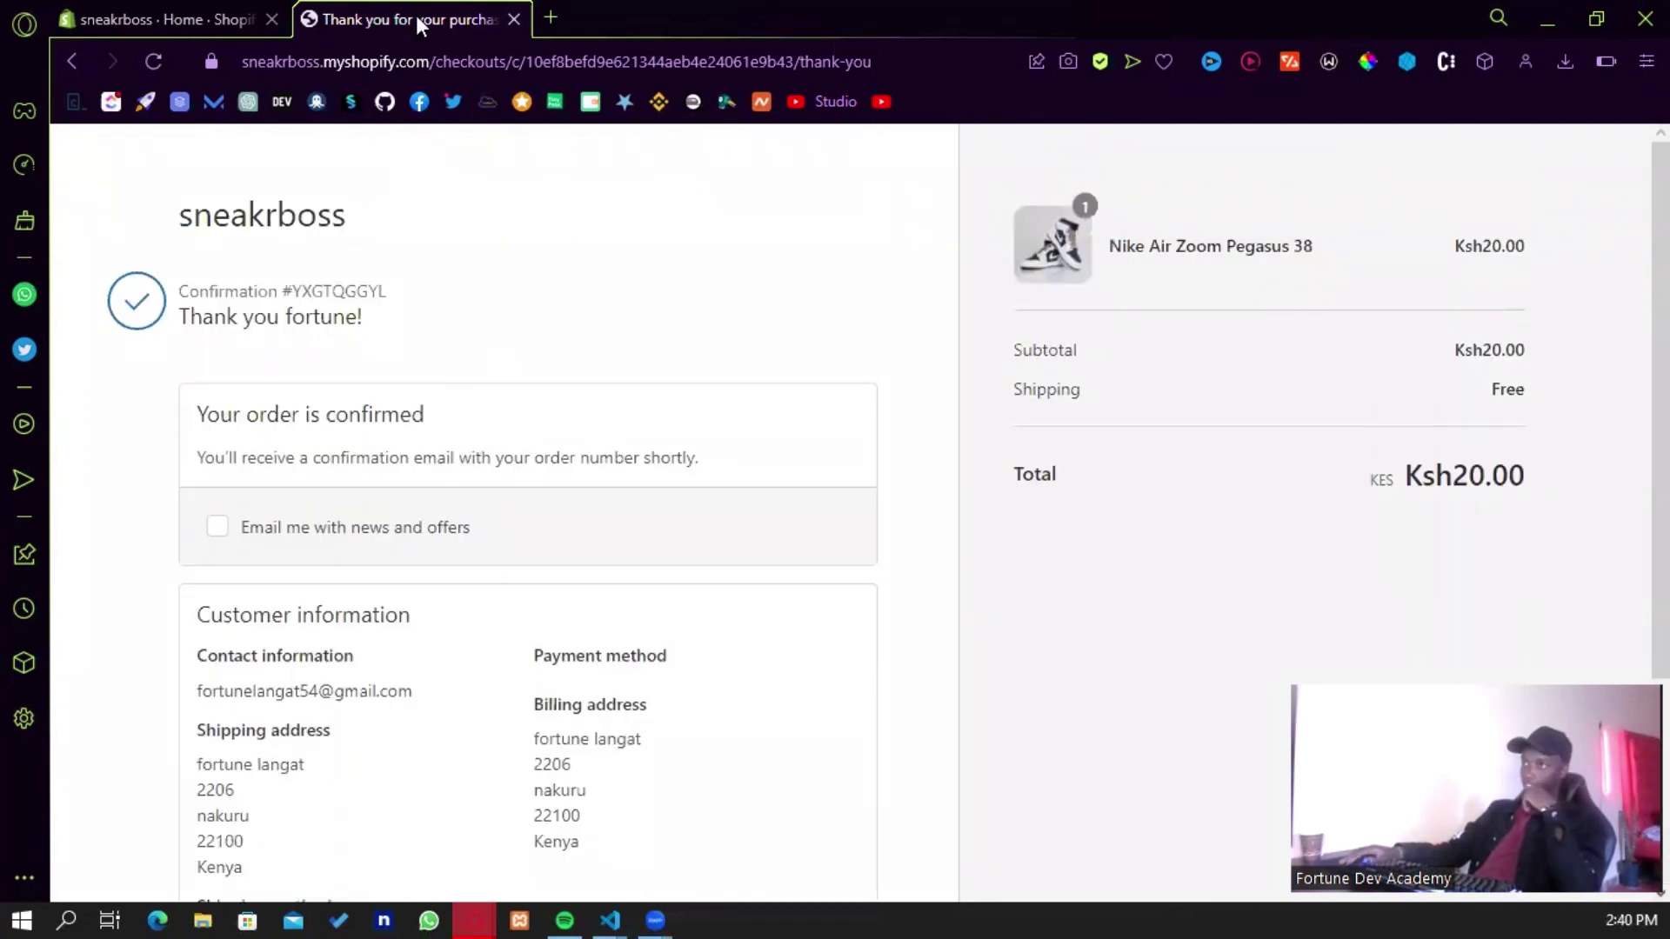
- Load Gmail in a new tab and open the Order #1005 confirmed email under Promotions
left_click(549, 18)
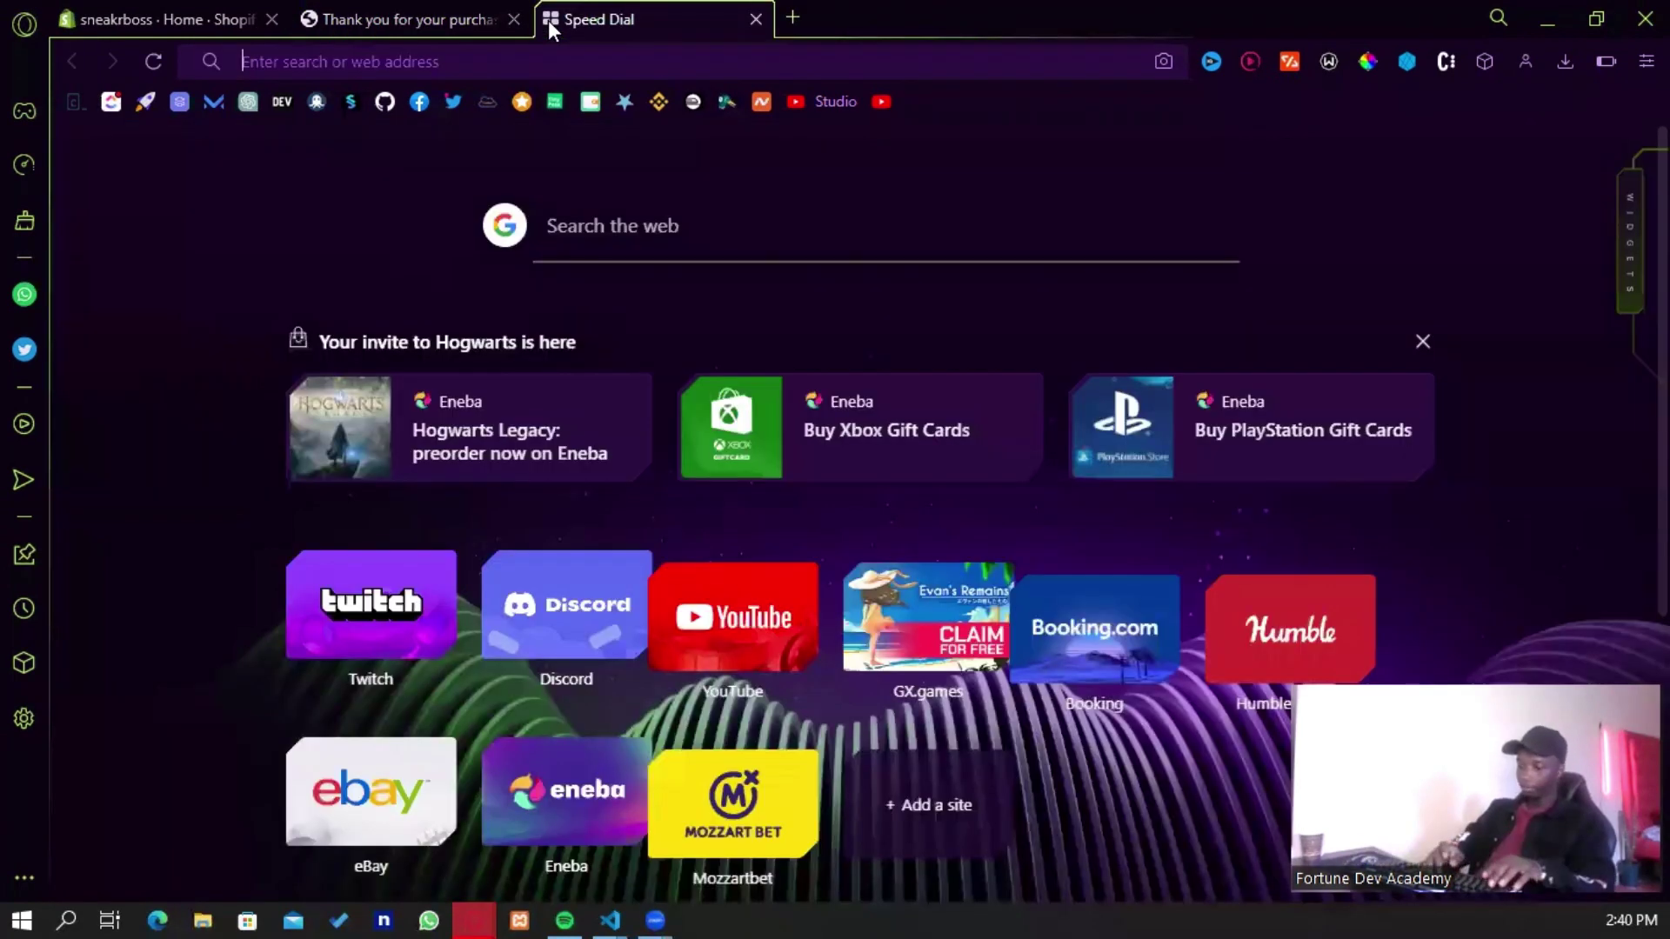
type("mail.google.com")
key("Return")
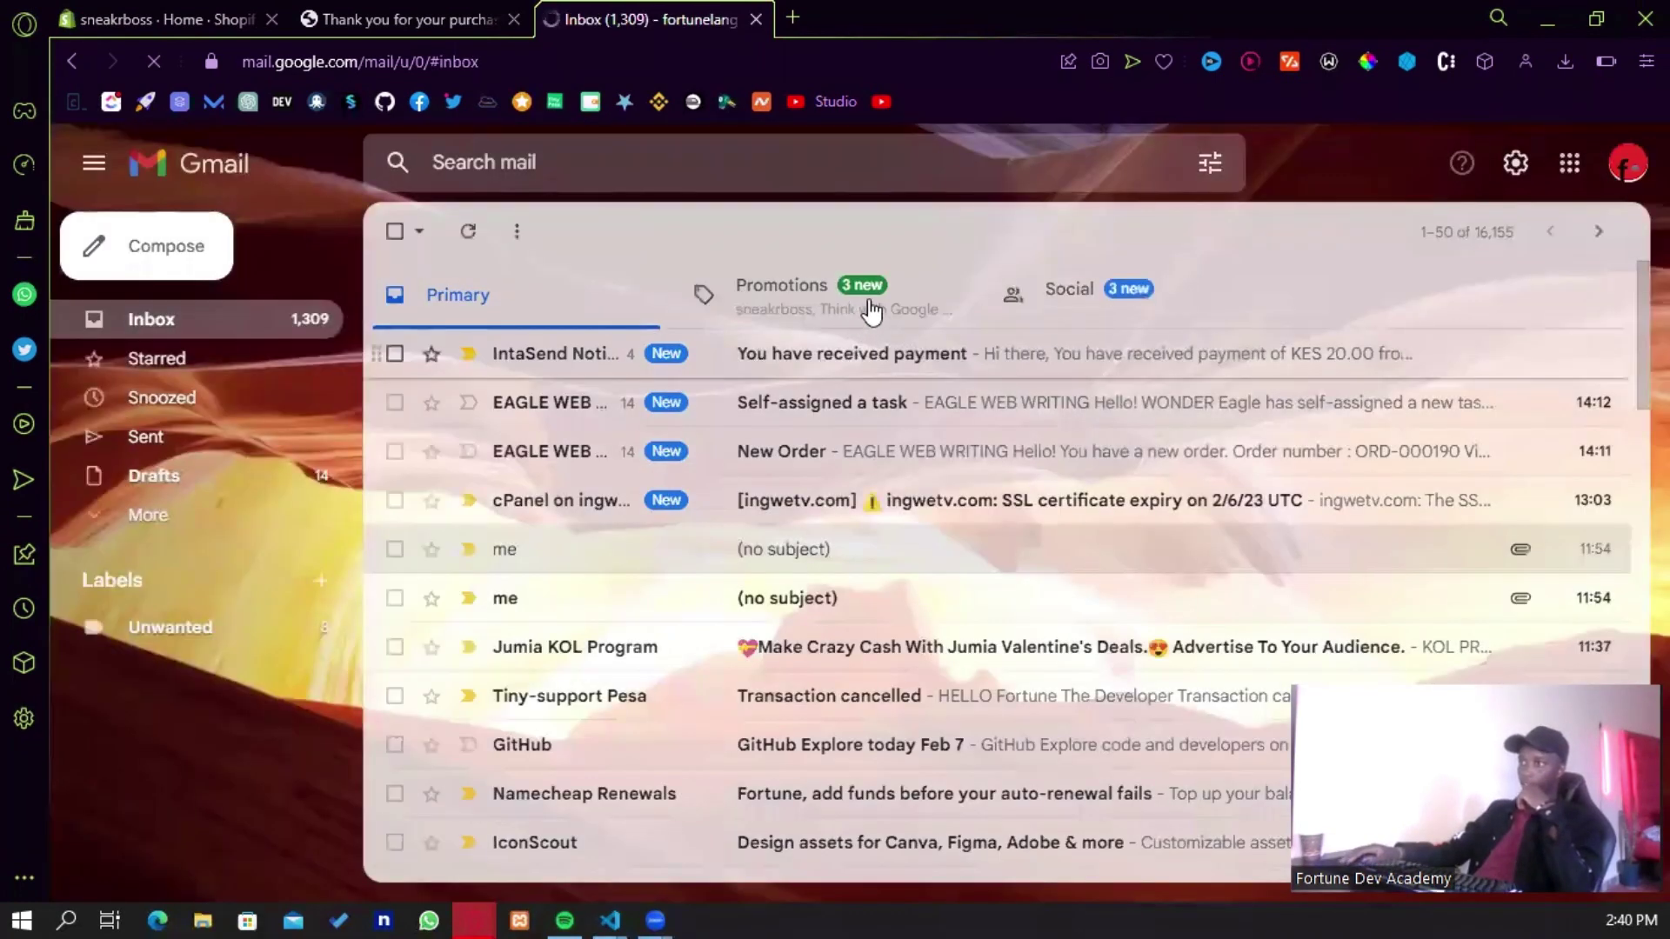
left_click(870, 311)
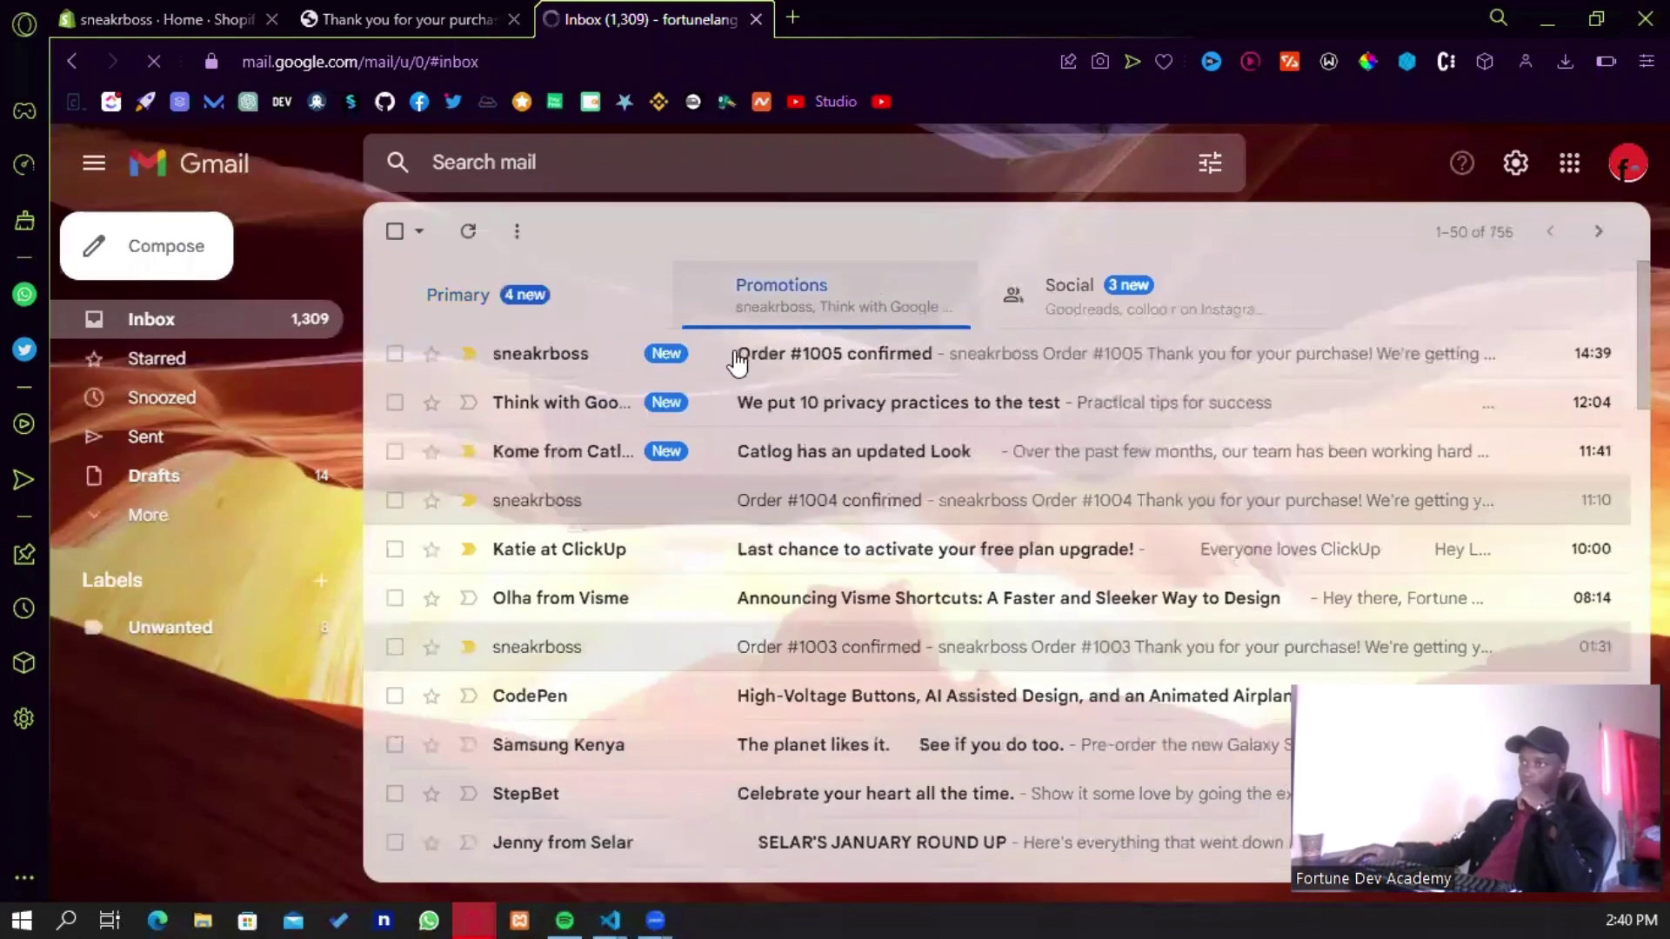
left_click(797, 365)
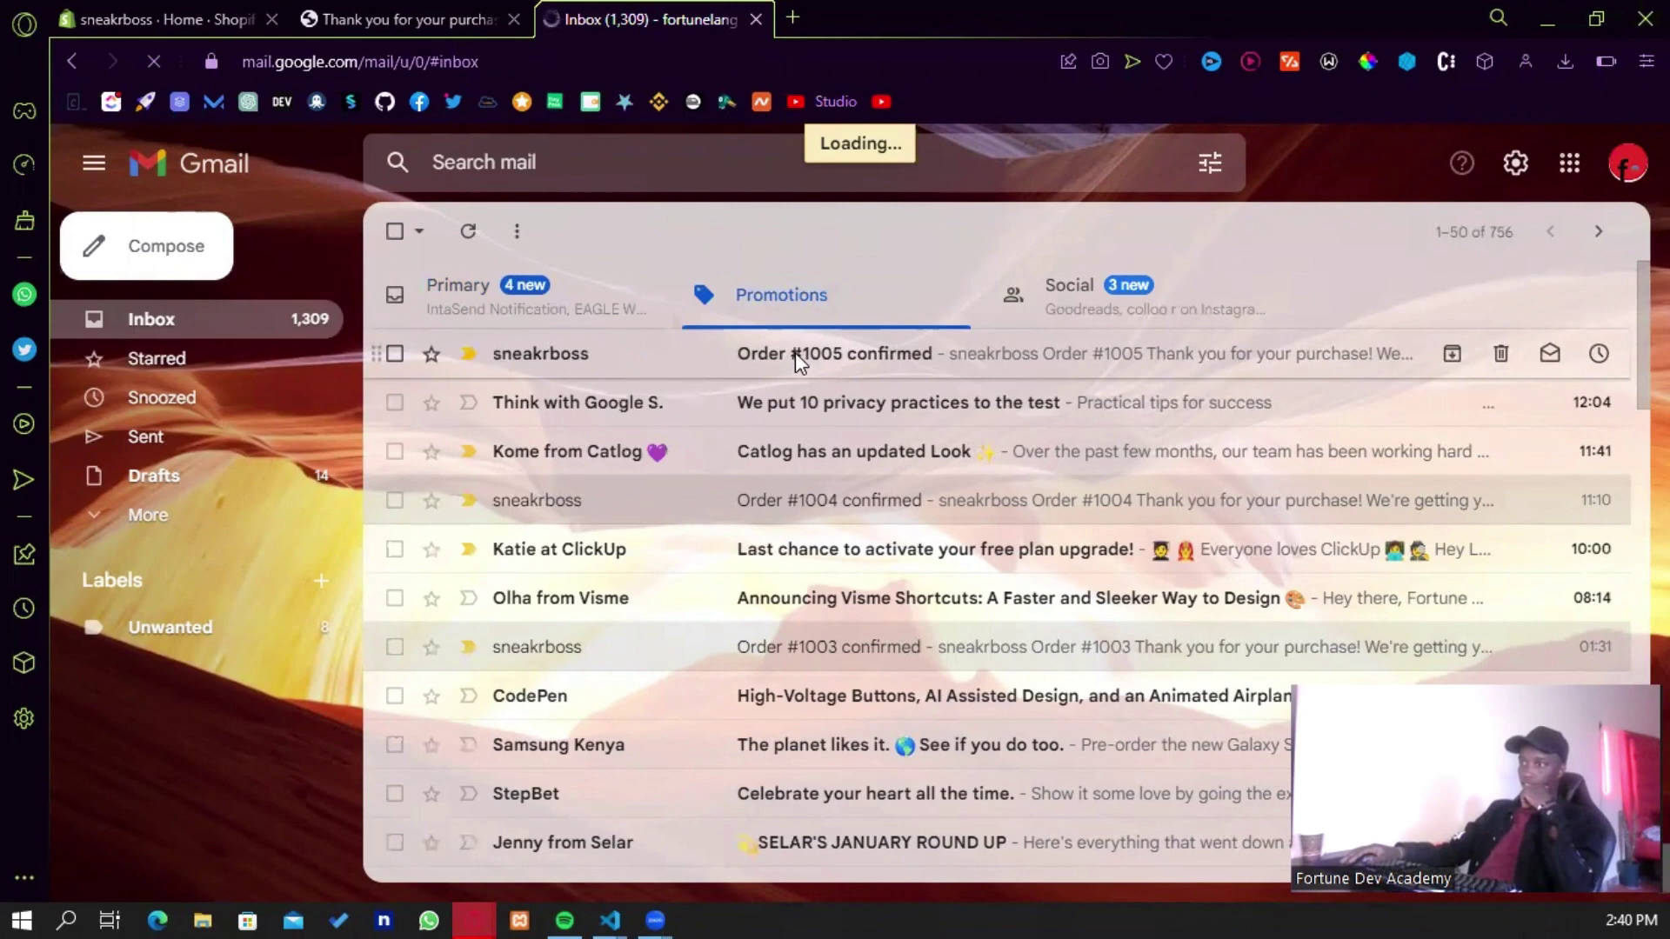
- Read through the order confirmation email, then return to the store's thank-you page
scroll(963, 531, "down", 1)
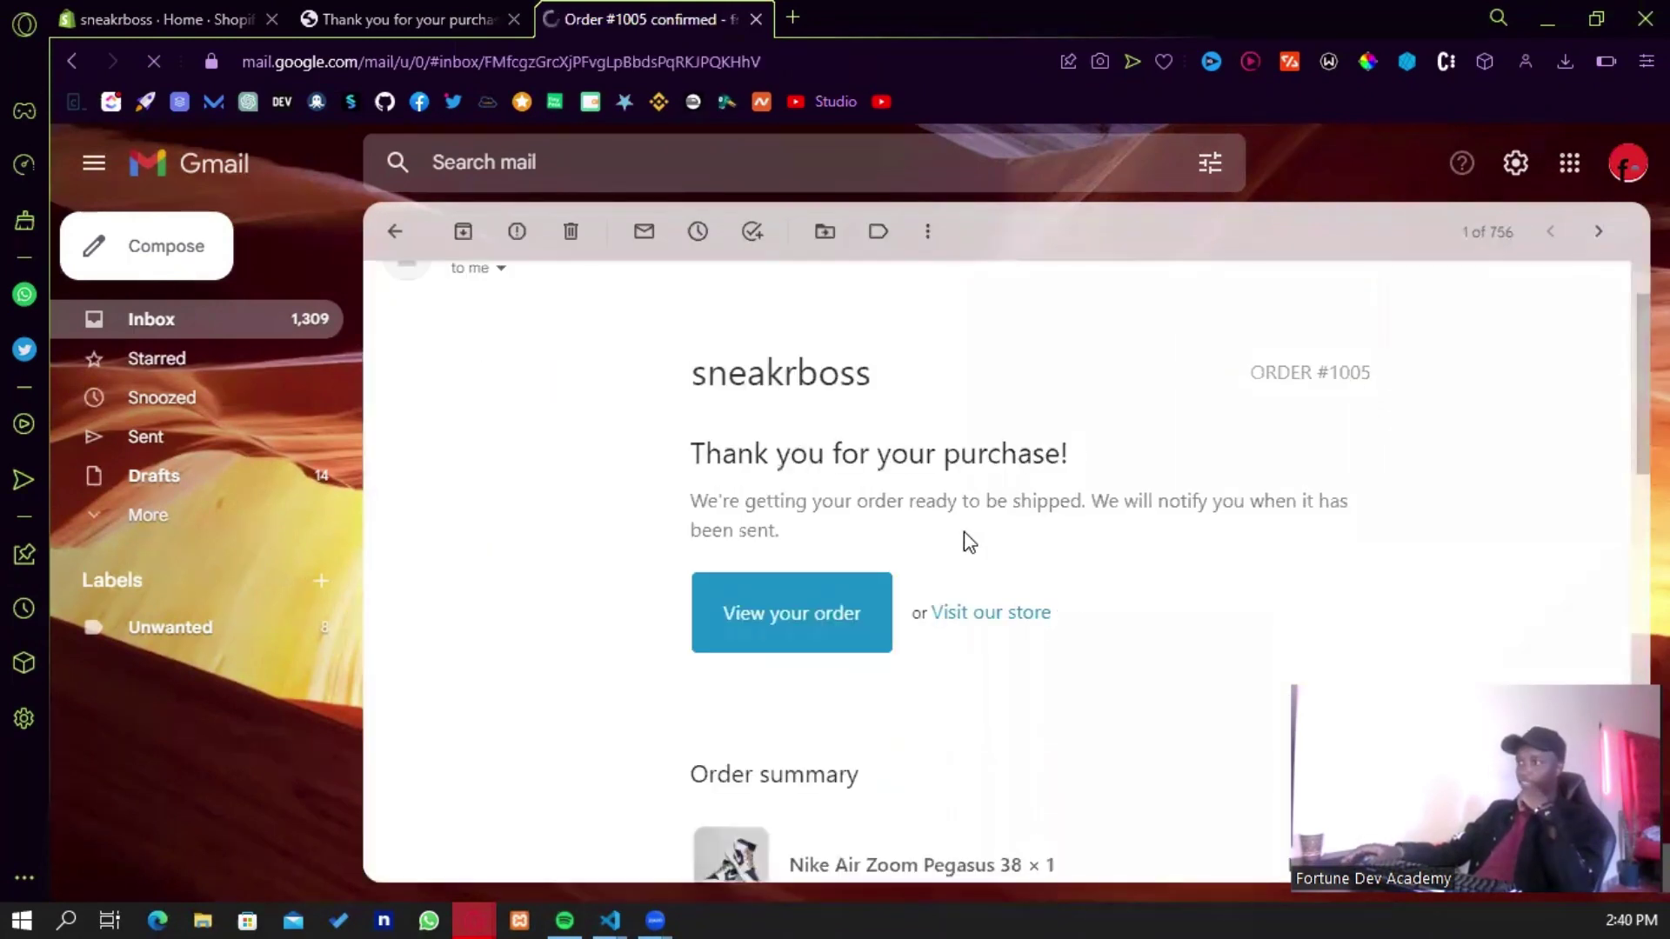
scroll(834, 461, "down", 1)
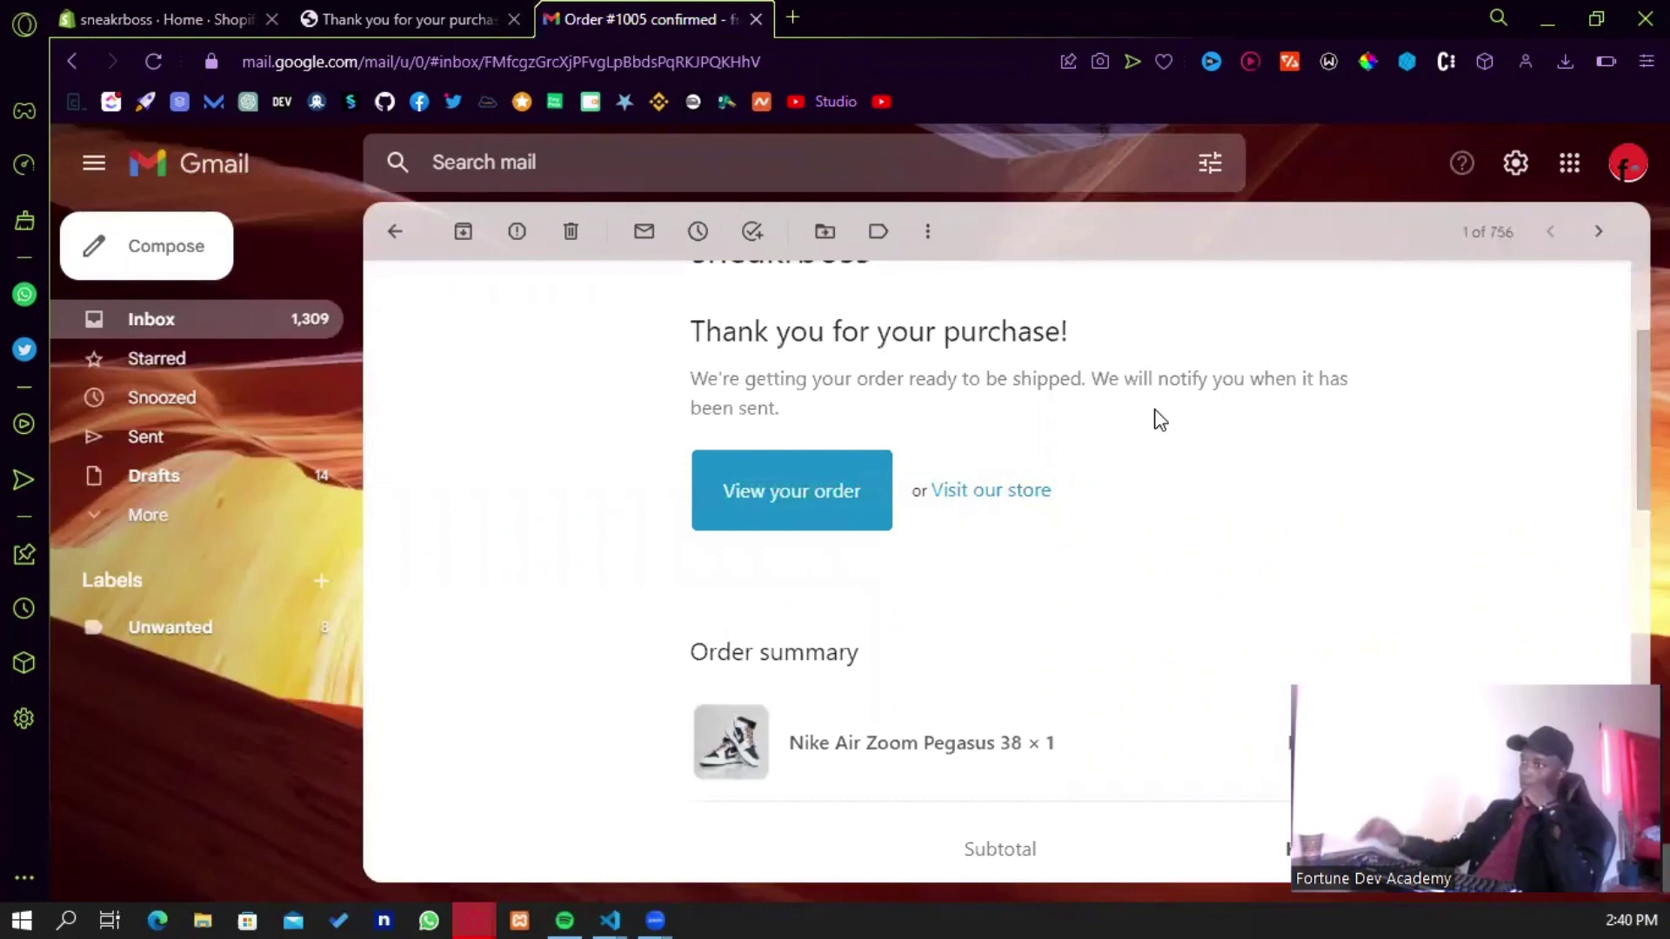
scroll(768, 525, "down", 3)
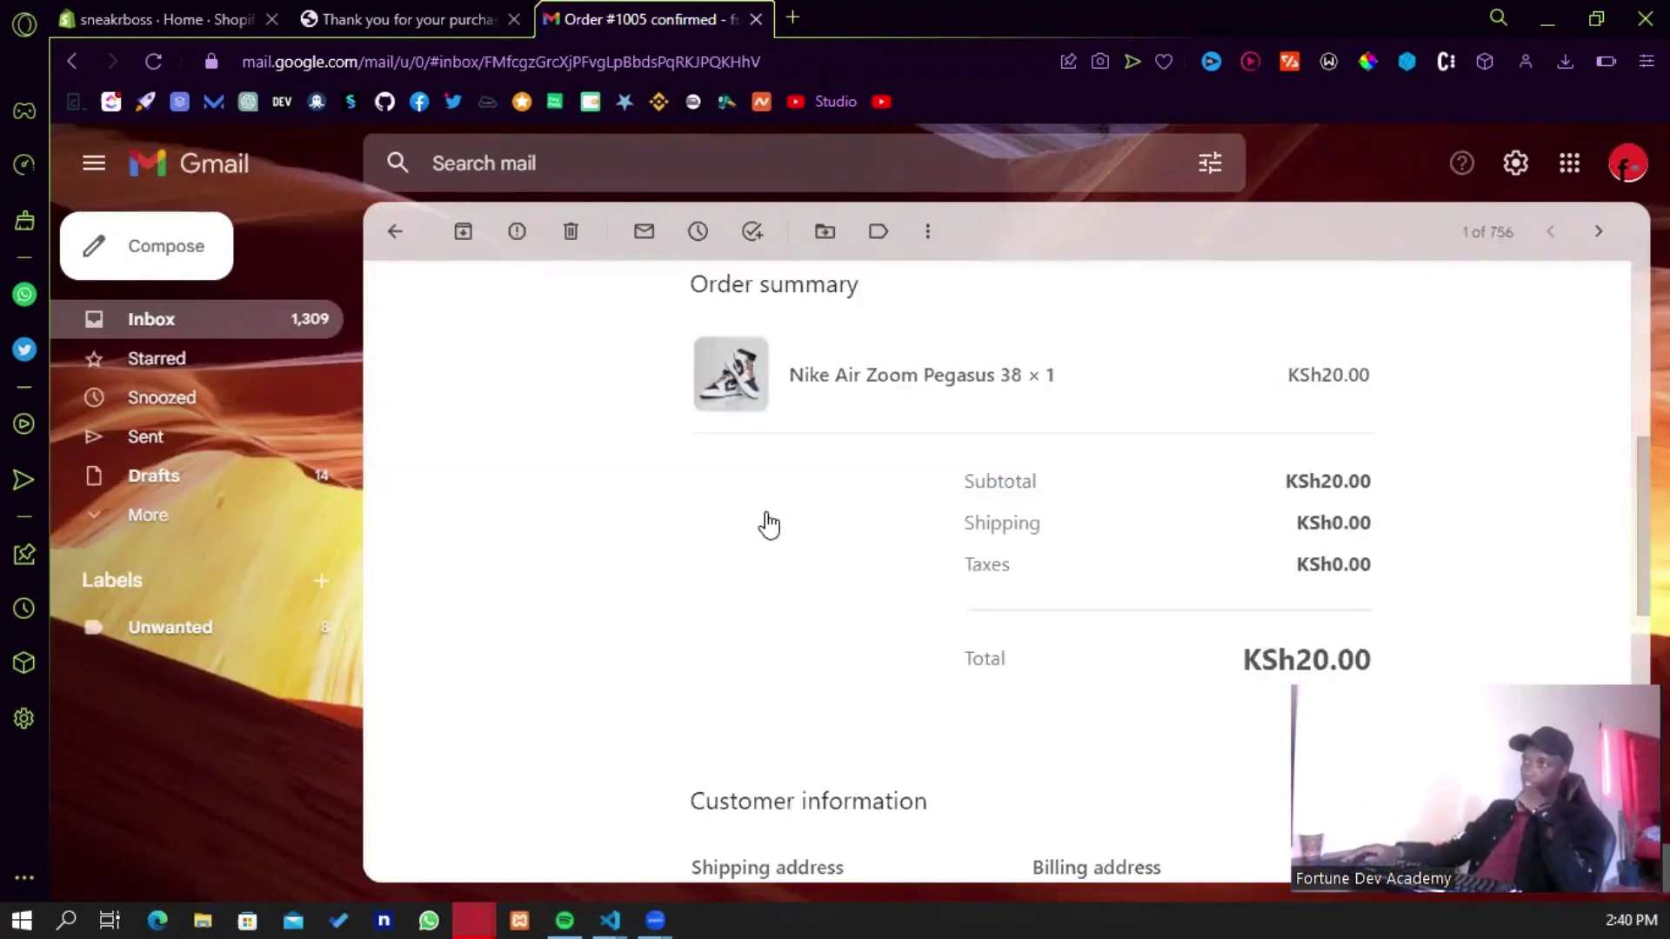
scroll(896, 504, "up", 3)
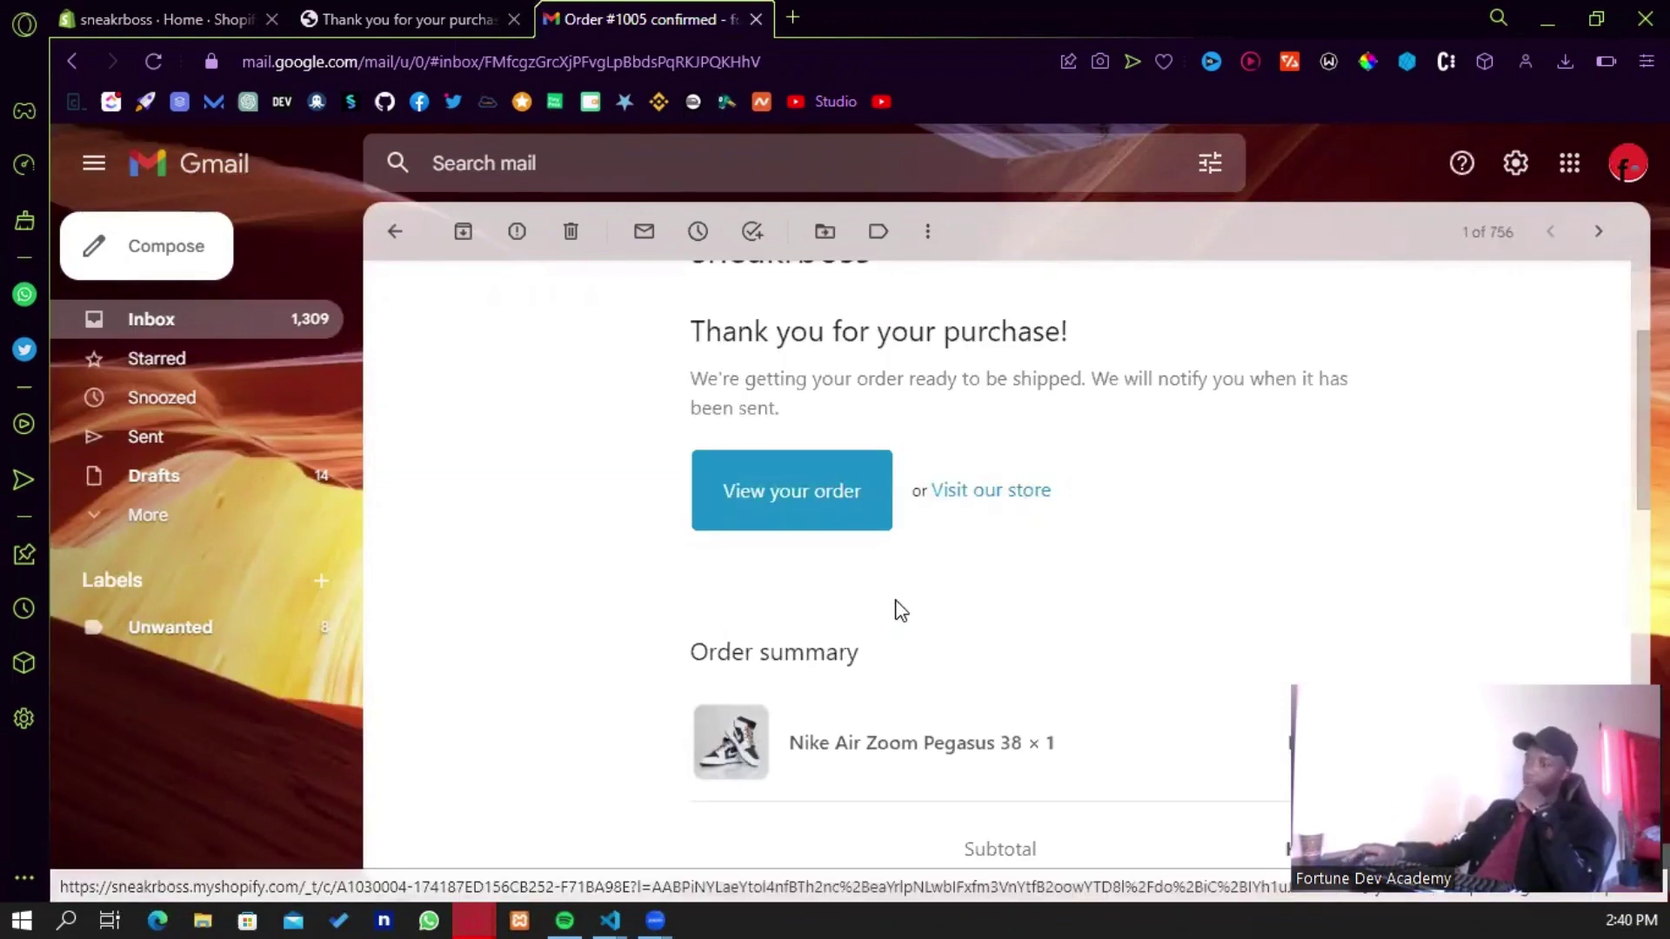
scroll(900, 595, "down", 3)
scroll(900, 594, "down", 3)
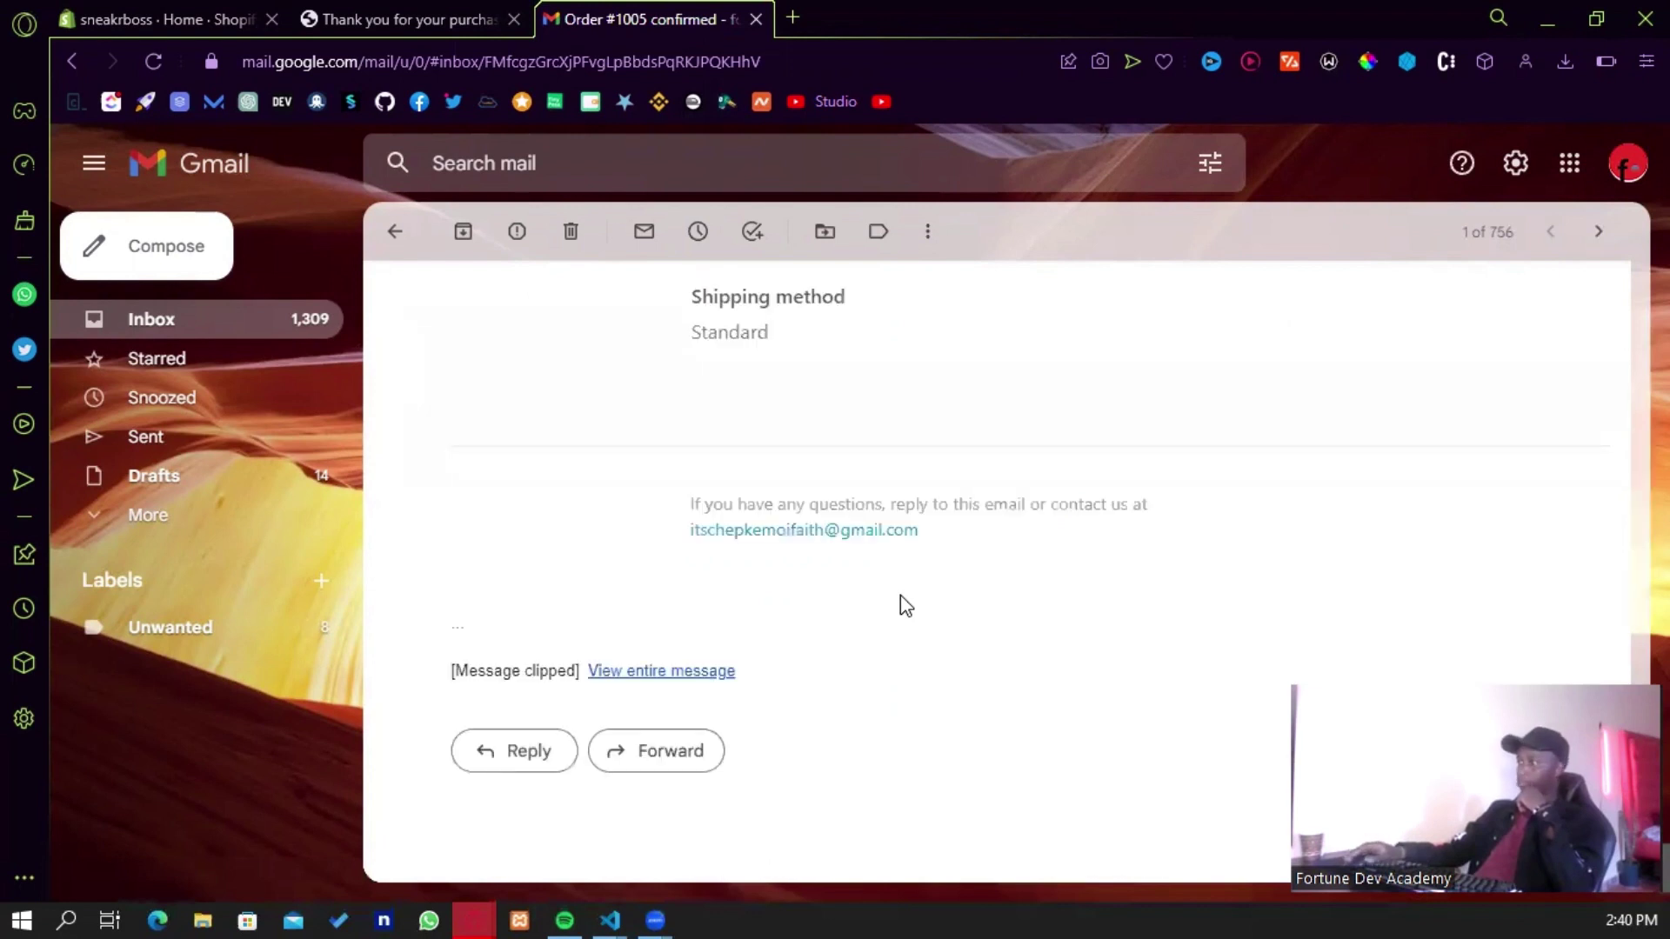
scroll(901, 595, "up", 6)
left_click(438, 4)
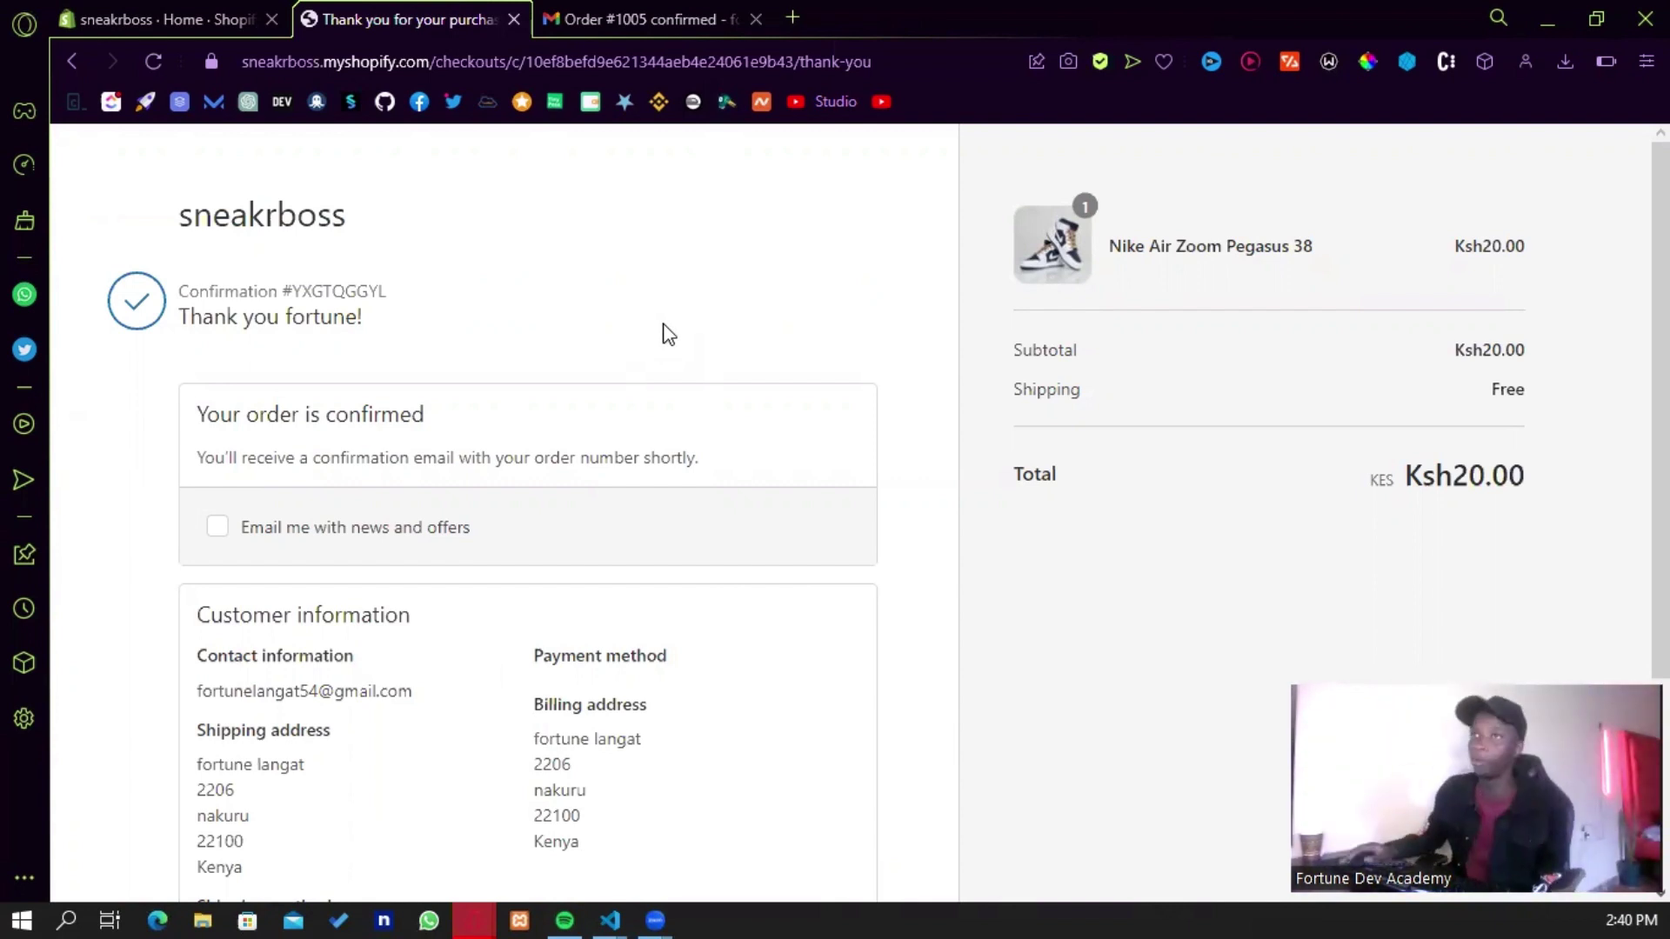
- Continue shopping on the sneakrboss storefront and reopen the Nike Air Zoom Pegasus 38 product page
scroll(651, 340, "down", 3)
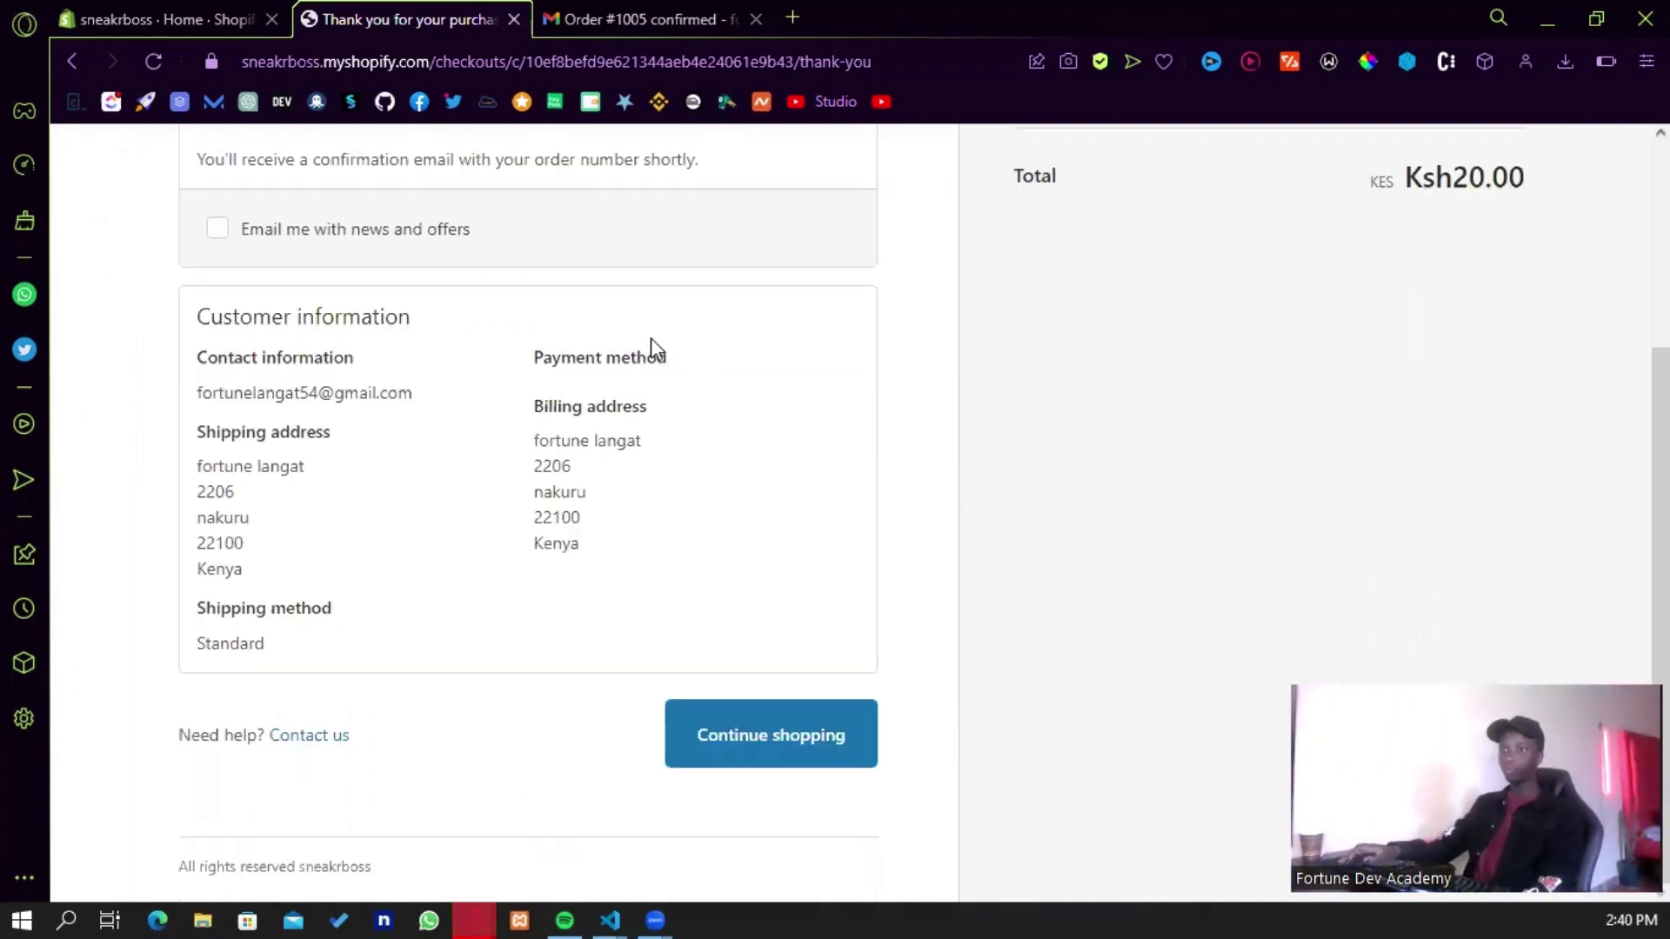
left_click(774, 747)
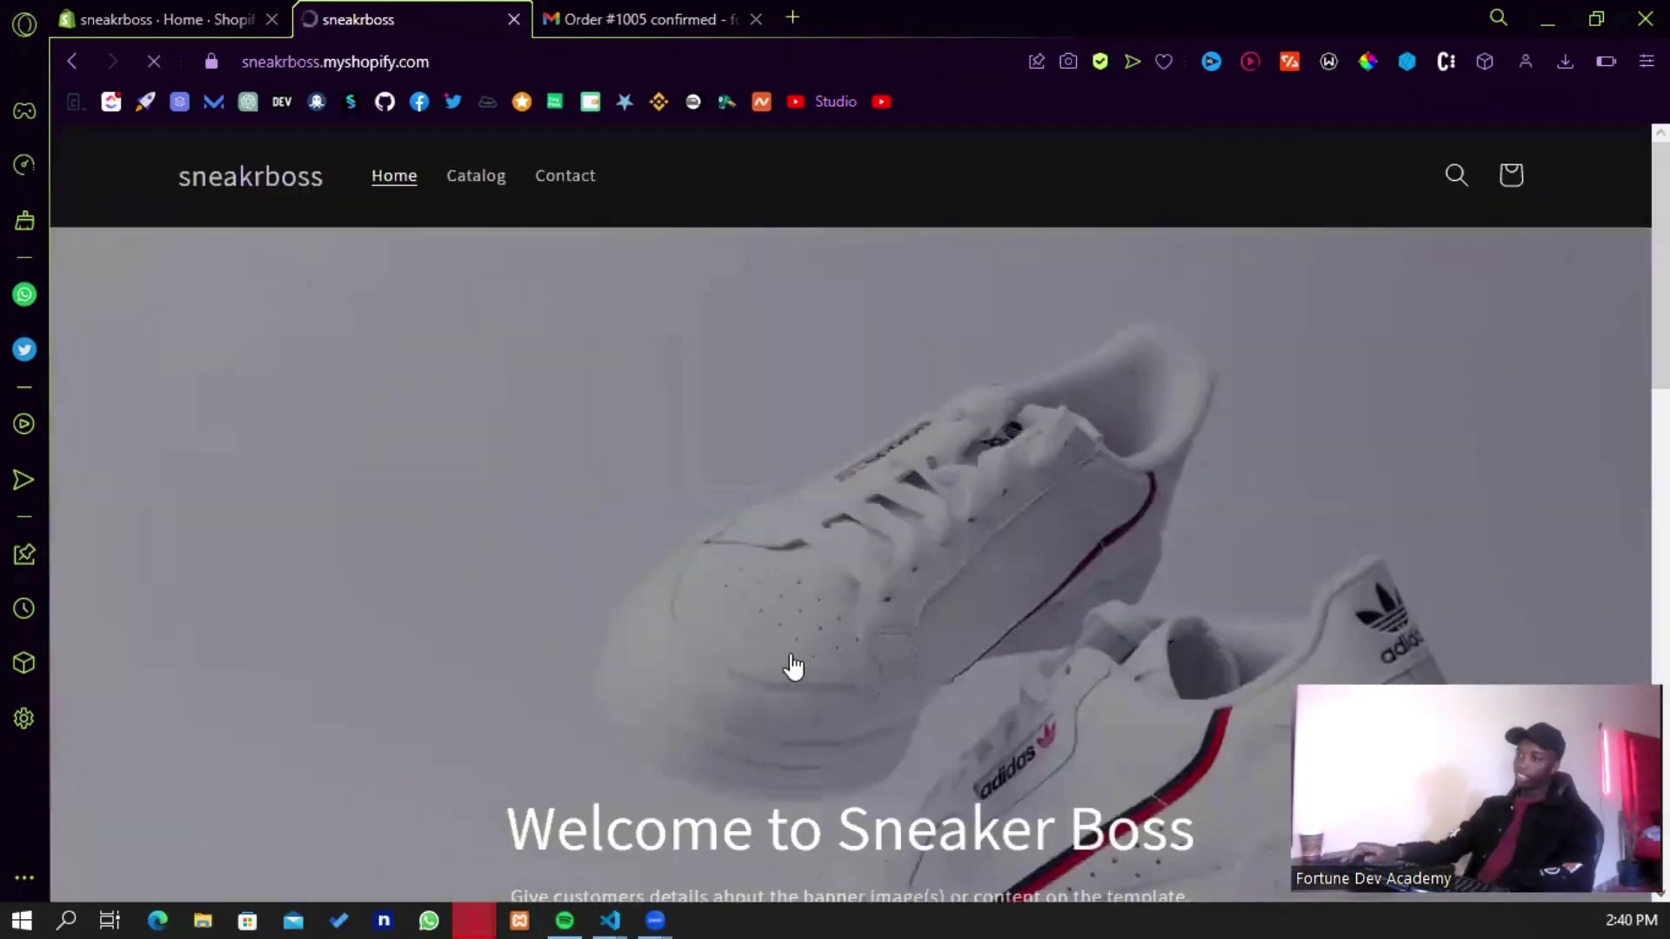
scroll(794, 671, "down", 10)
scroll(707, 539, "down", 3)
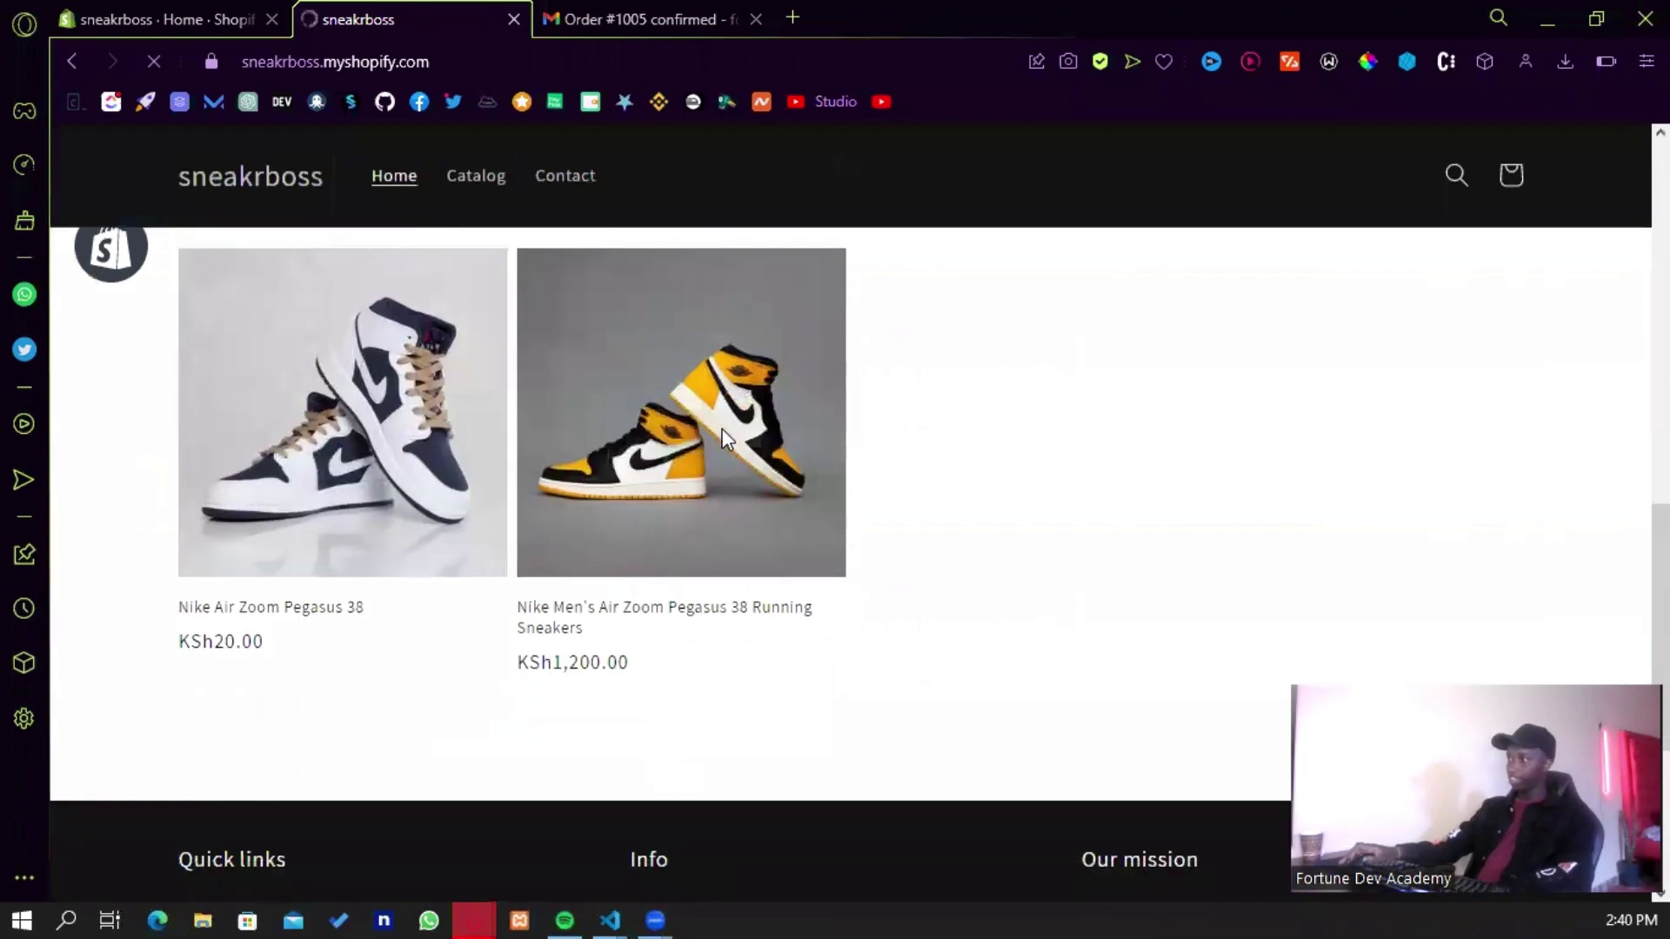
scroll(397, 696, "up", 9)
scroll(387, 738, "down", 4)
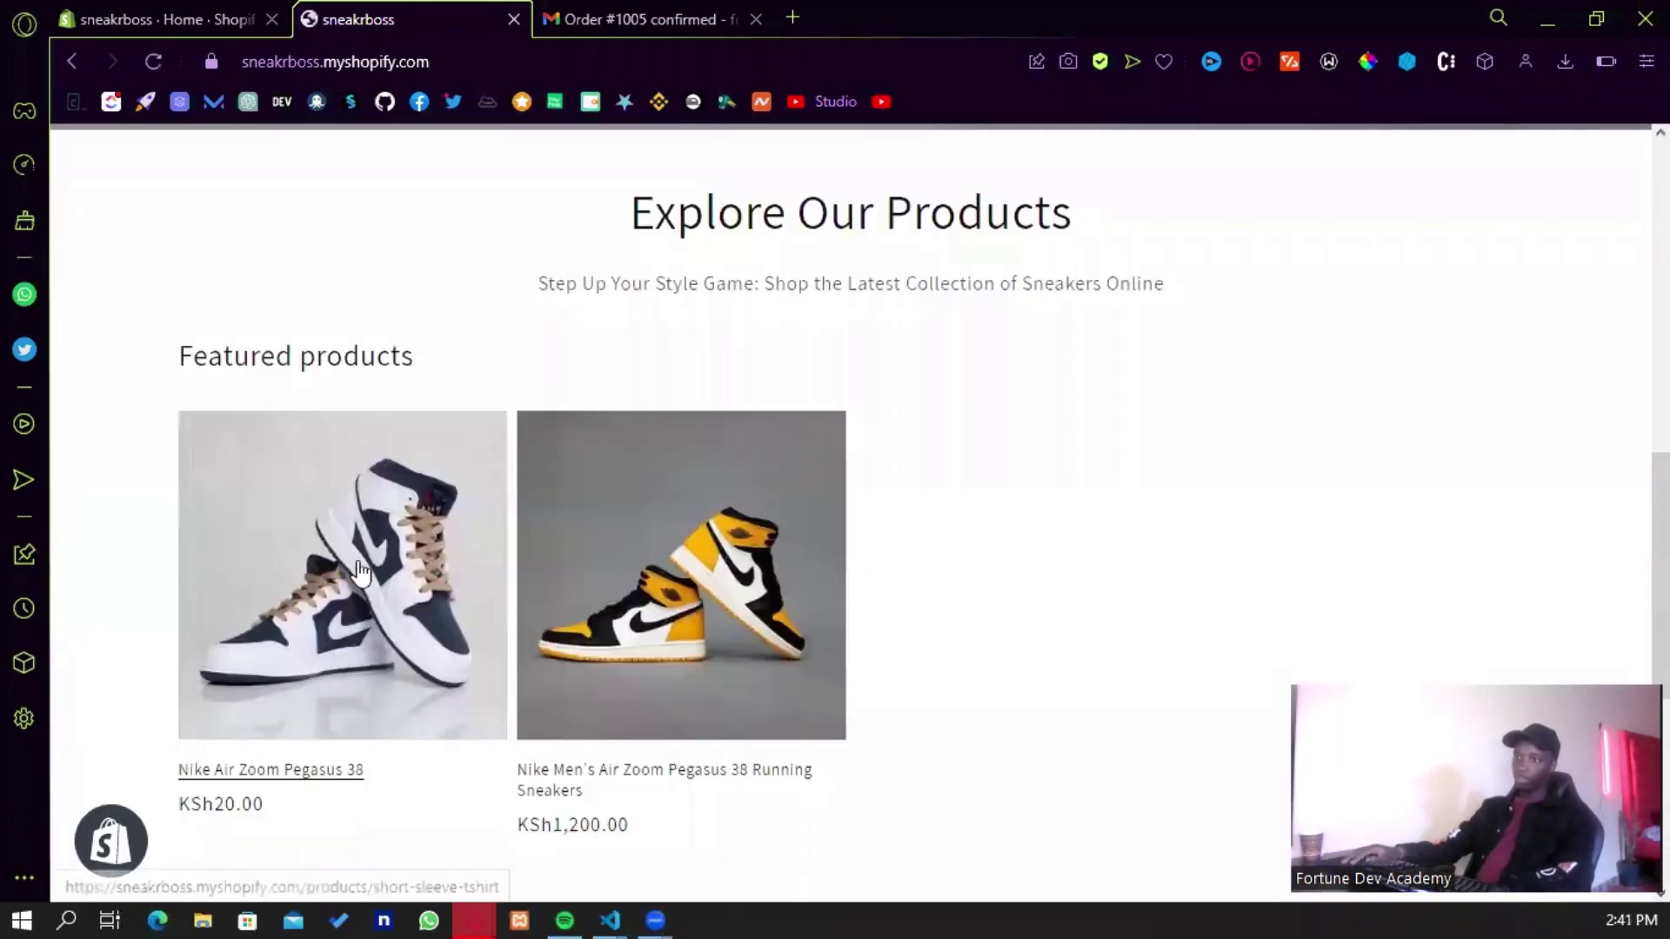
left_click(489, 687)
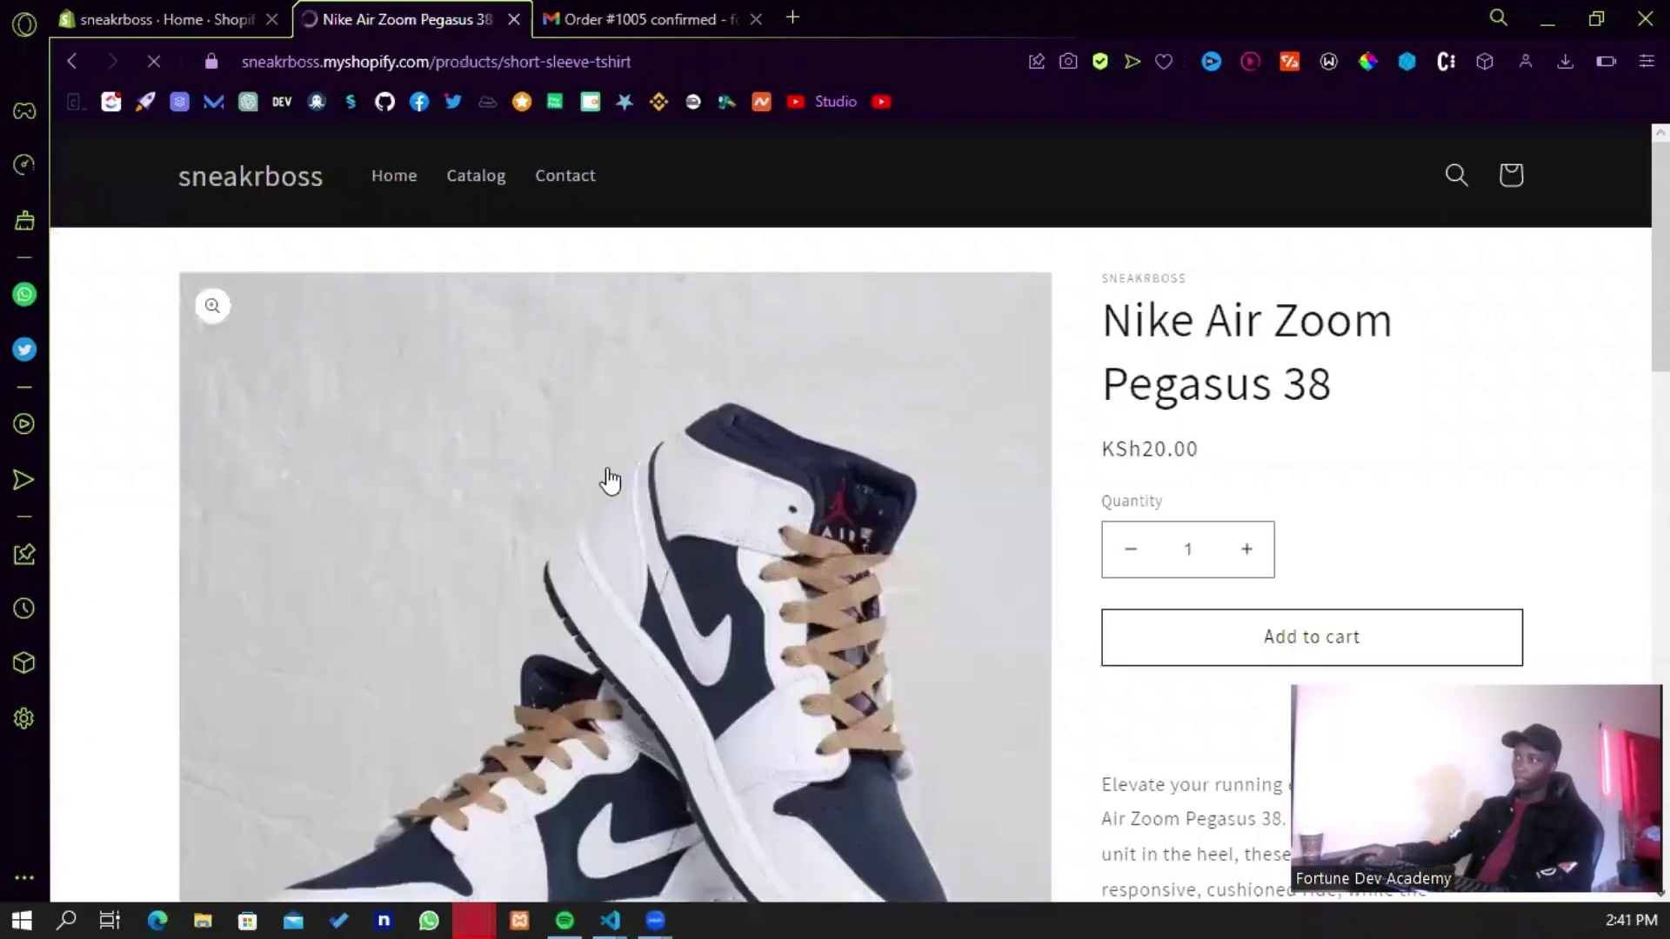
scroll(991, 544, "down", 1)
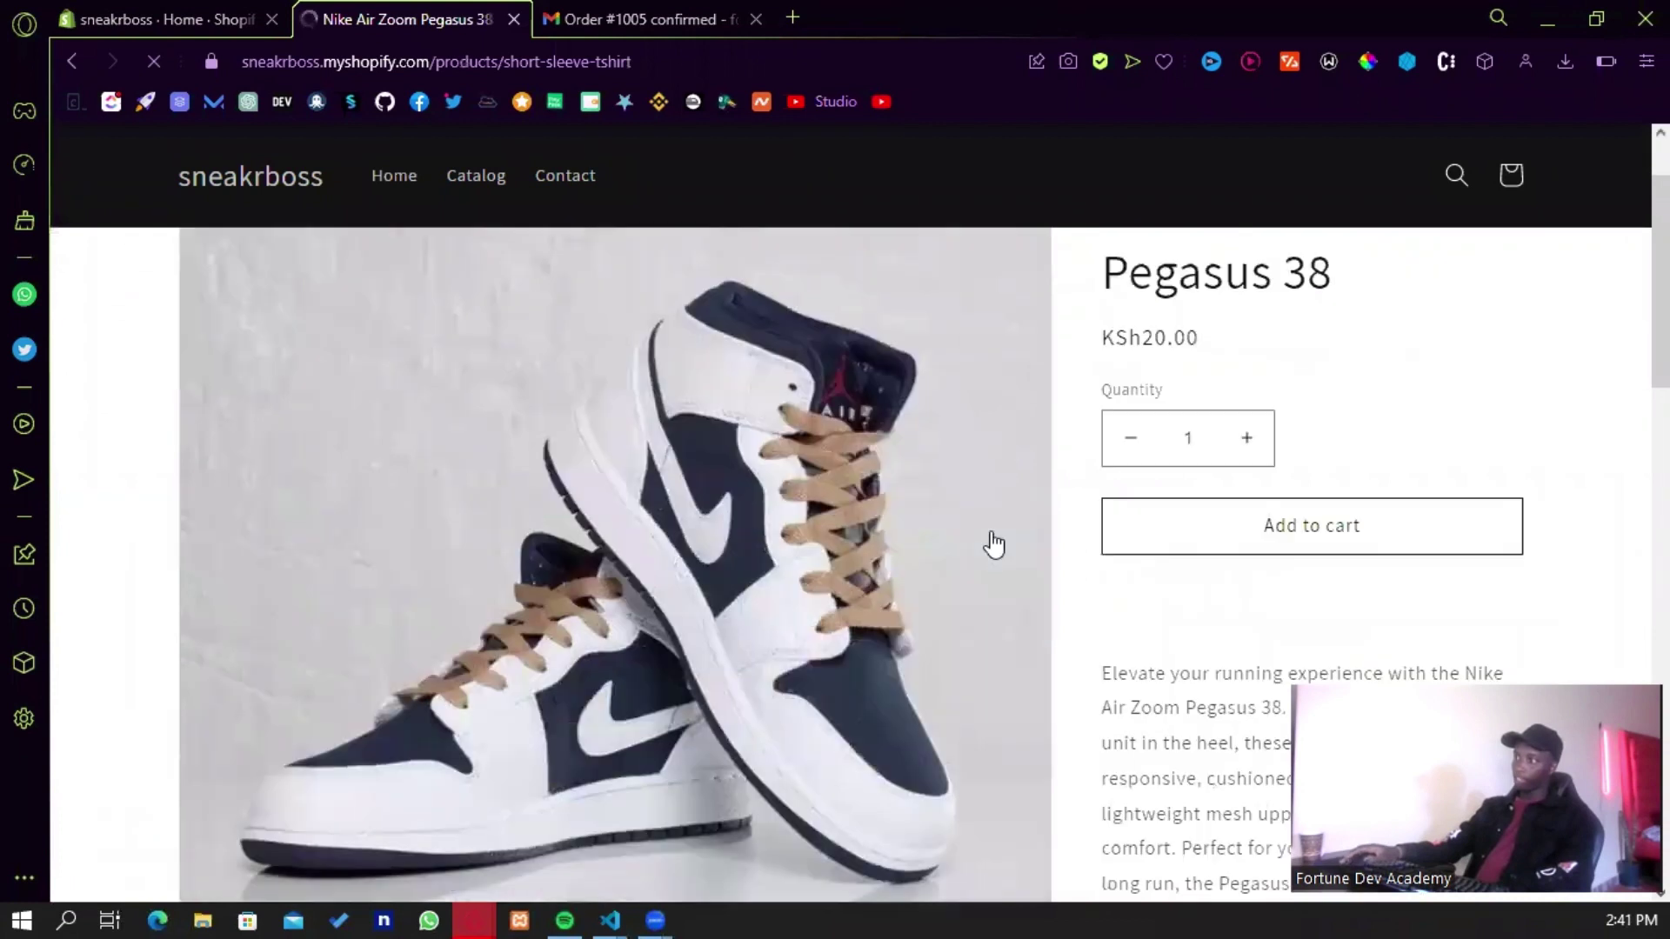
- Add the Nike Air Zoom Pegasus 38 to the cart, check out, and pick the saved contact e-mail
left_click(1307, 543)
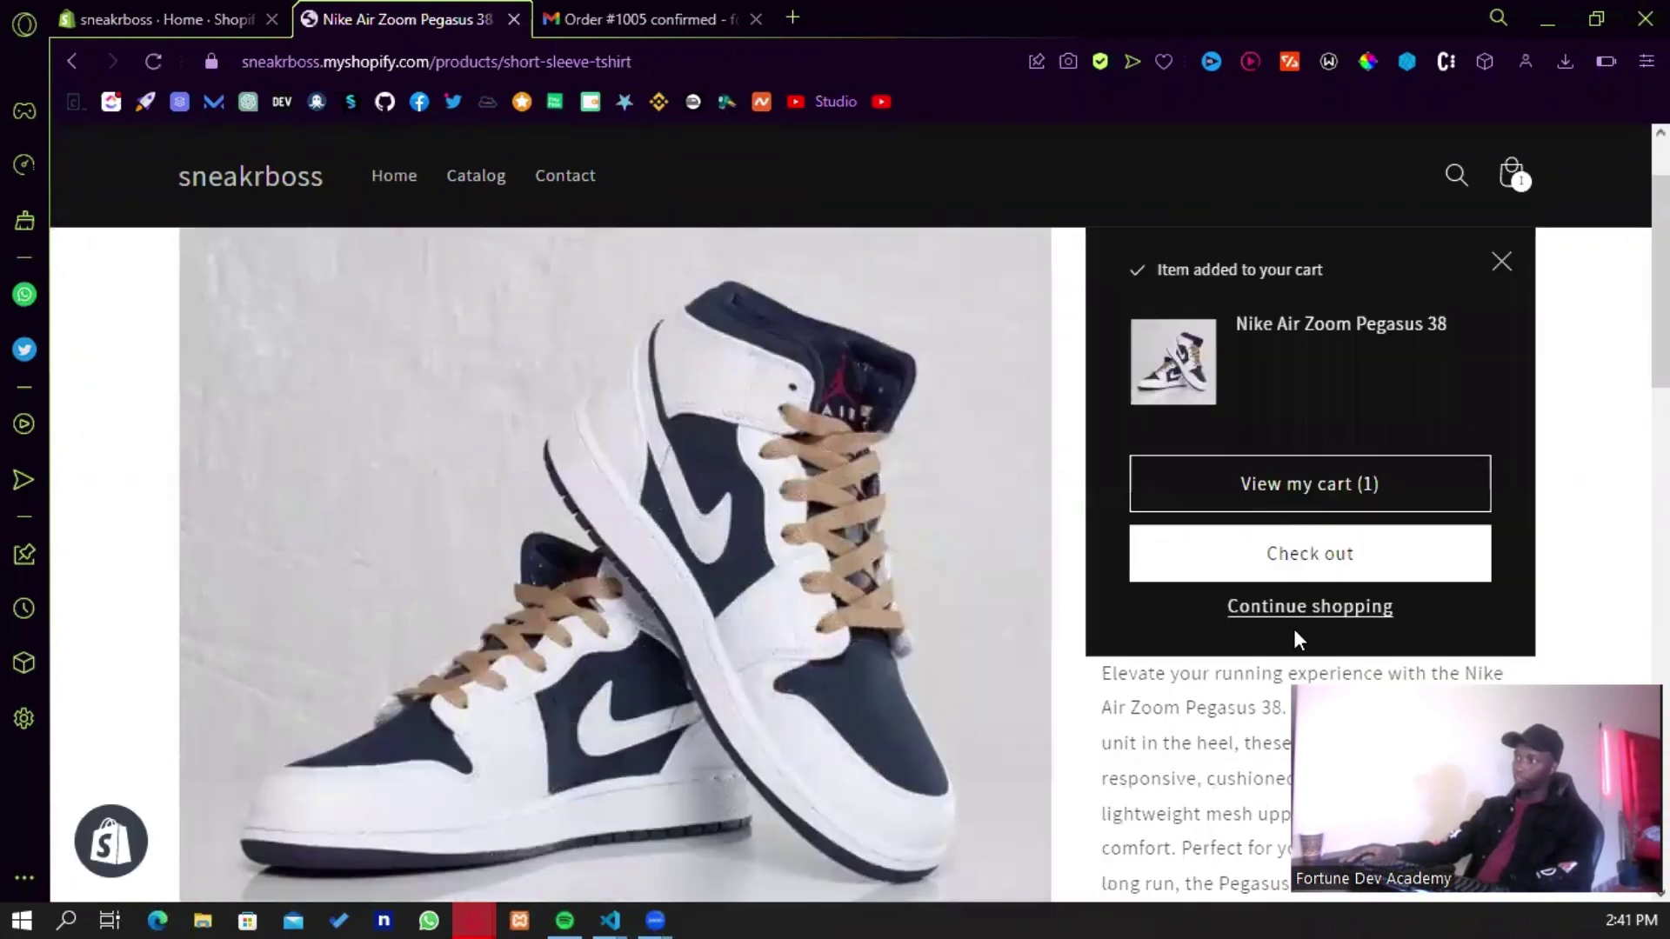
left_click(1351, 569)
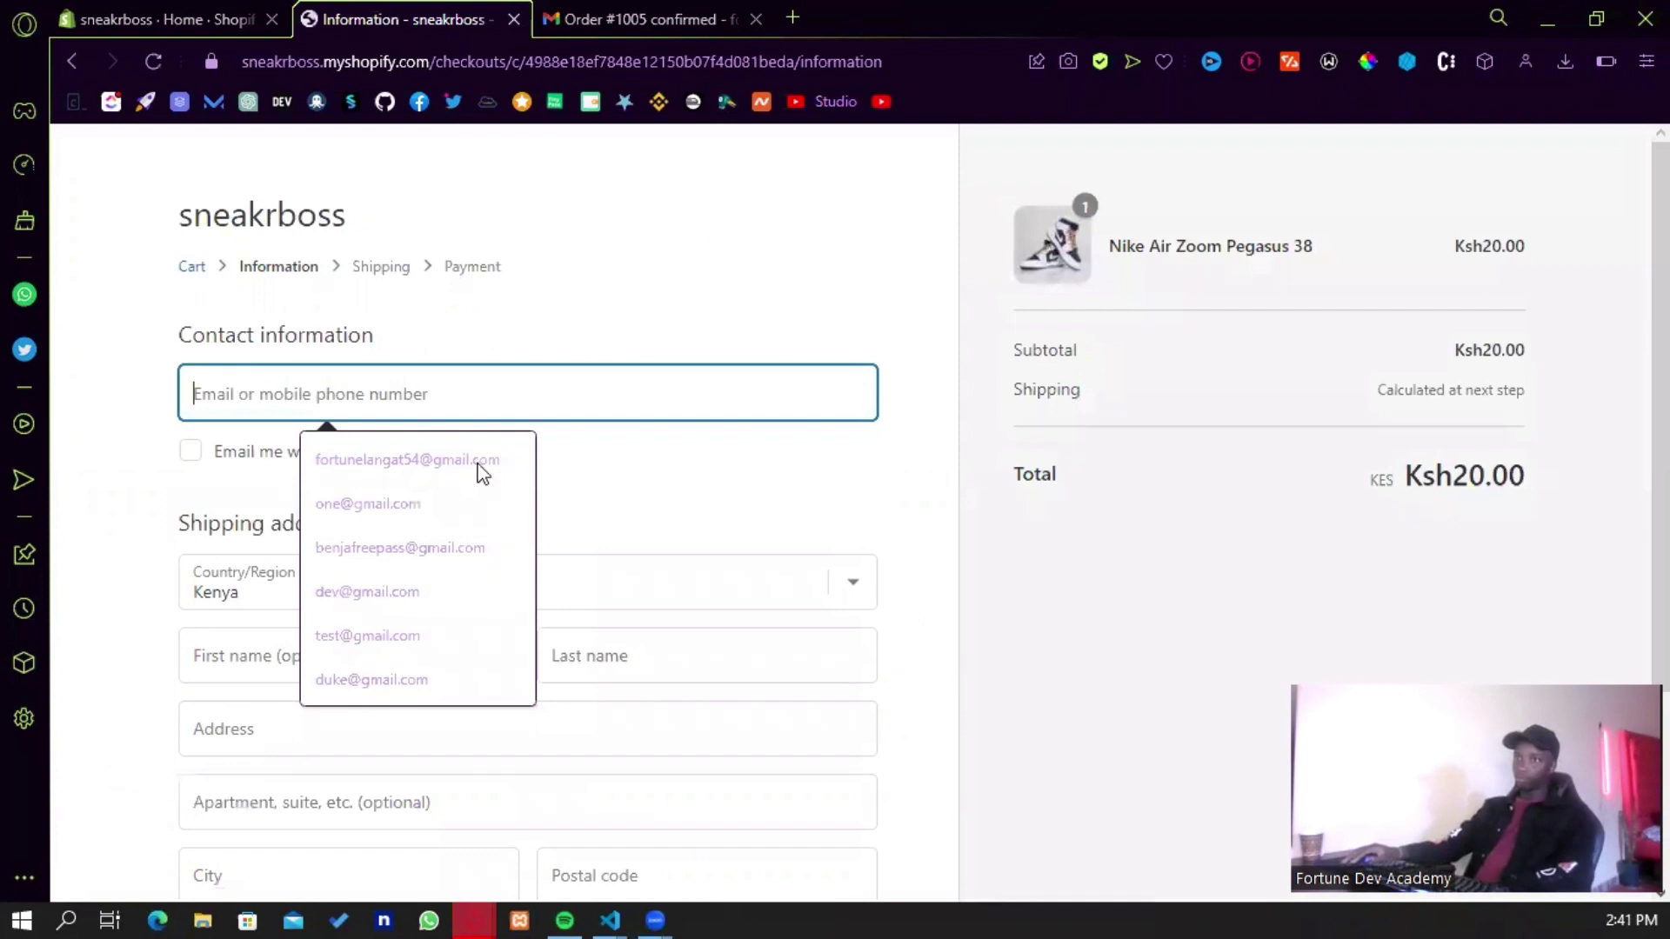
key("Down")
key("Return")
scroll(291, 389, "down", 3)
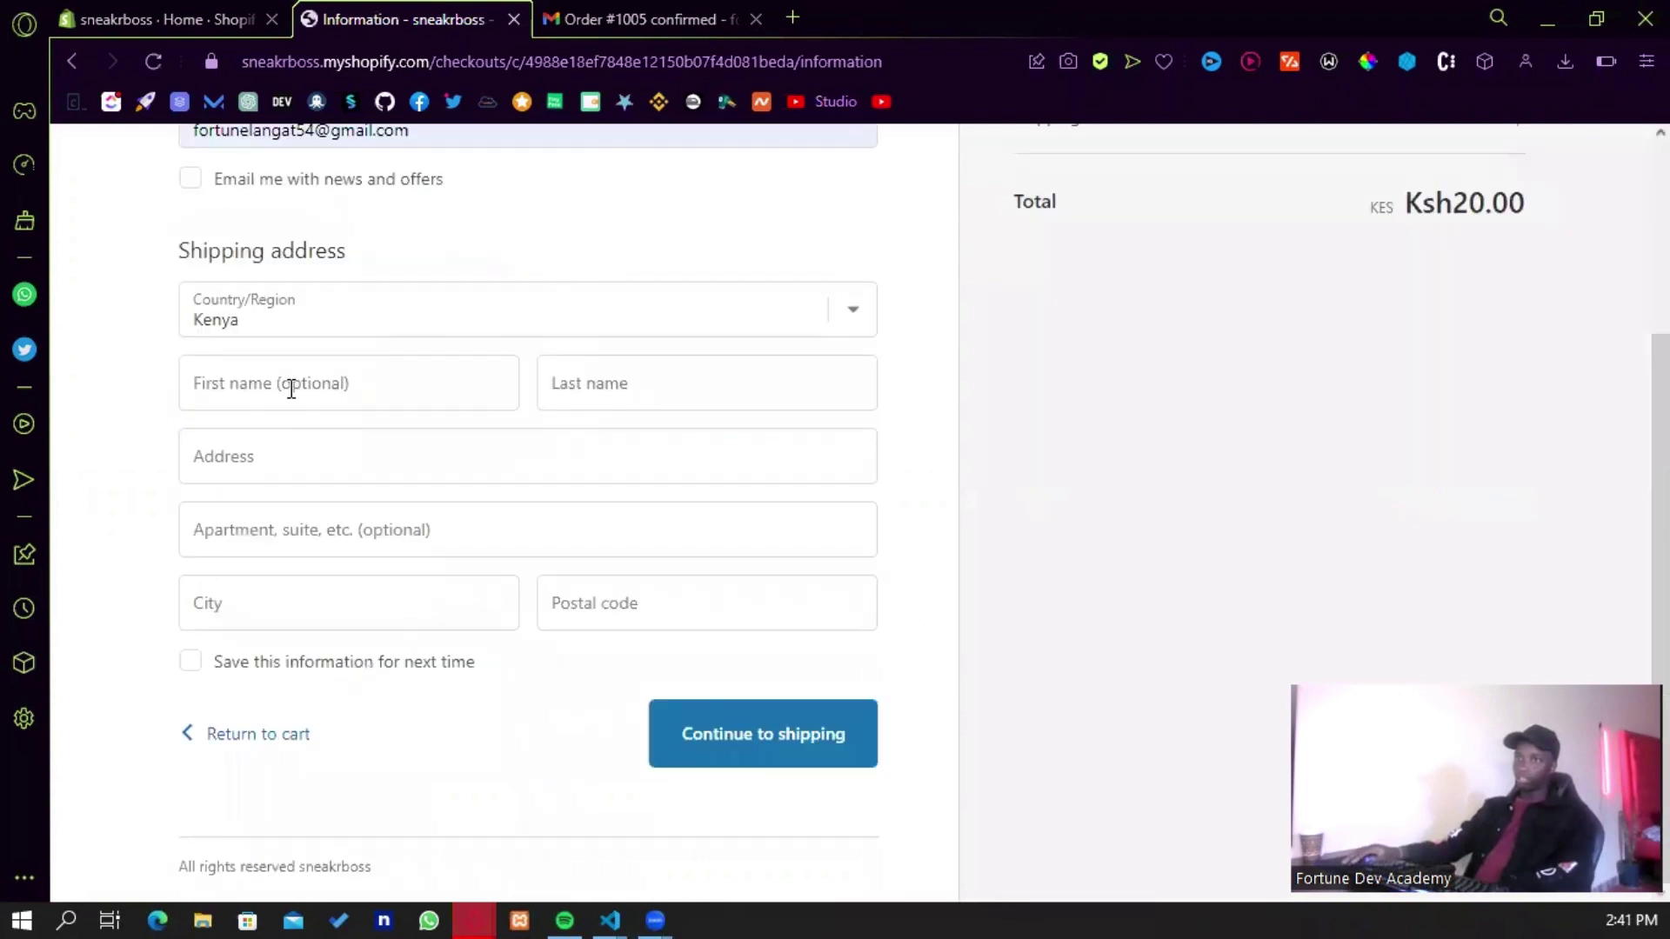
- Fix the postal code using the suggested value and continue to shipping
left_click(687, 598)
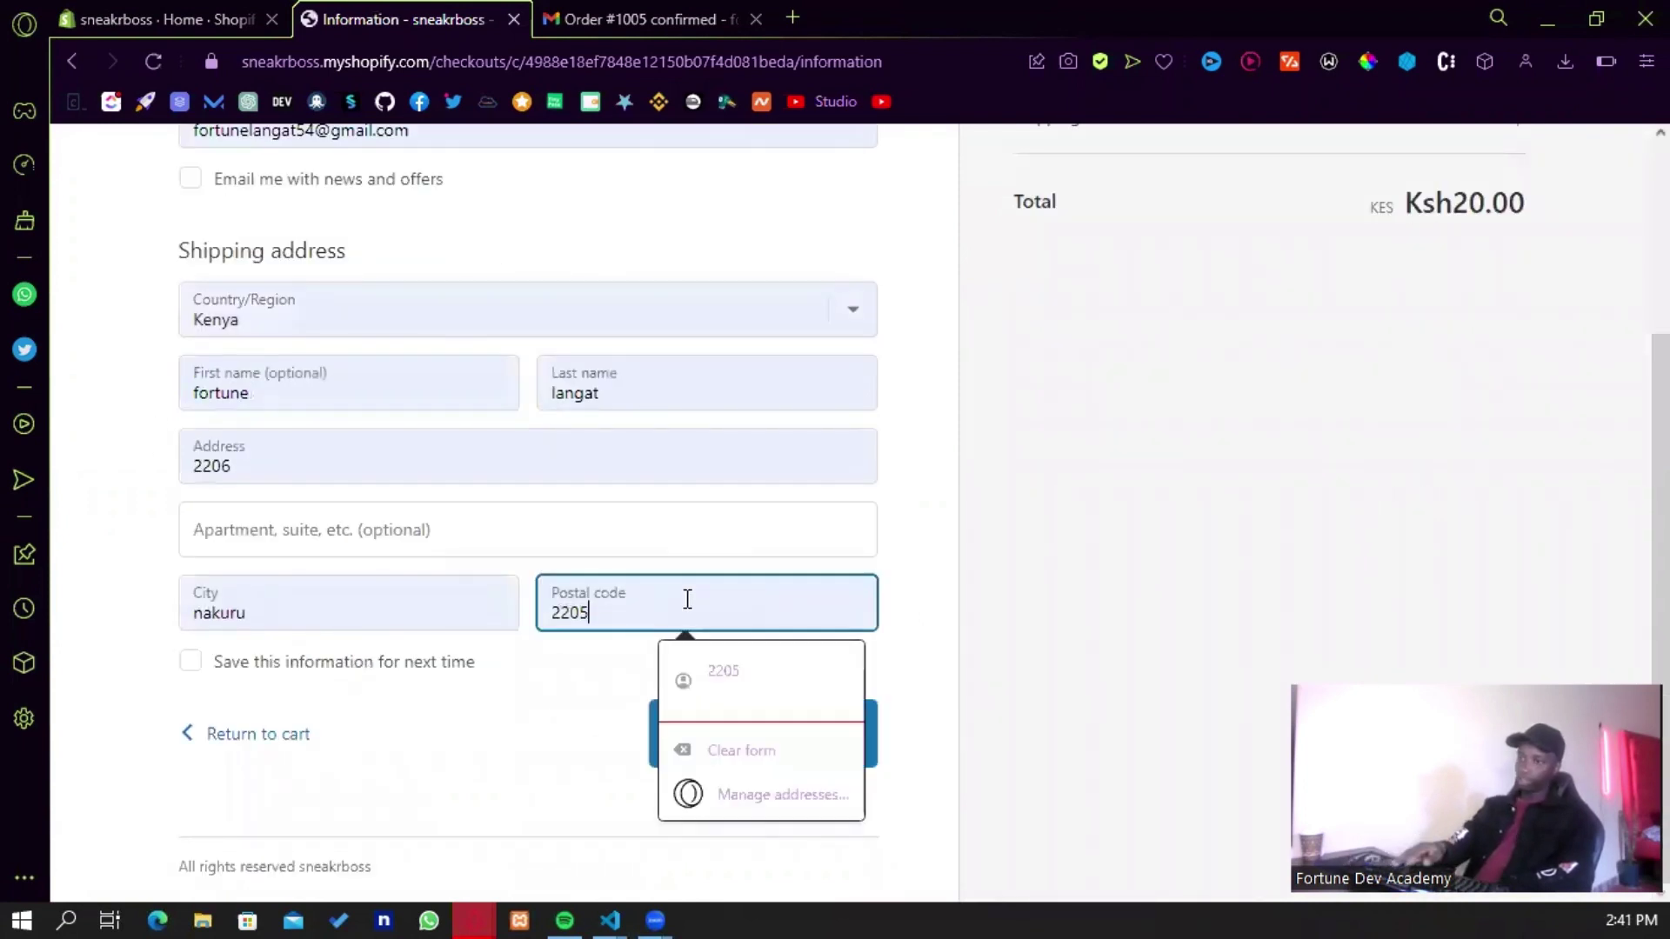
key("BackSpace")
key("BackSpace")
type("10")
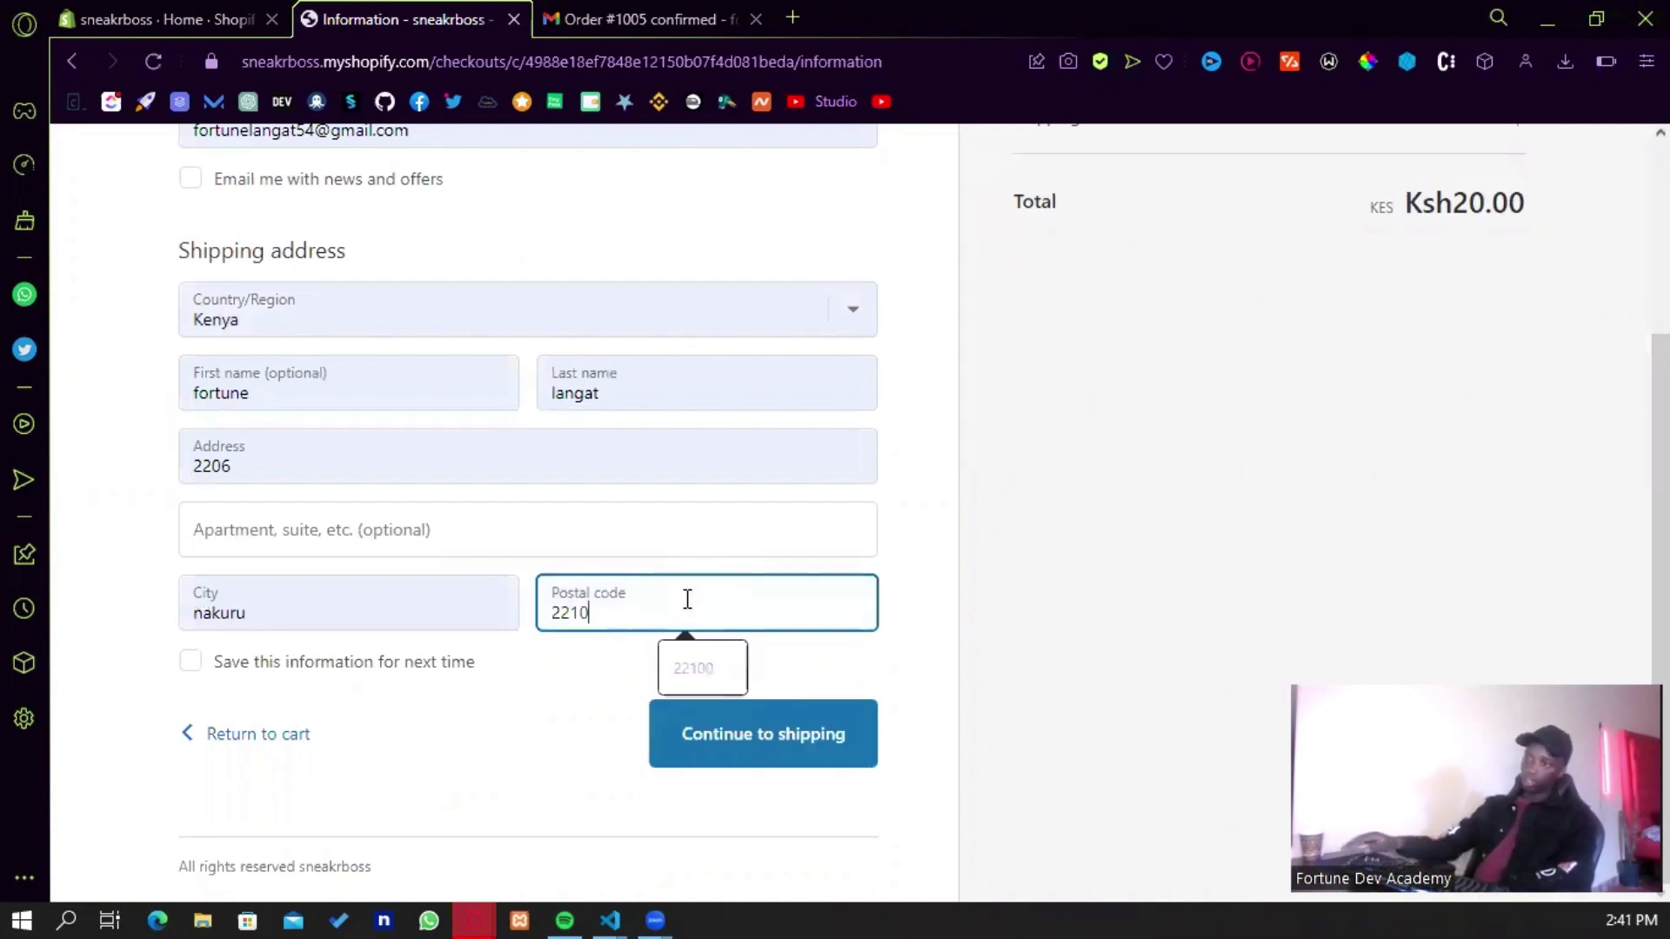
left_click(695, 668)
left_click(741, 703)
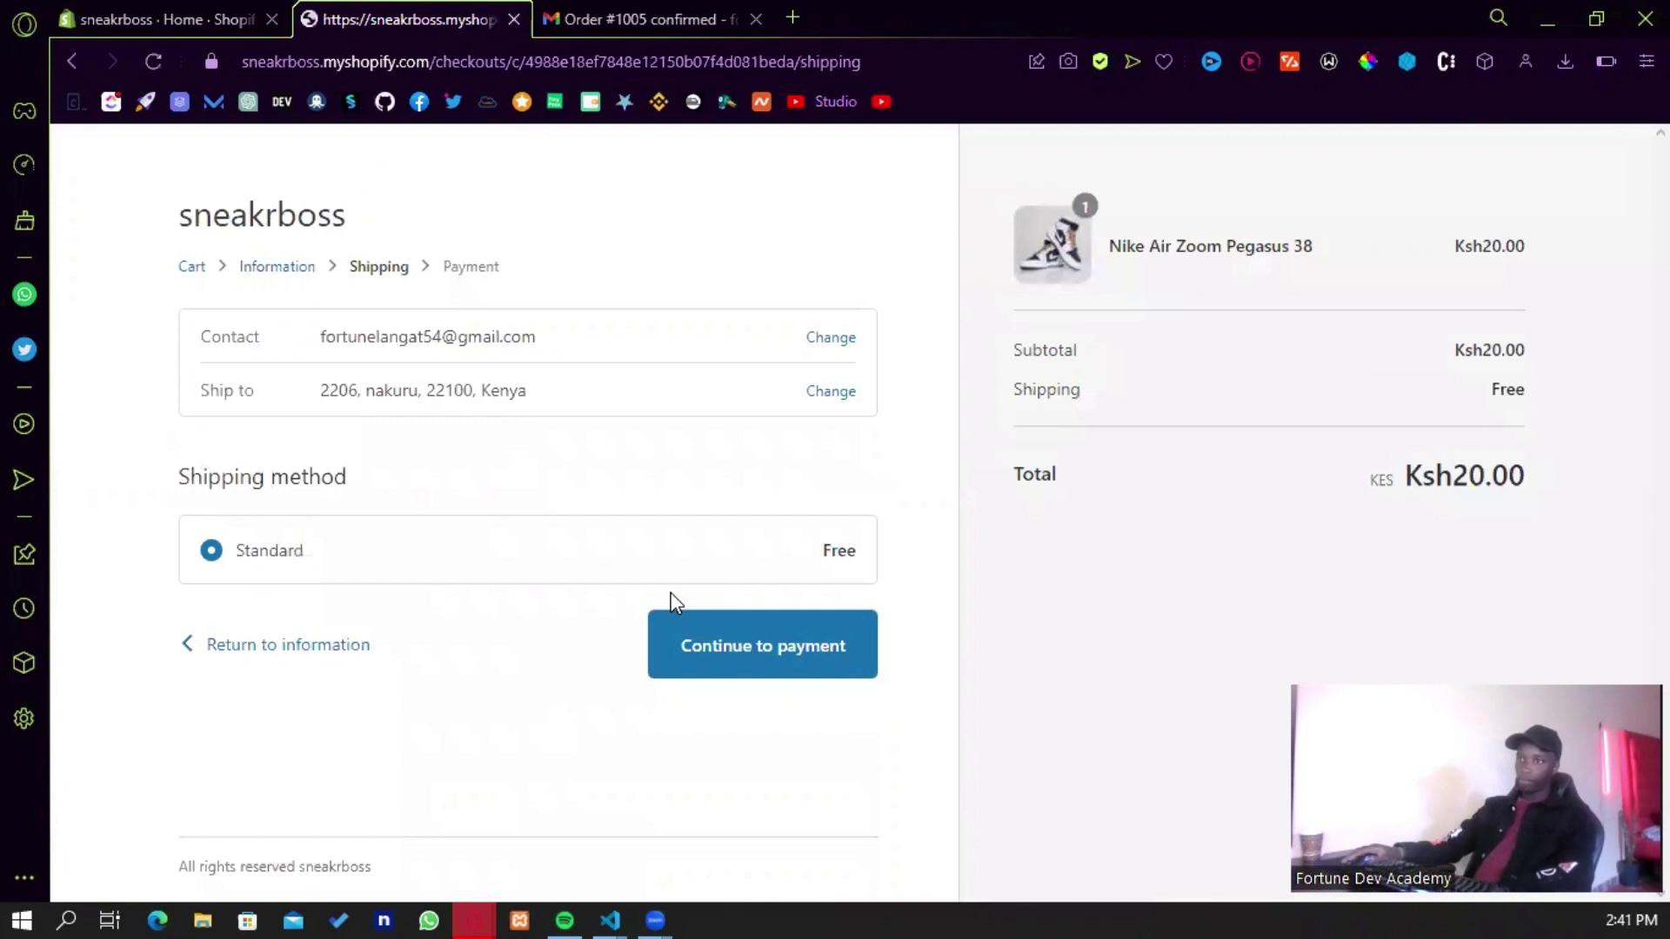
- Continue the store checkout to payment and submit the order to IntaSend
left_click(778, 642)
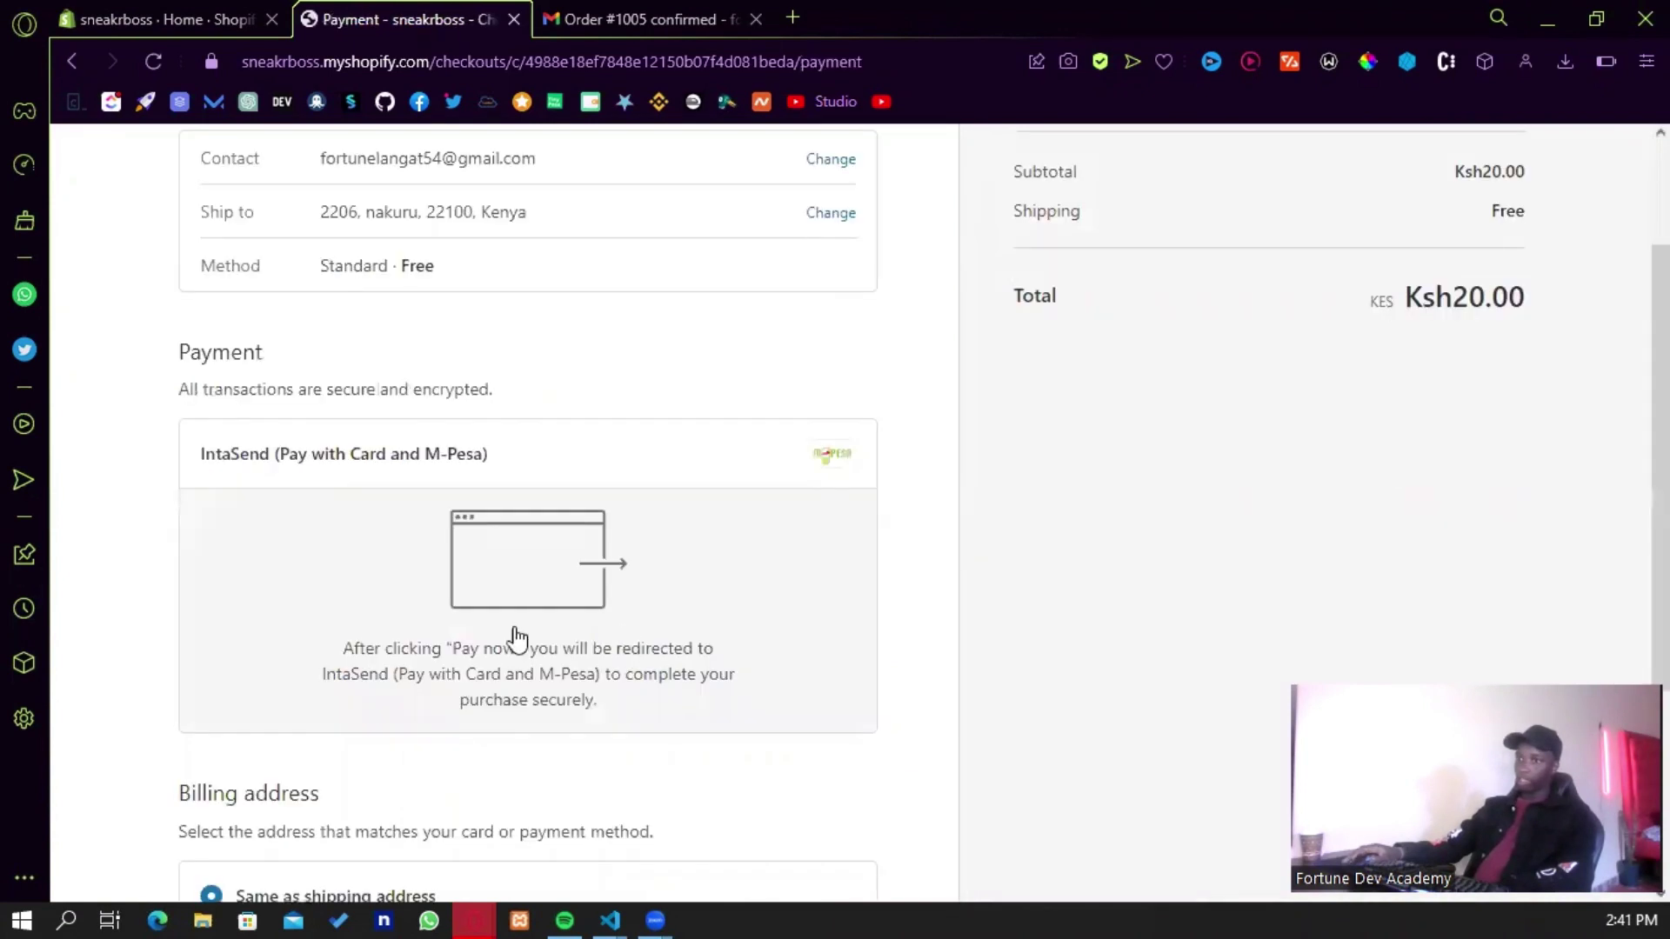
scroll(824, 747, "down", 3)
left_click(822, 745)
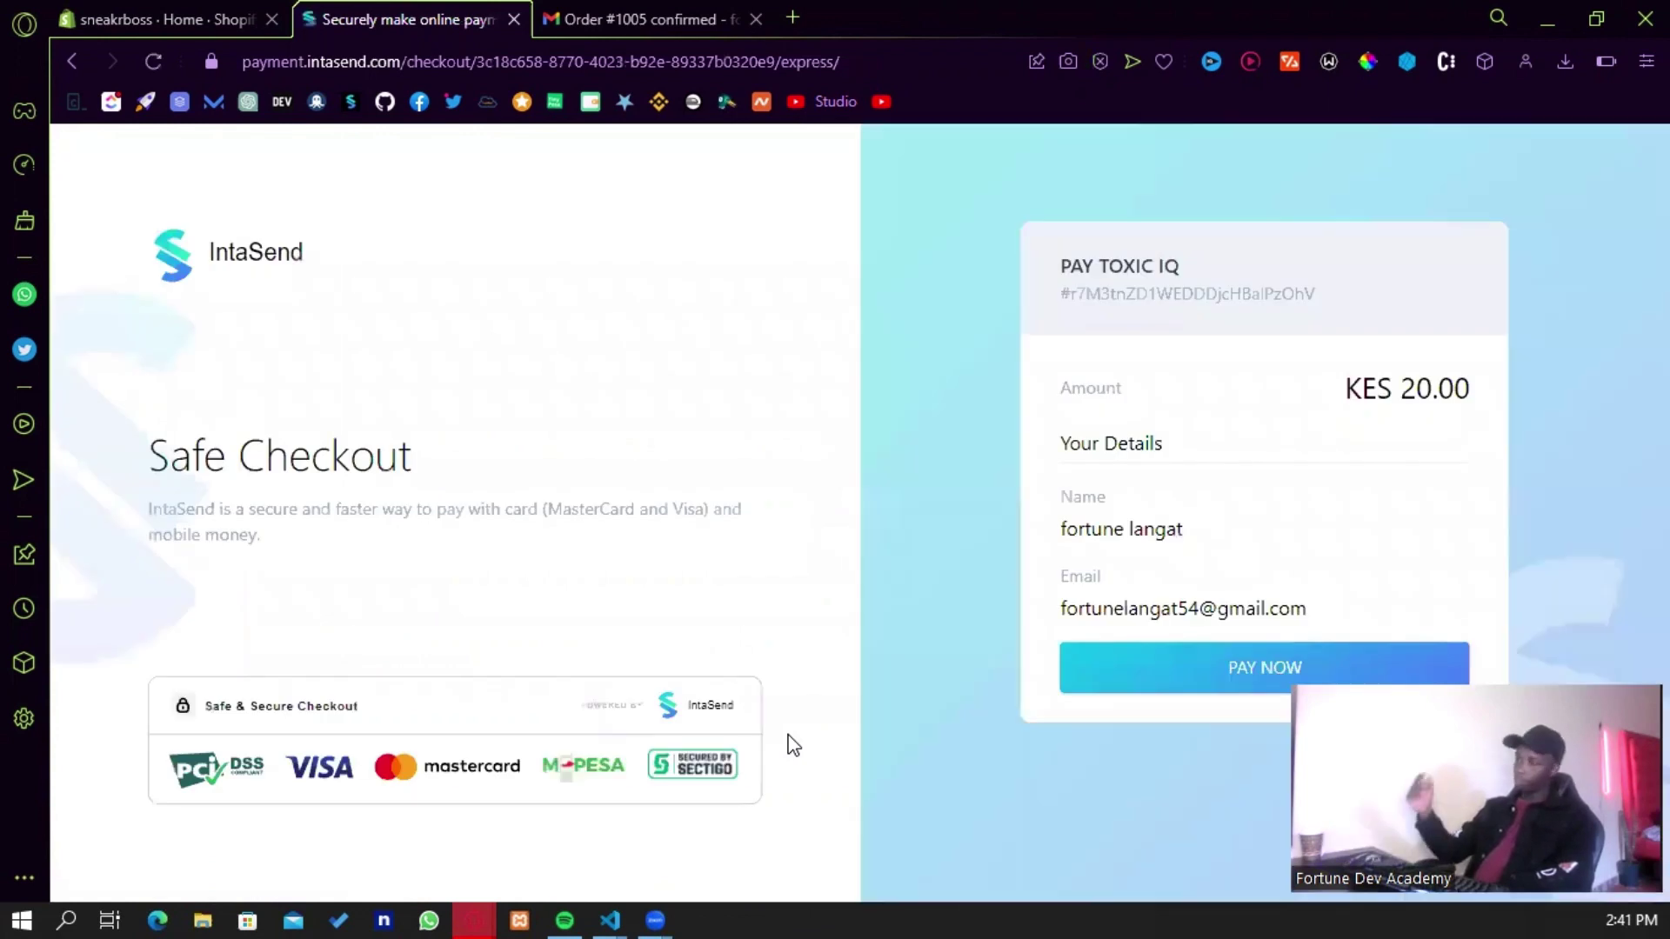
- Start the KES 20.00 payment, view the M-Pesa payment form, then close it
left_click(1188, 670)
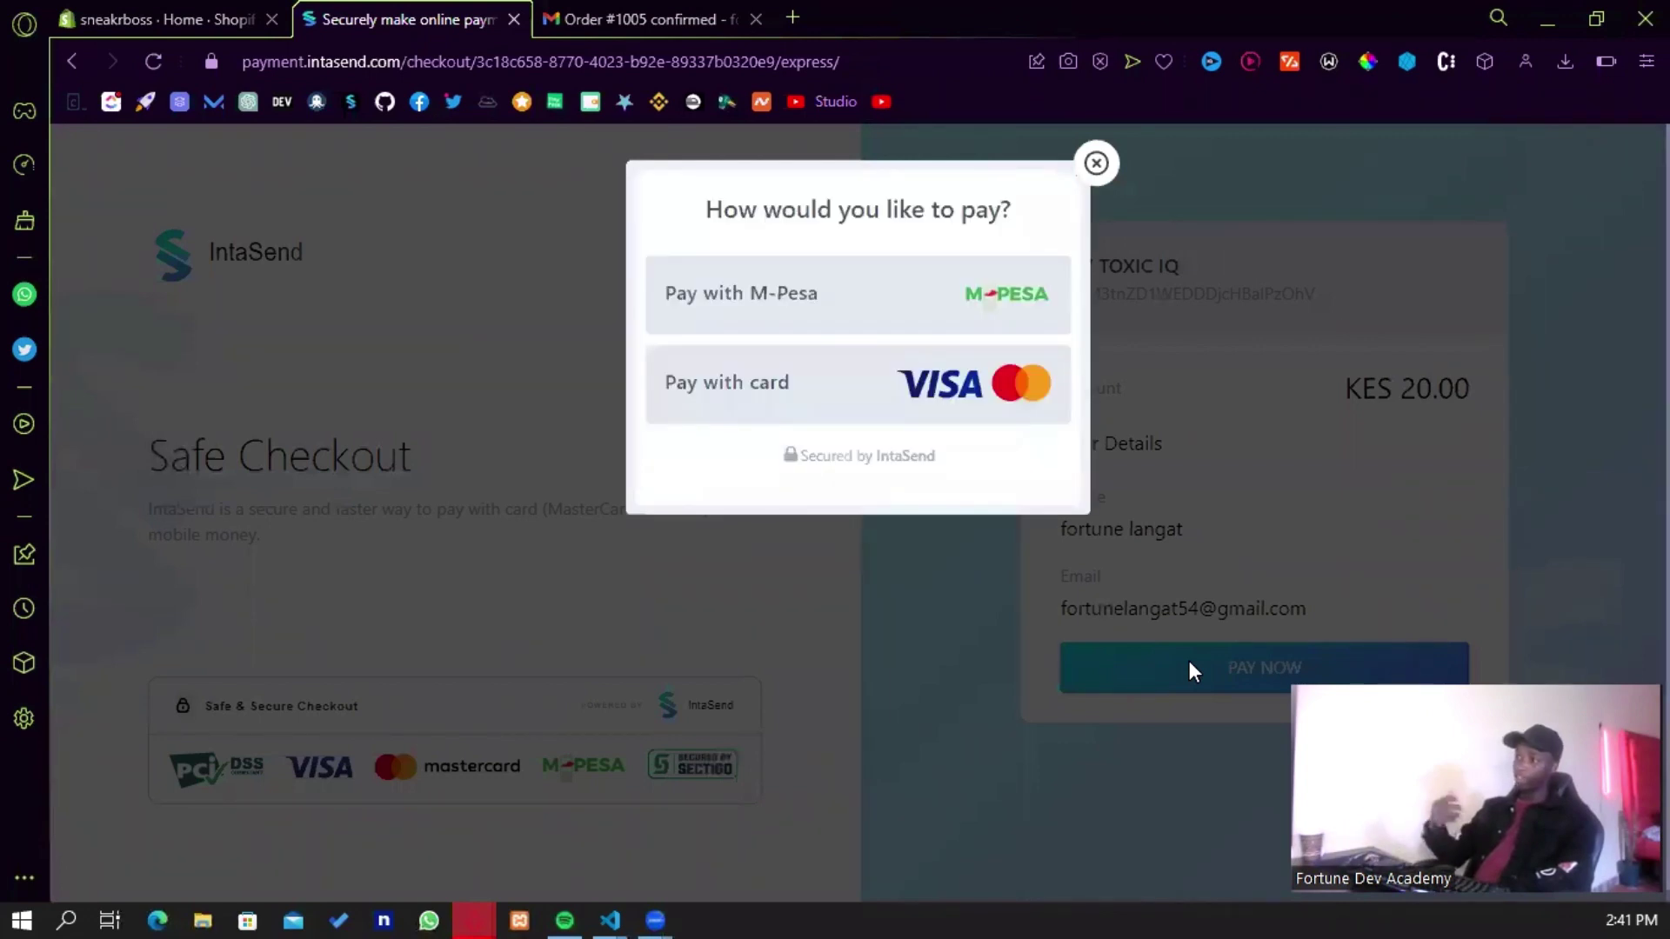
left_click(897, 306)
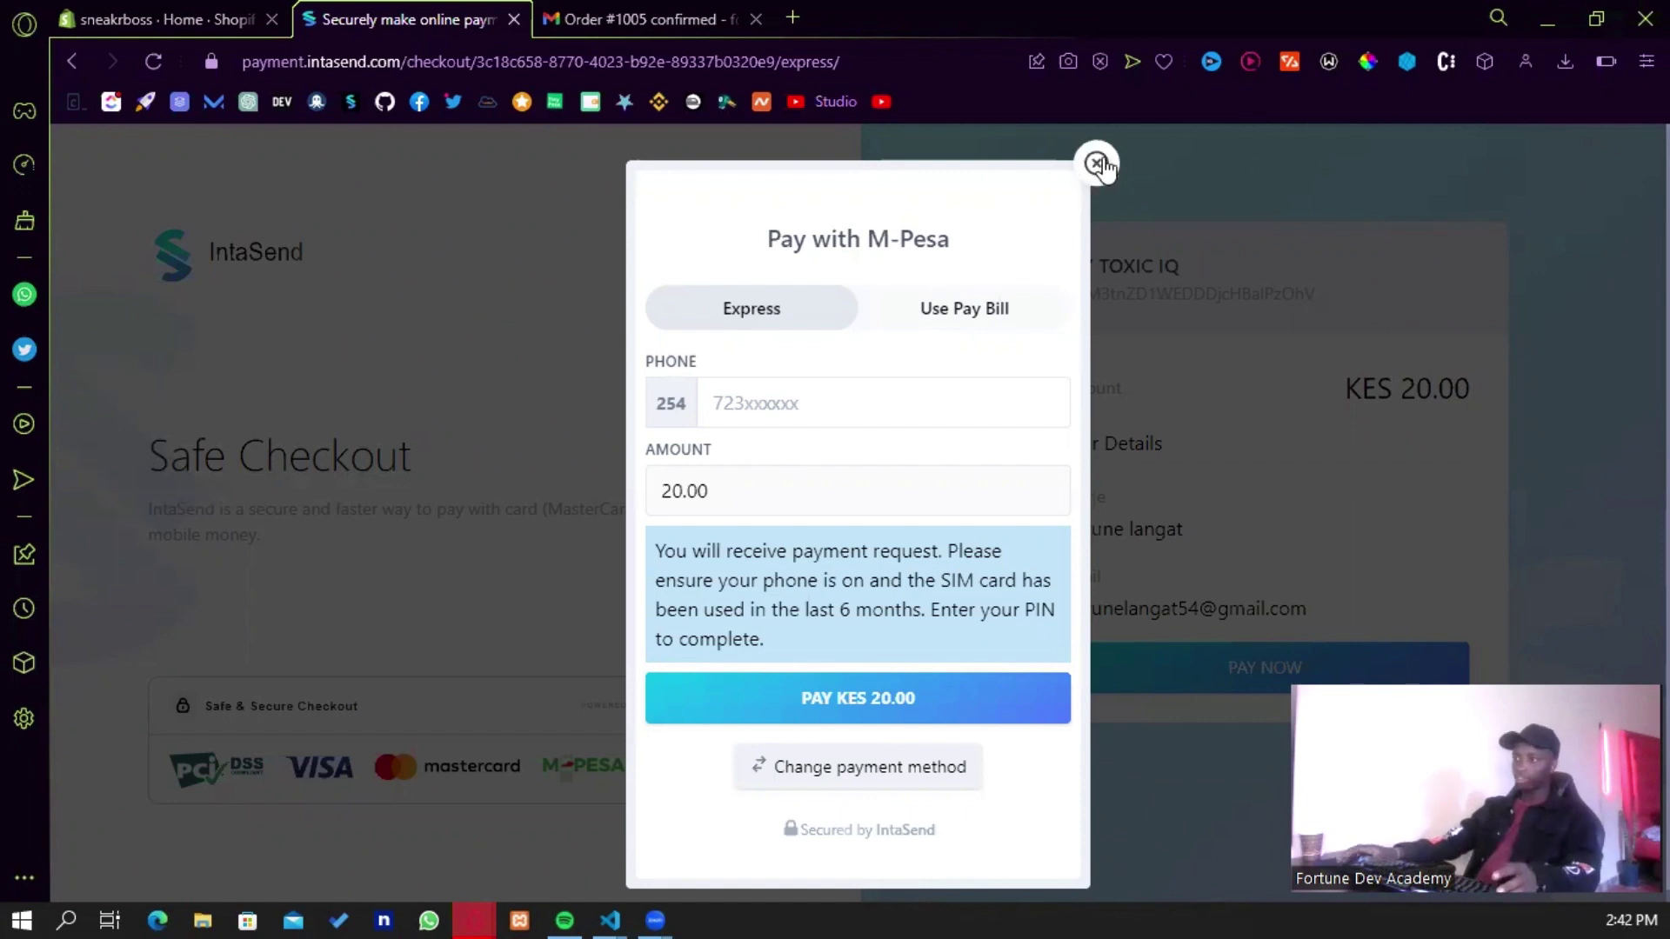
left_click(1097, 164)
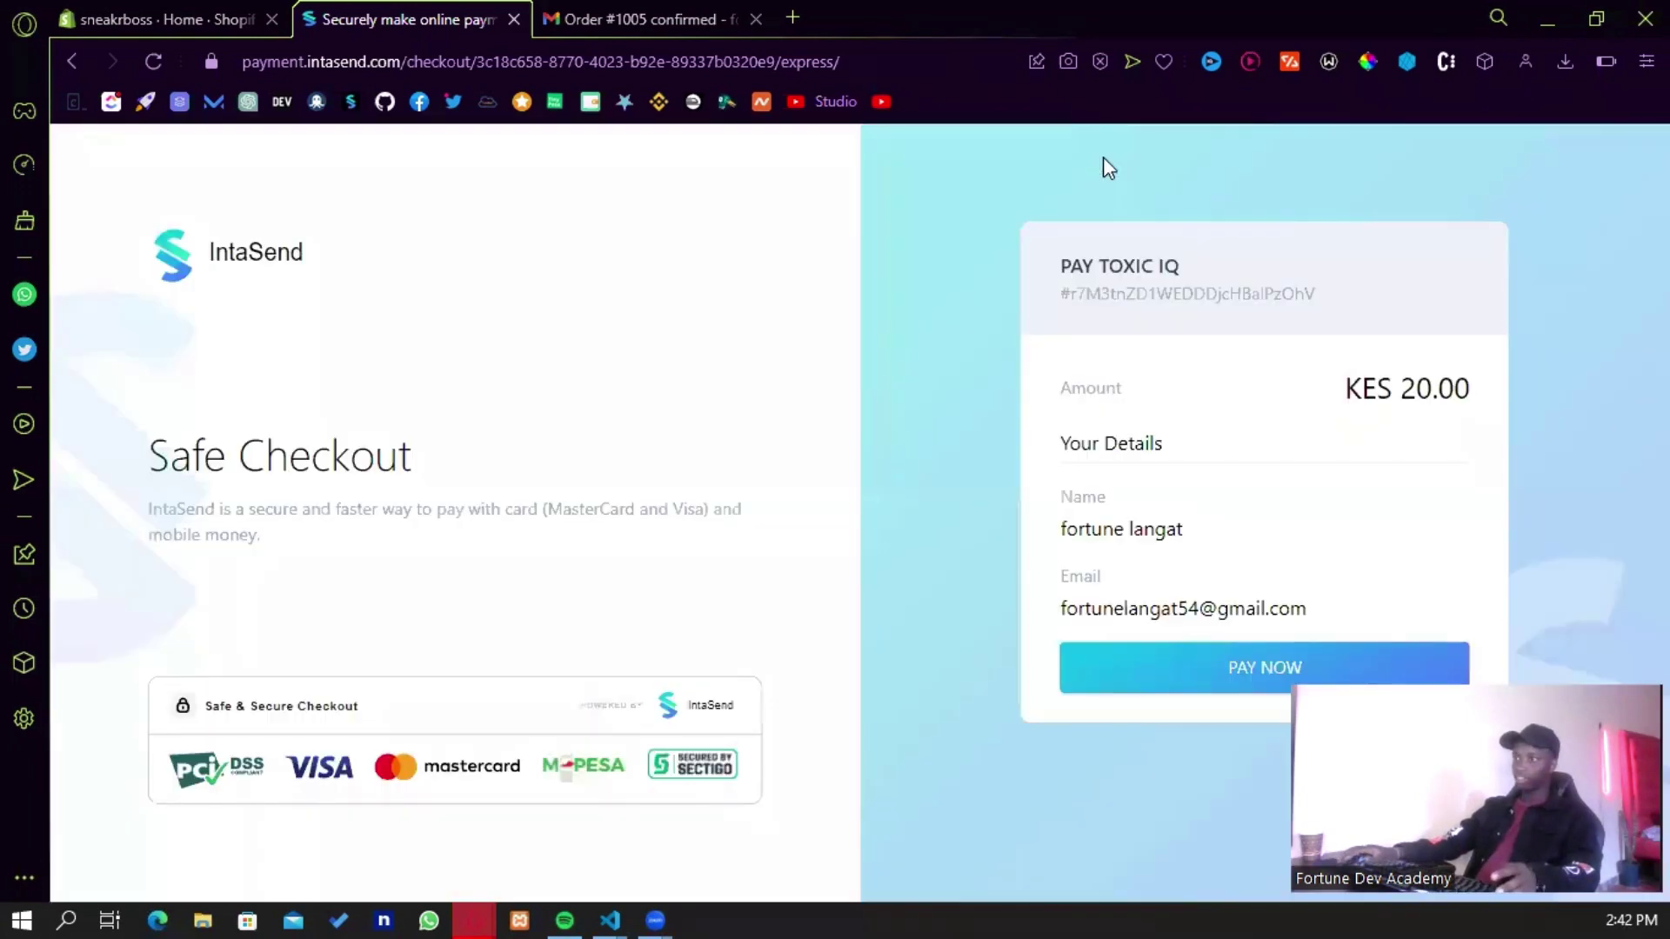
- Go back to the store checkout and resubmit the order to a fresh IntaSend KES 20.00 page
left_click(70, 61)
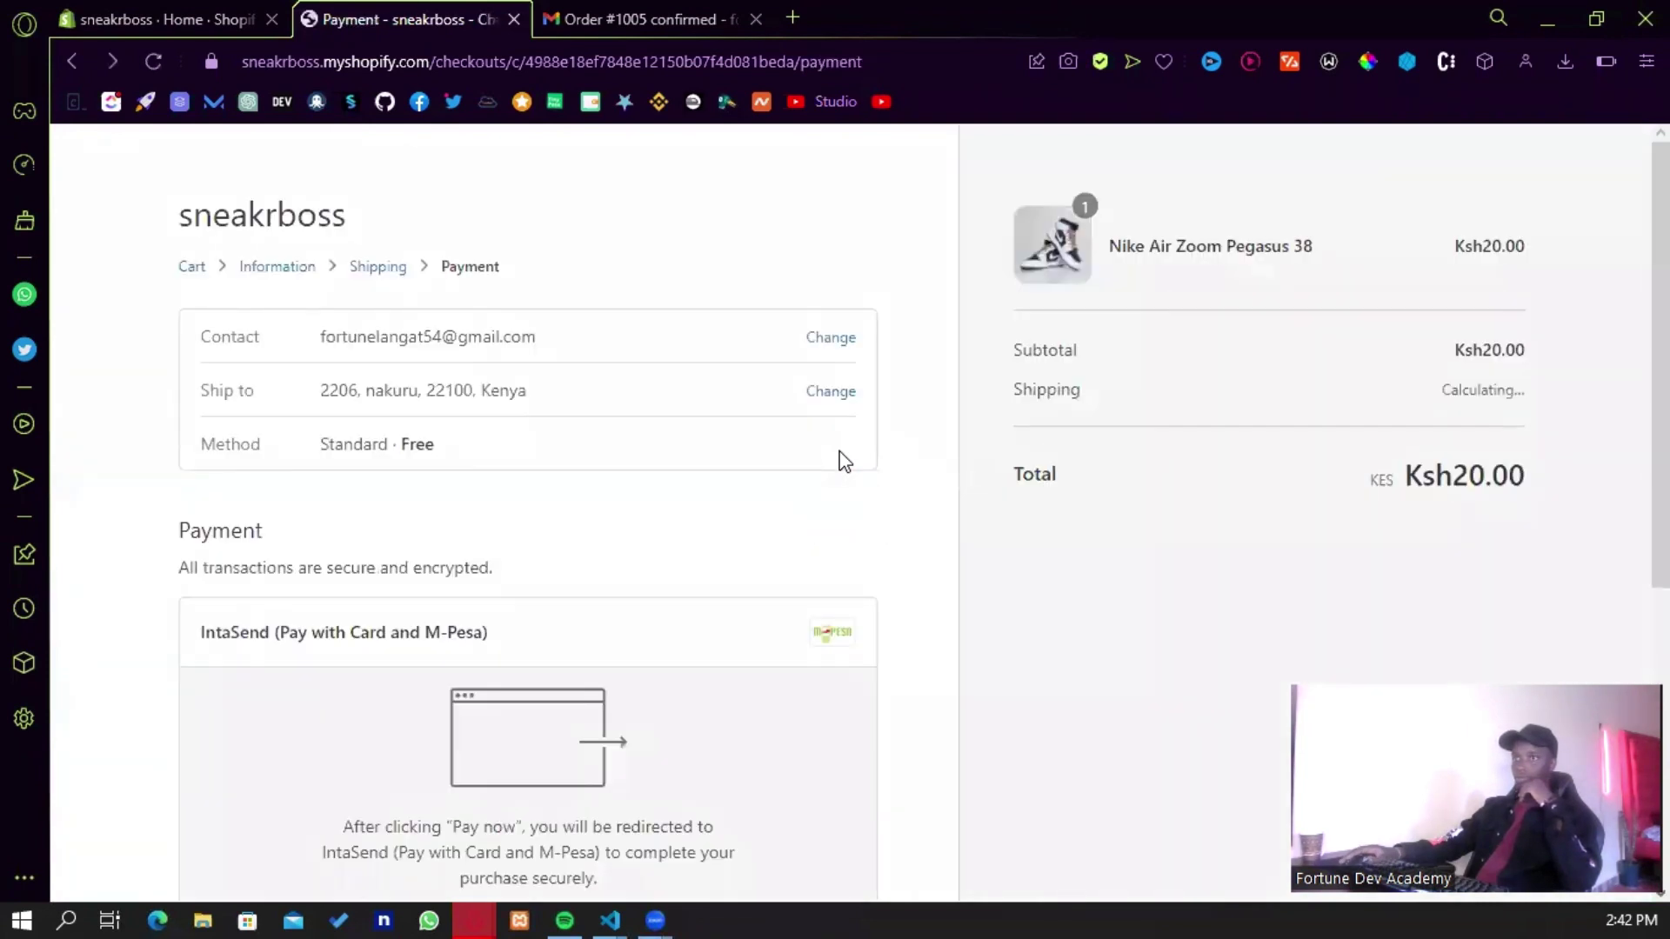
scroll(840, 459, "down", 2)
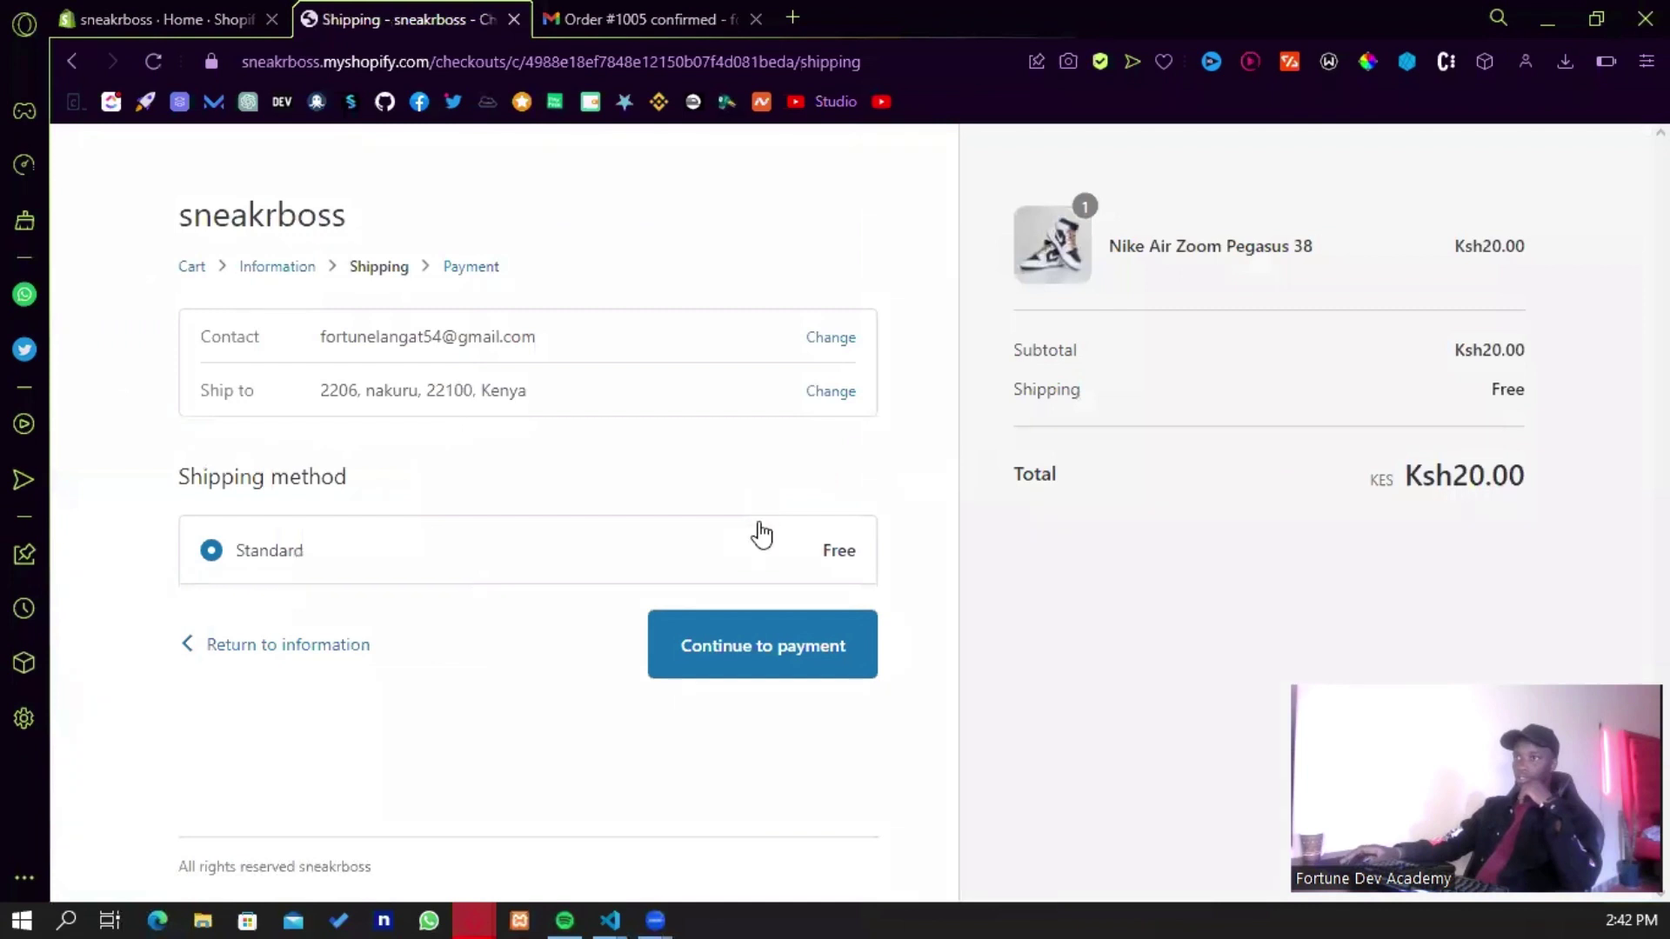
left_click(759, 635)
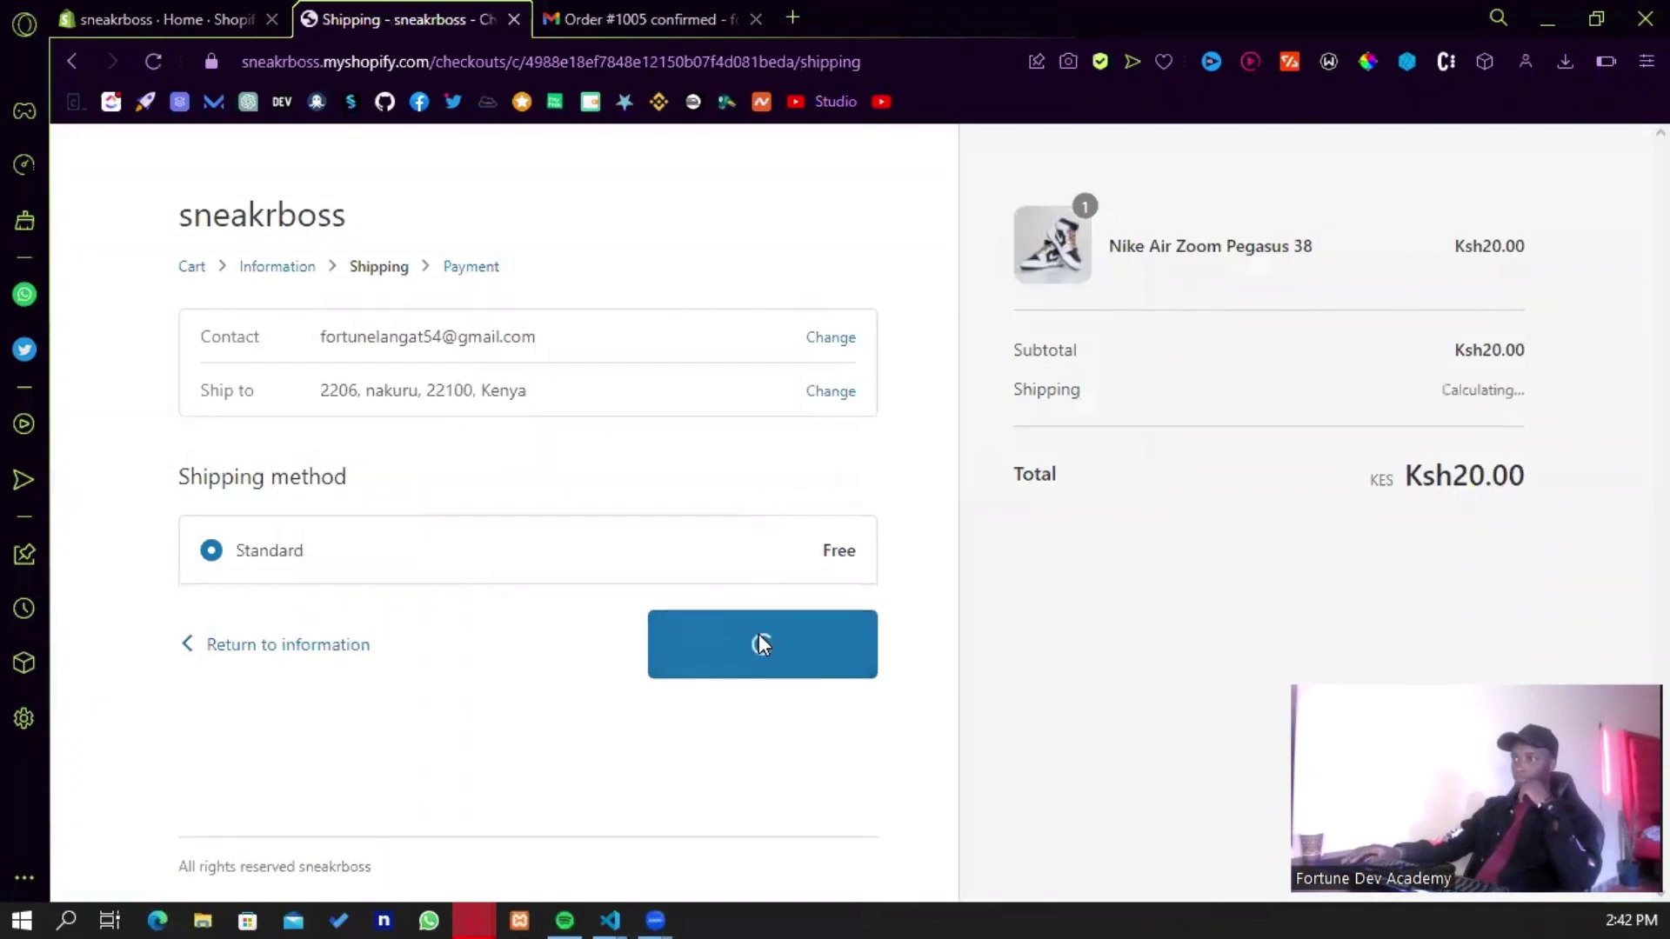
scroll(750, 657, "down", 5)
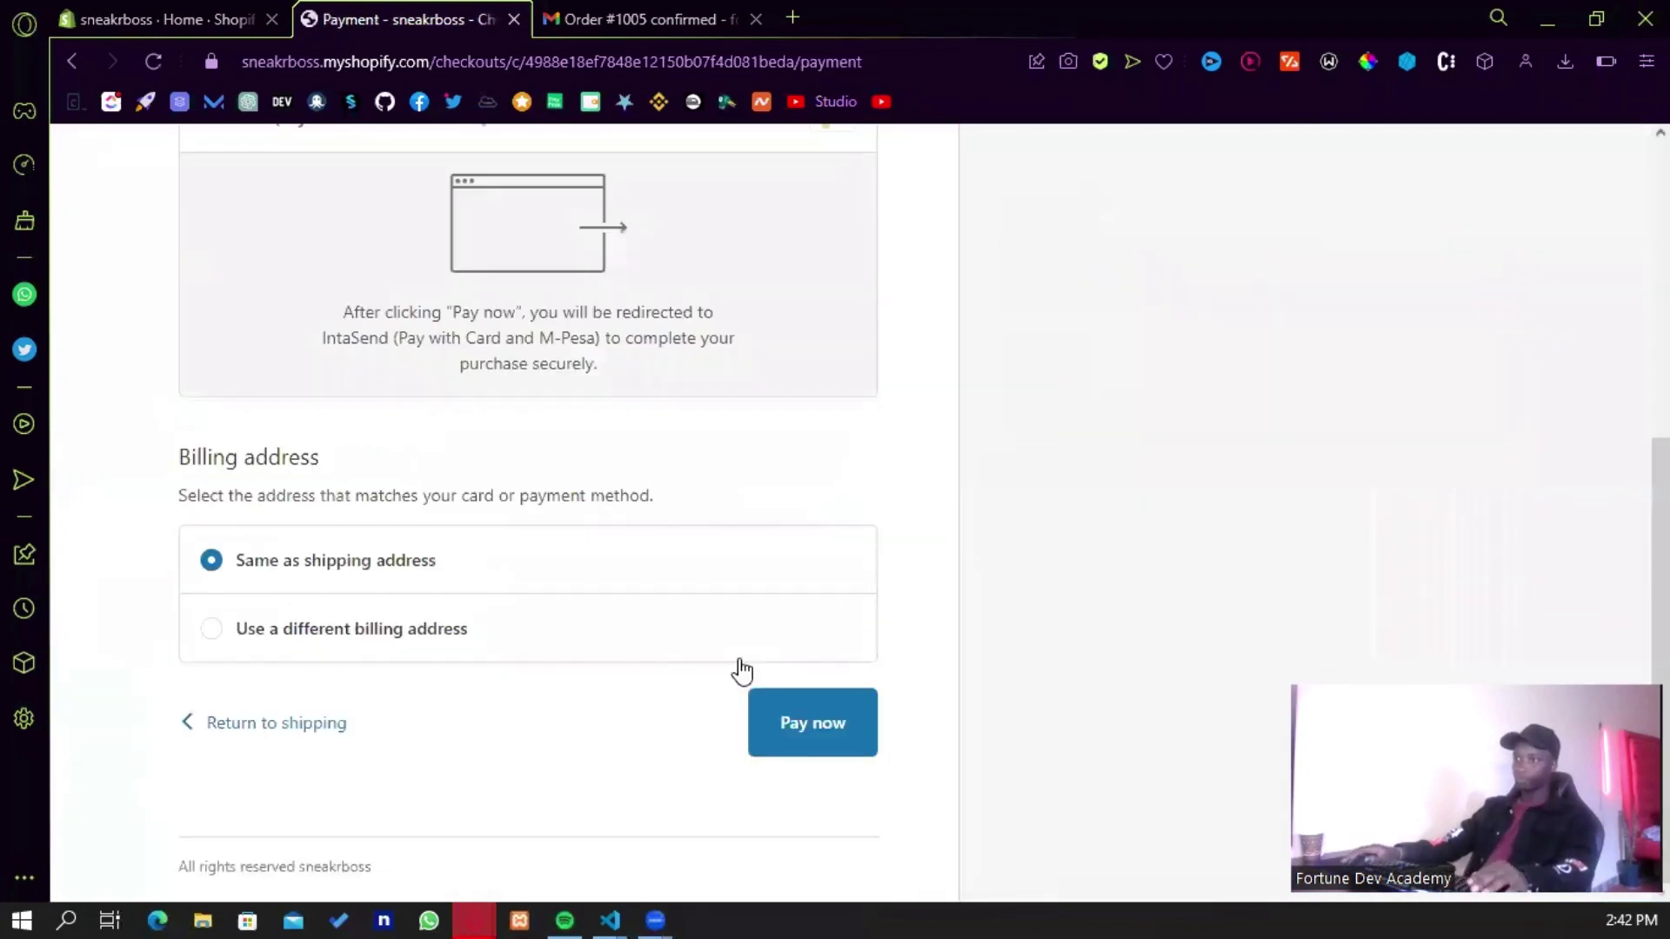
left_click(829, 720)
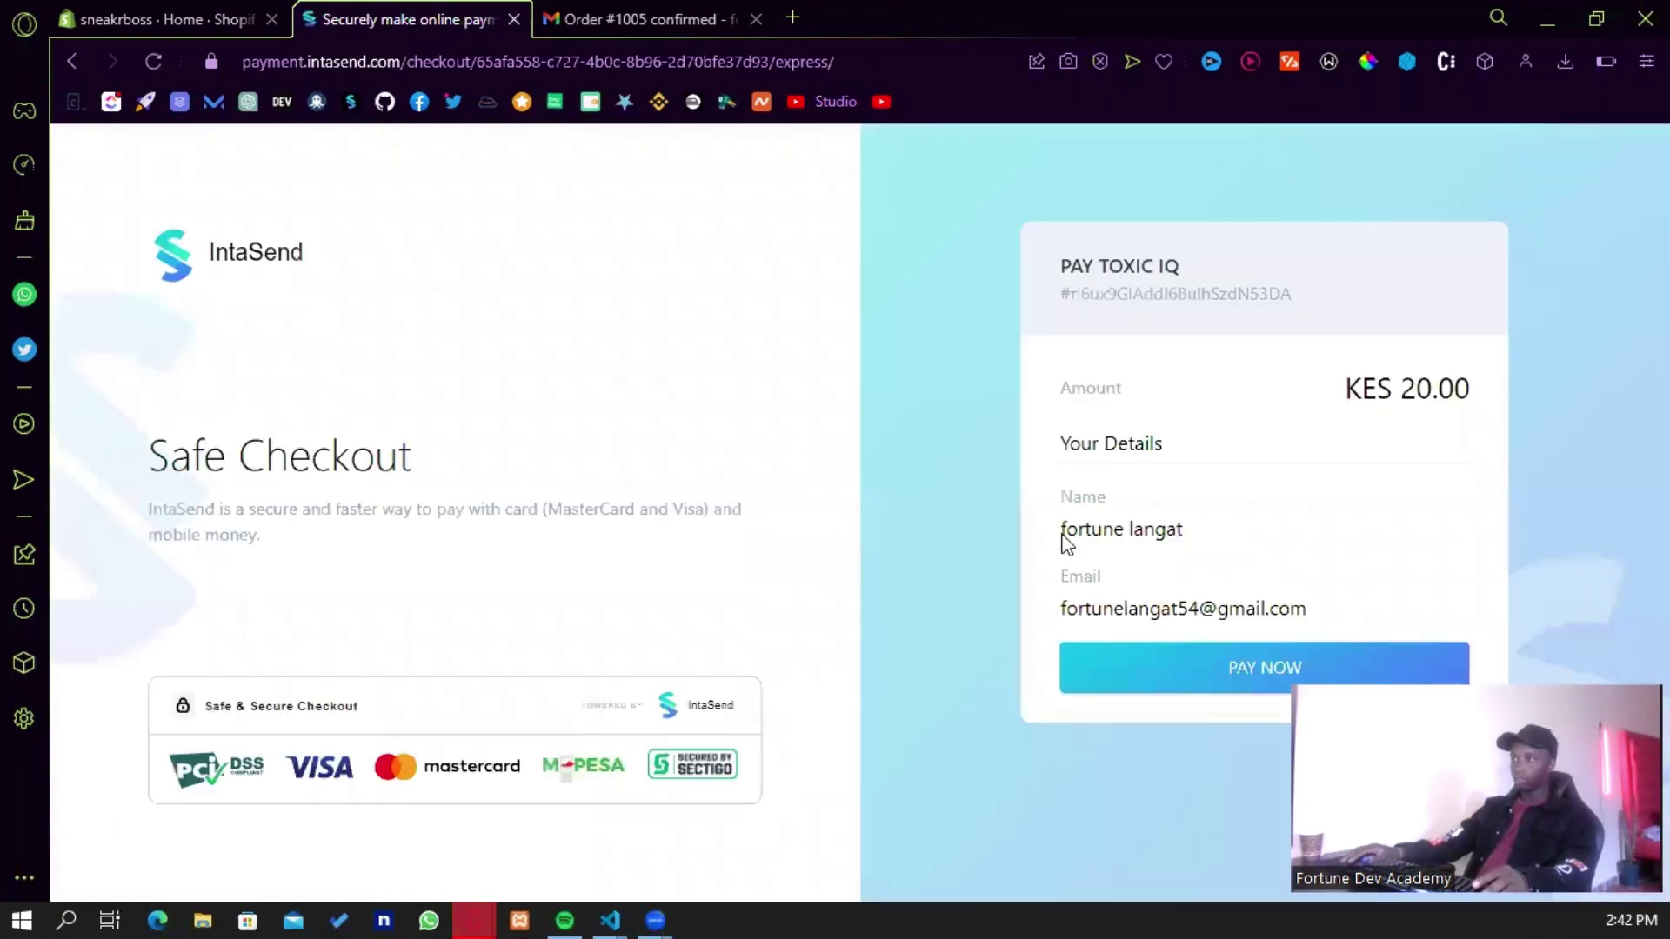
- Pay the KES 20.00 by card, filling the card form and billing country, and submit
left_click(1163, 672)
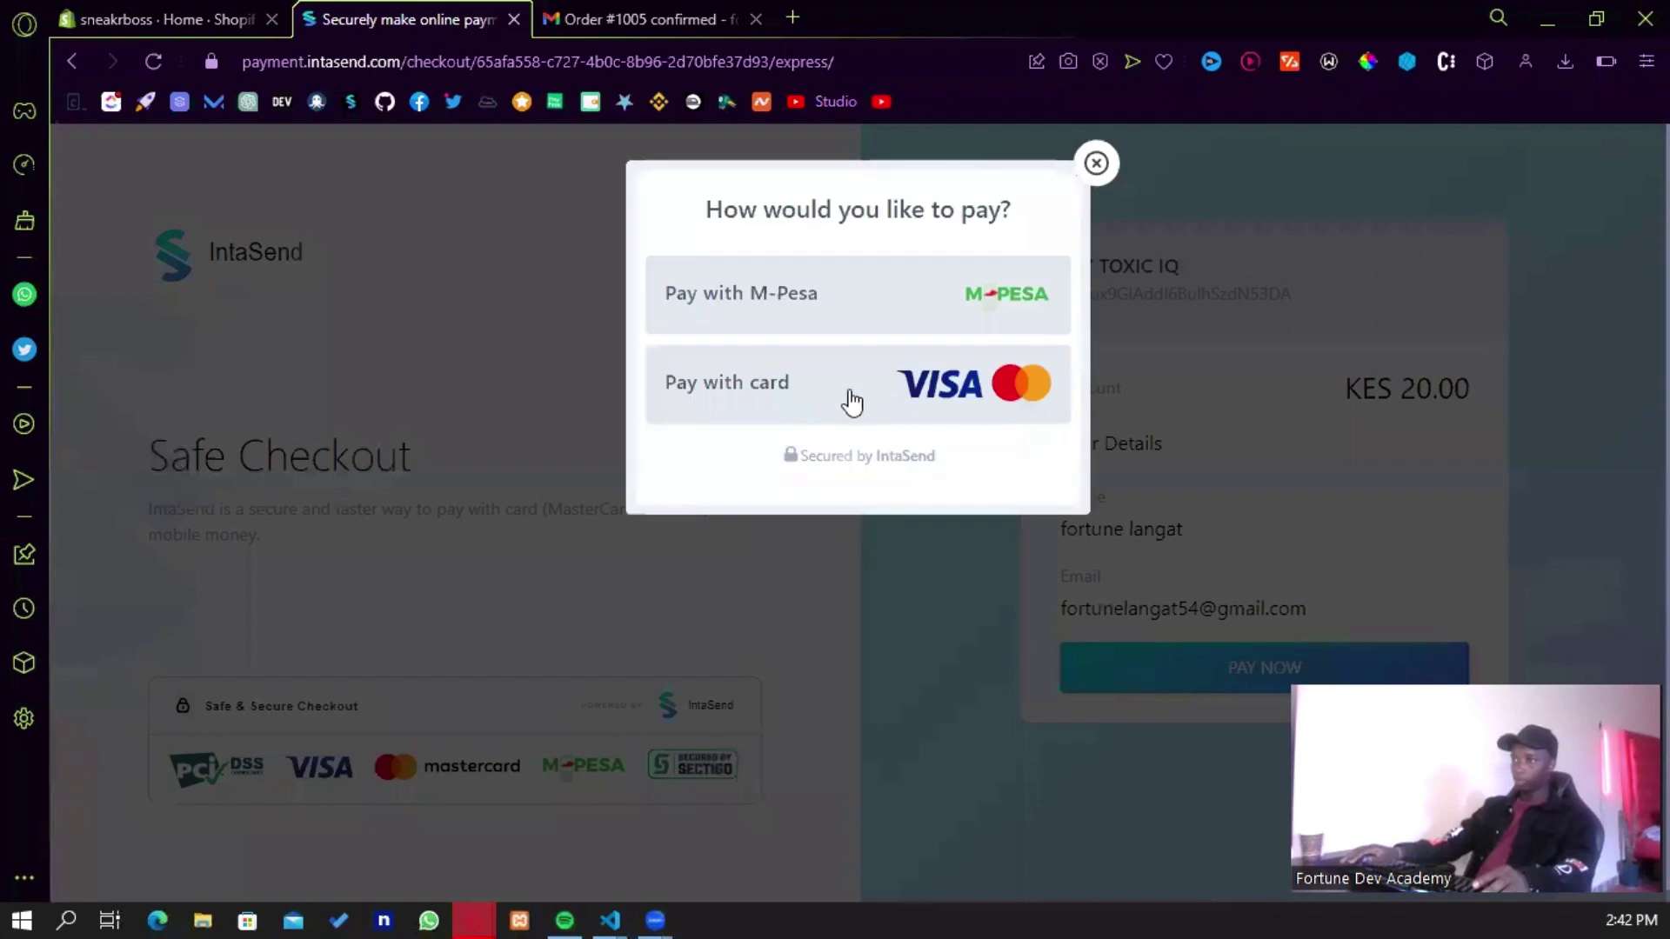
left_click(852, 401)
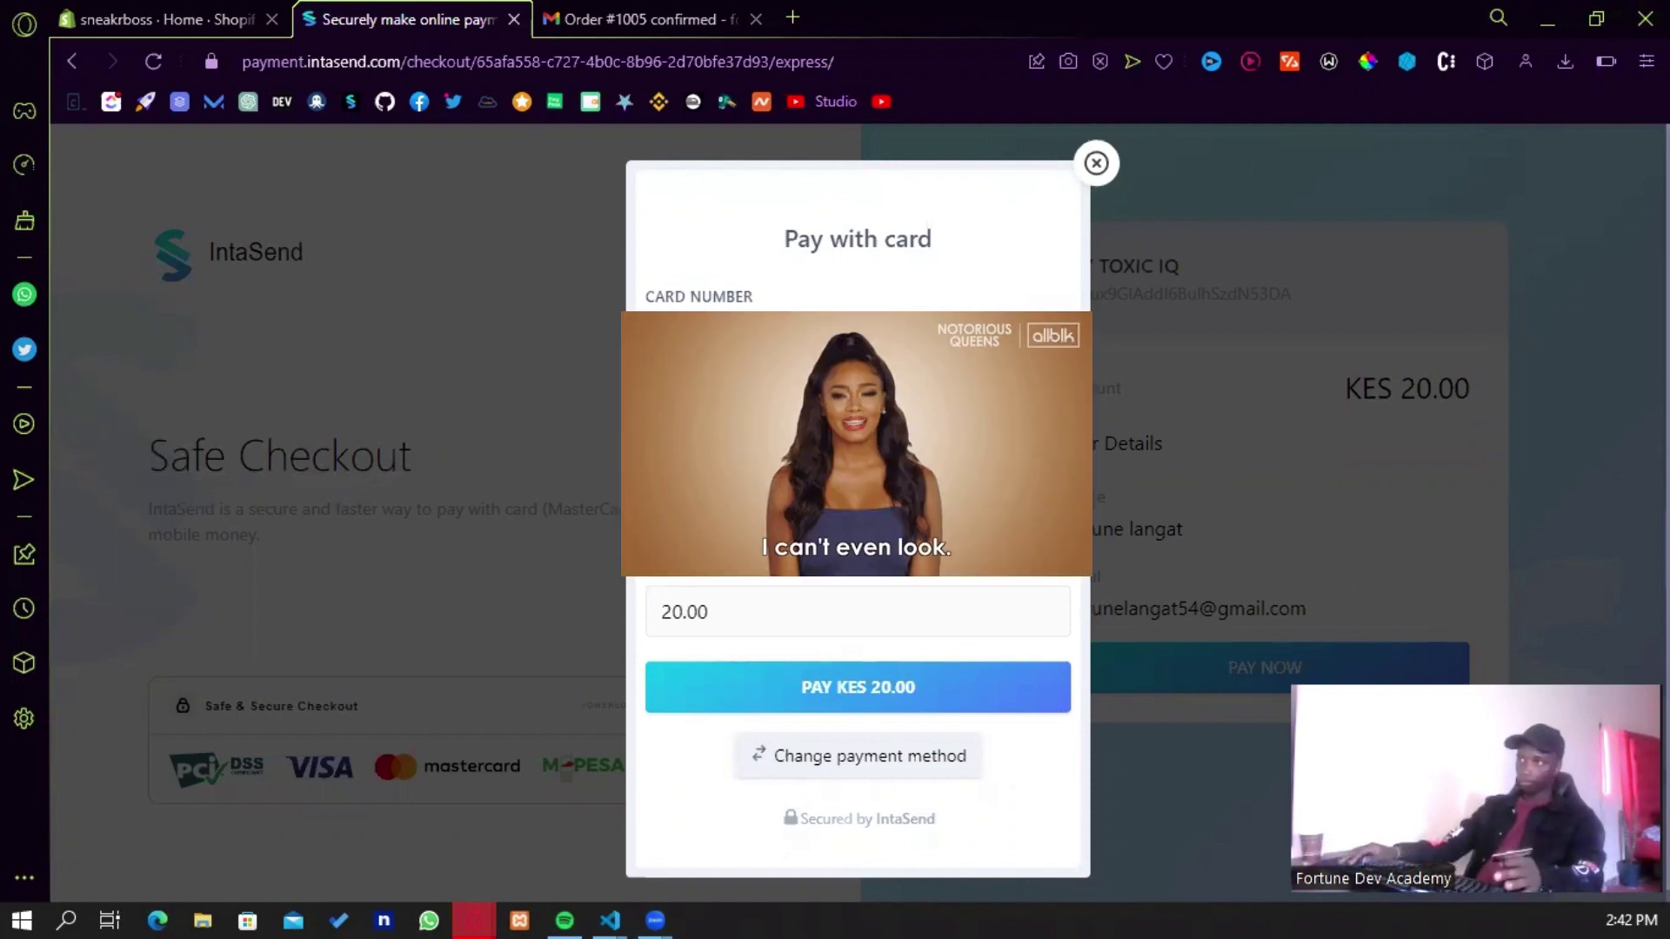
left_click(848, 518)
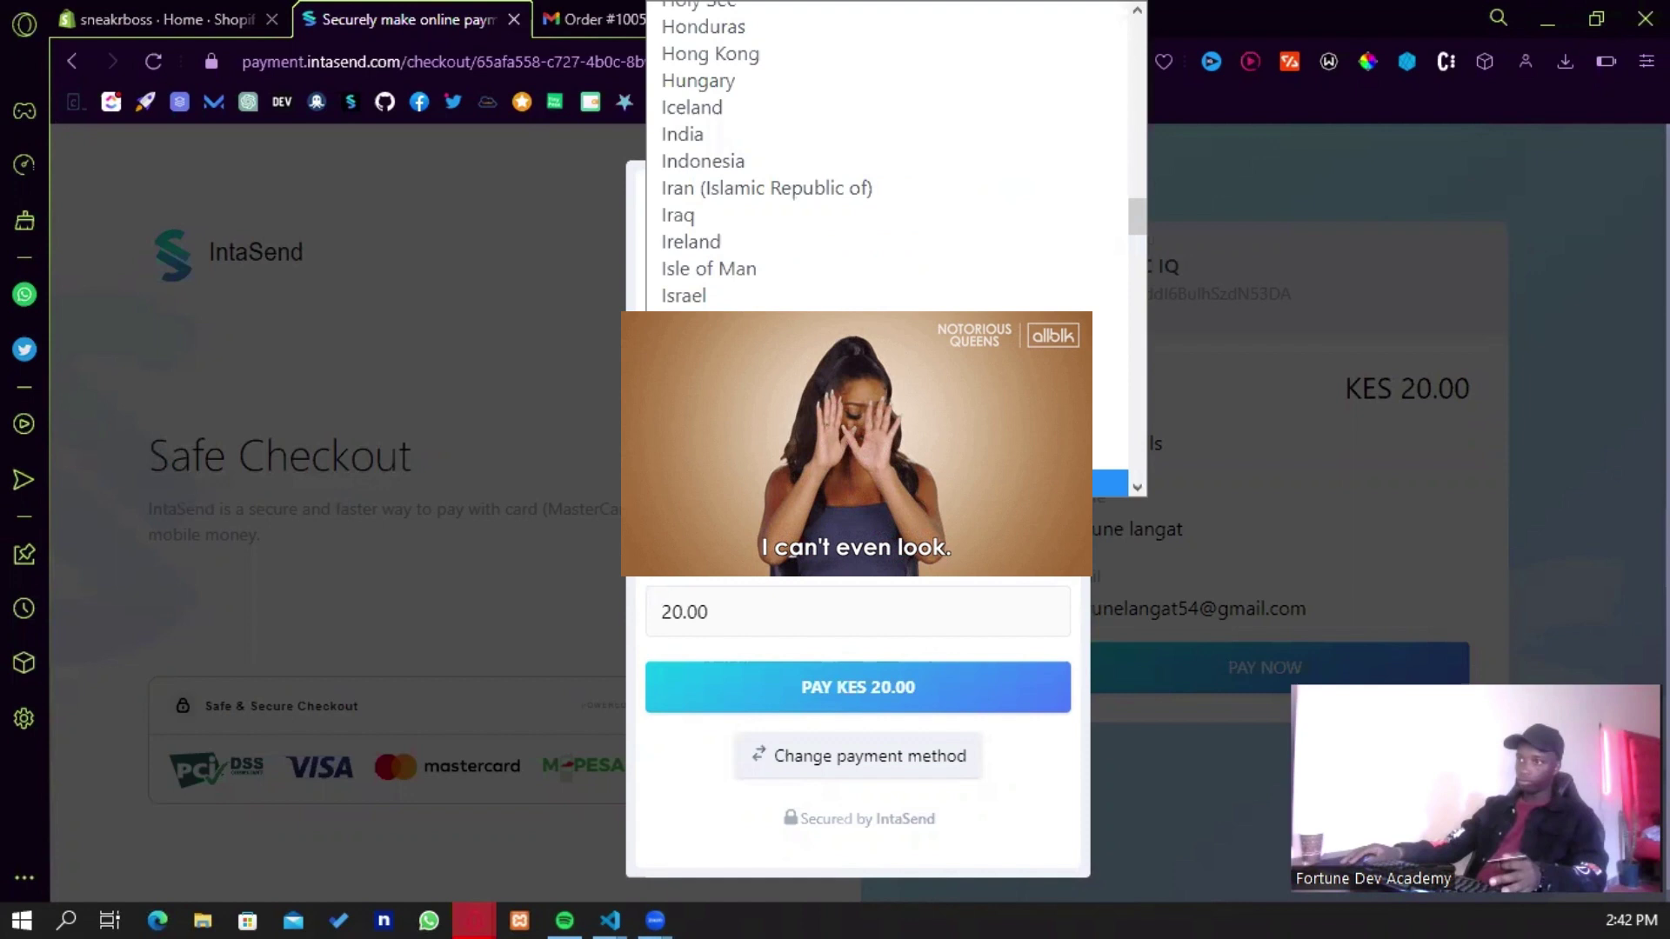
key("Return")
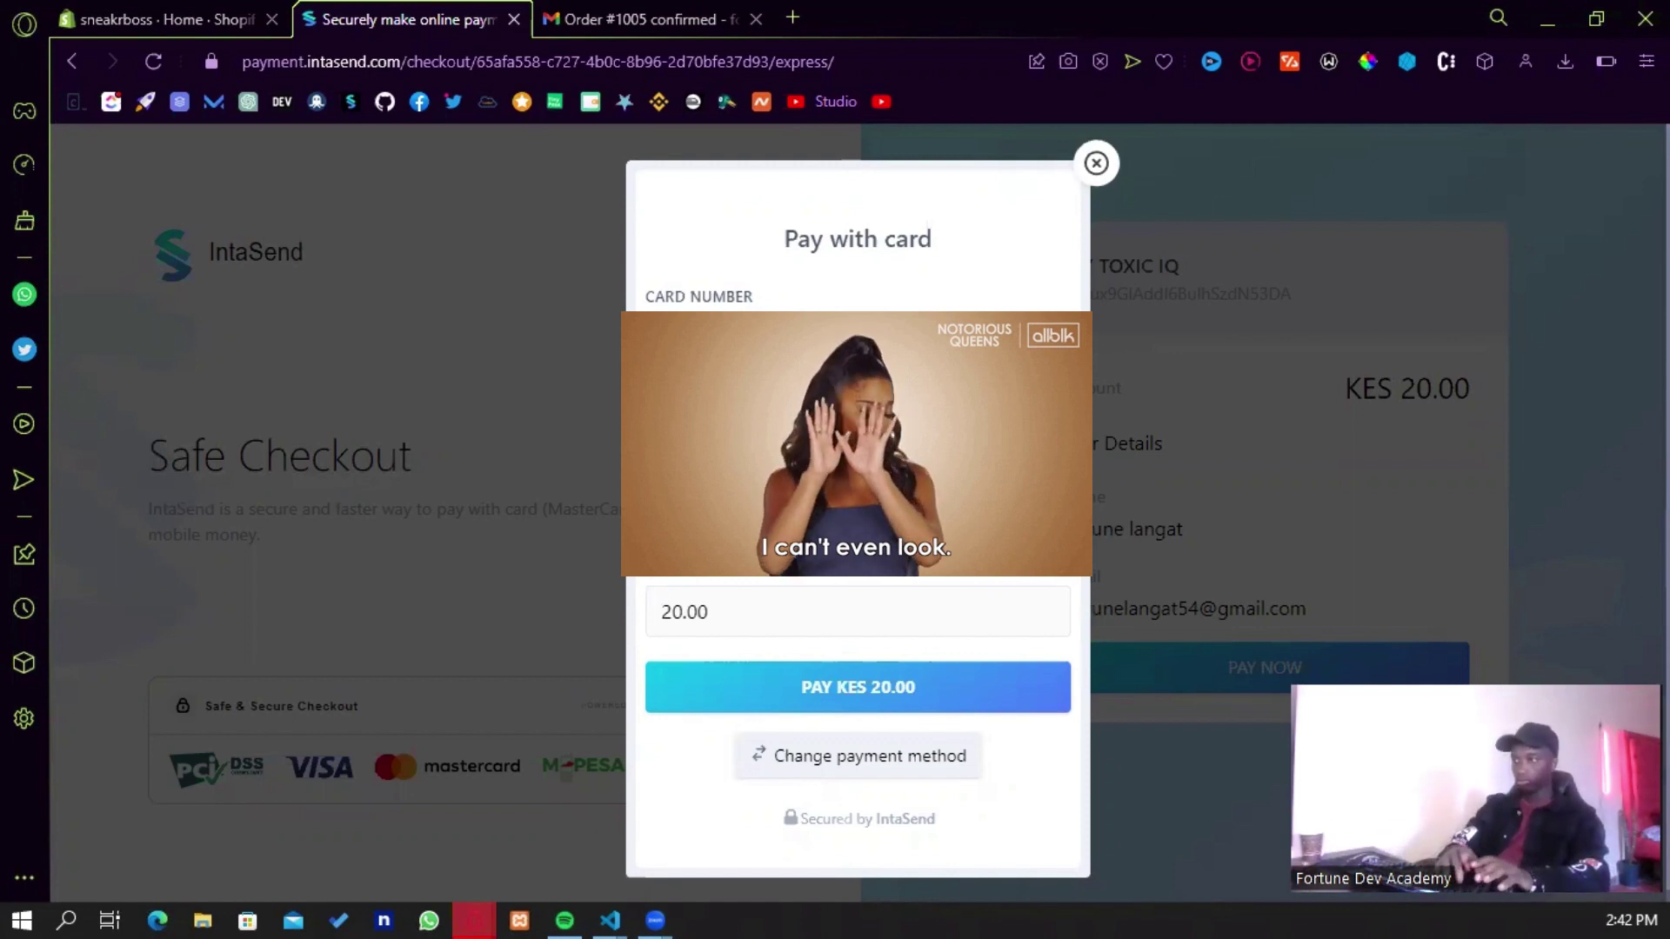
left_click(897, 687)
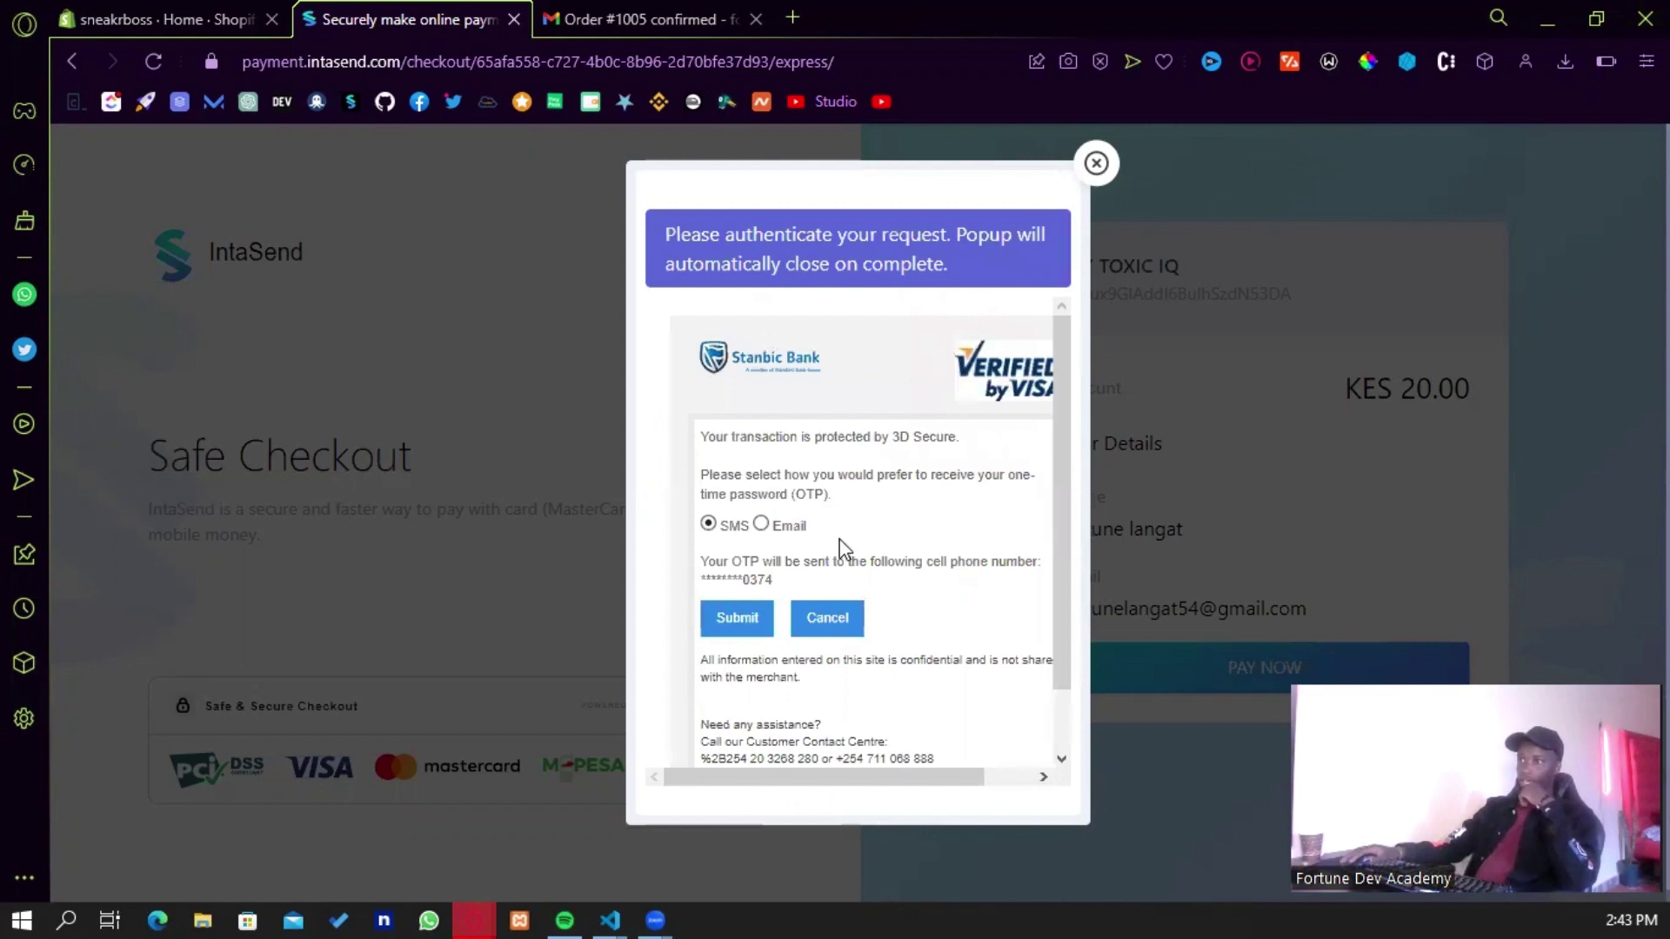
- Request the bank's OTP by email and refresh Gmail's Primary inbox to receive it
left_click(761, 525)
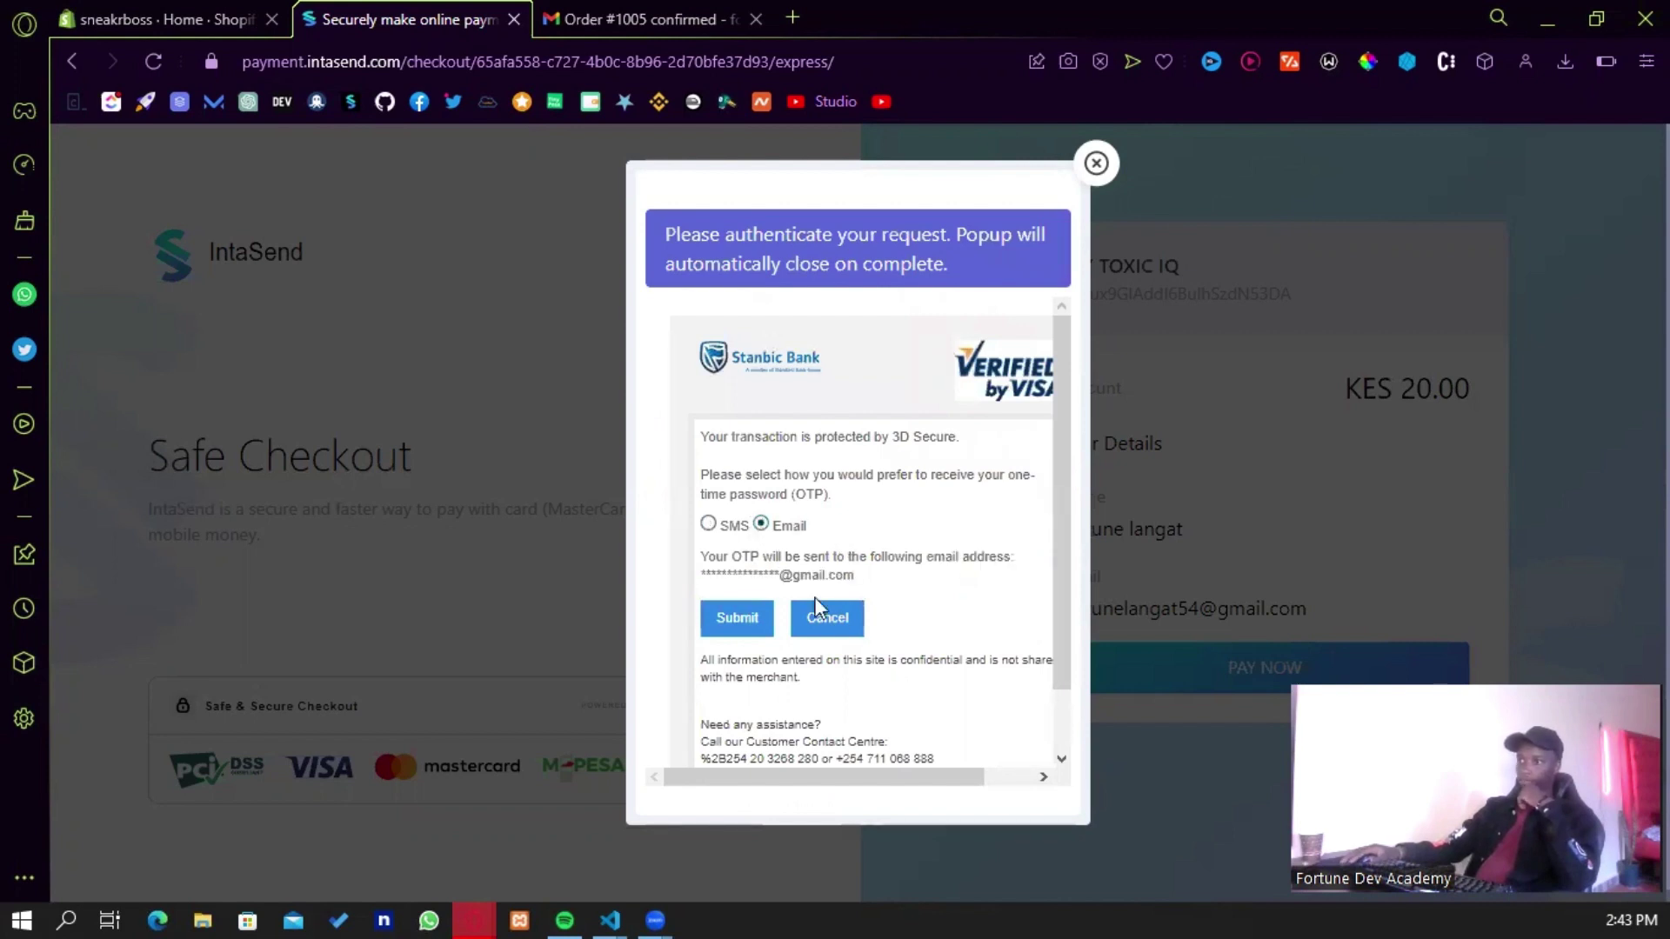
left_click(750, 633)
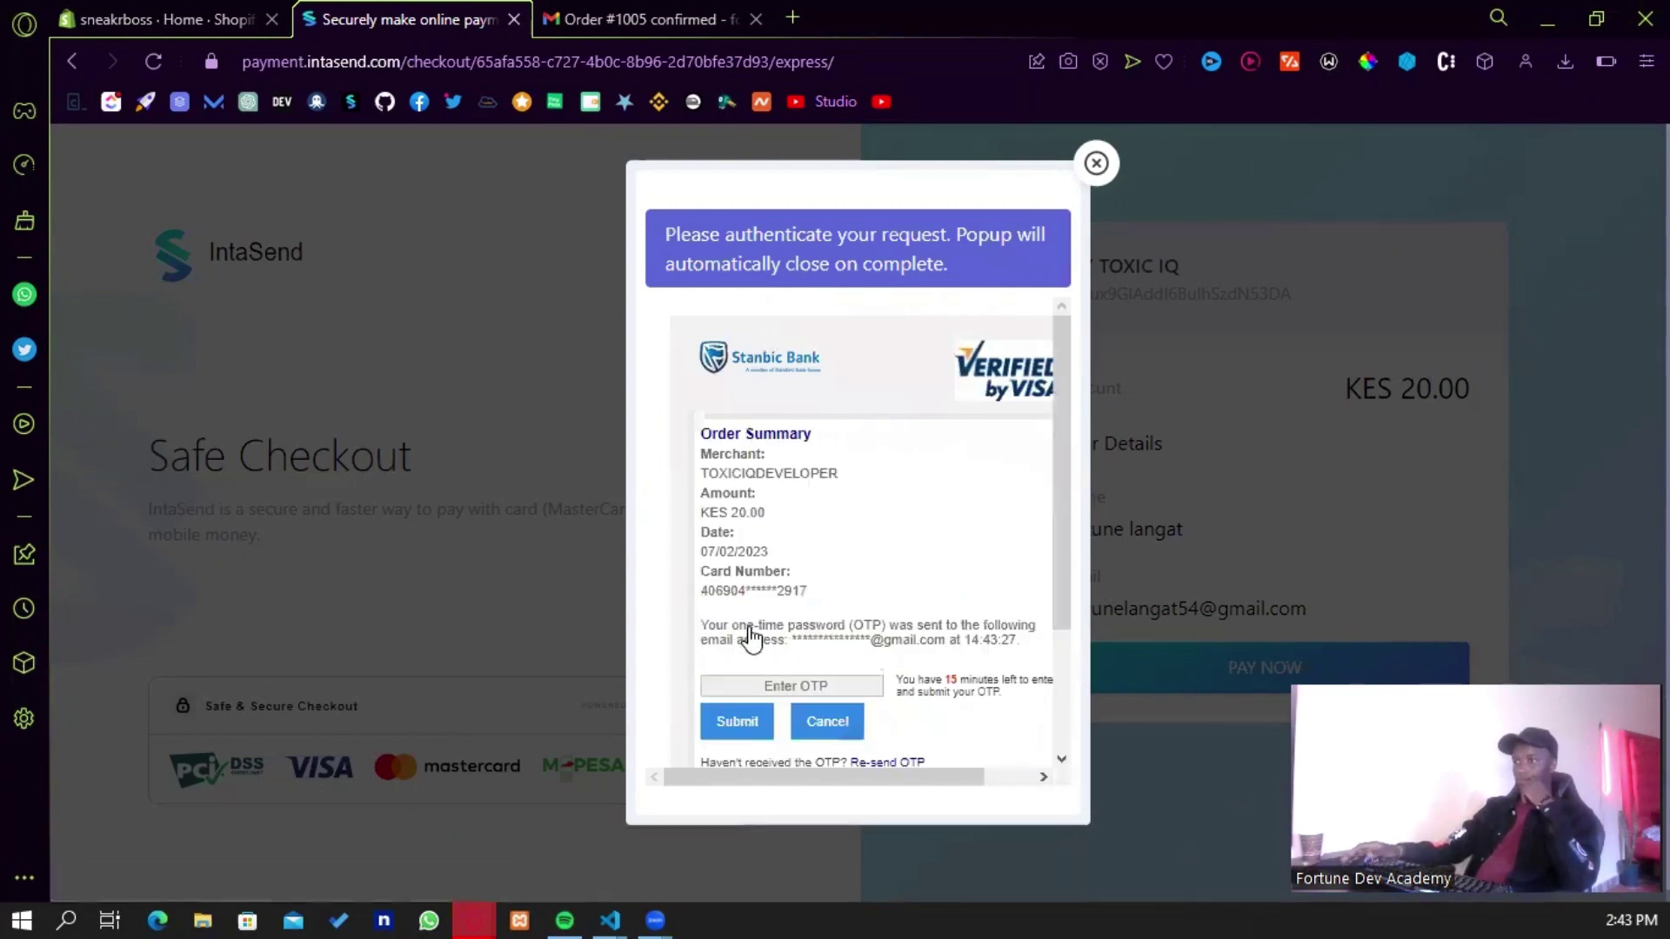
left_click(686, 13)
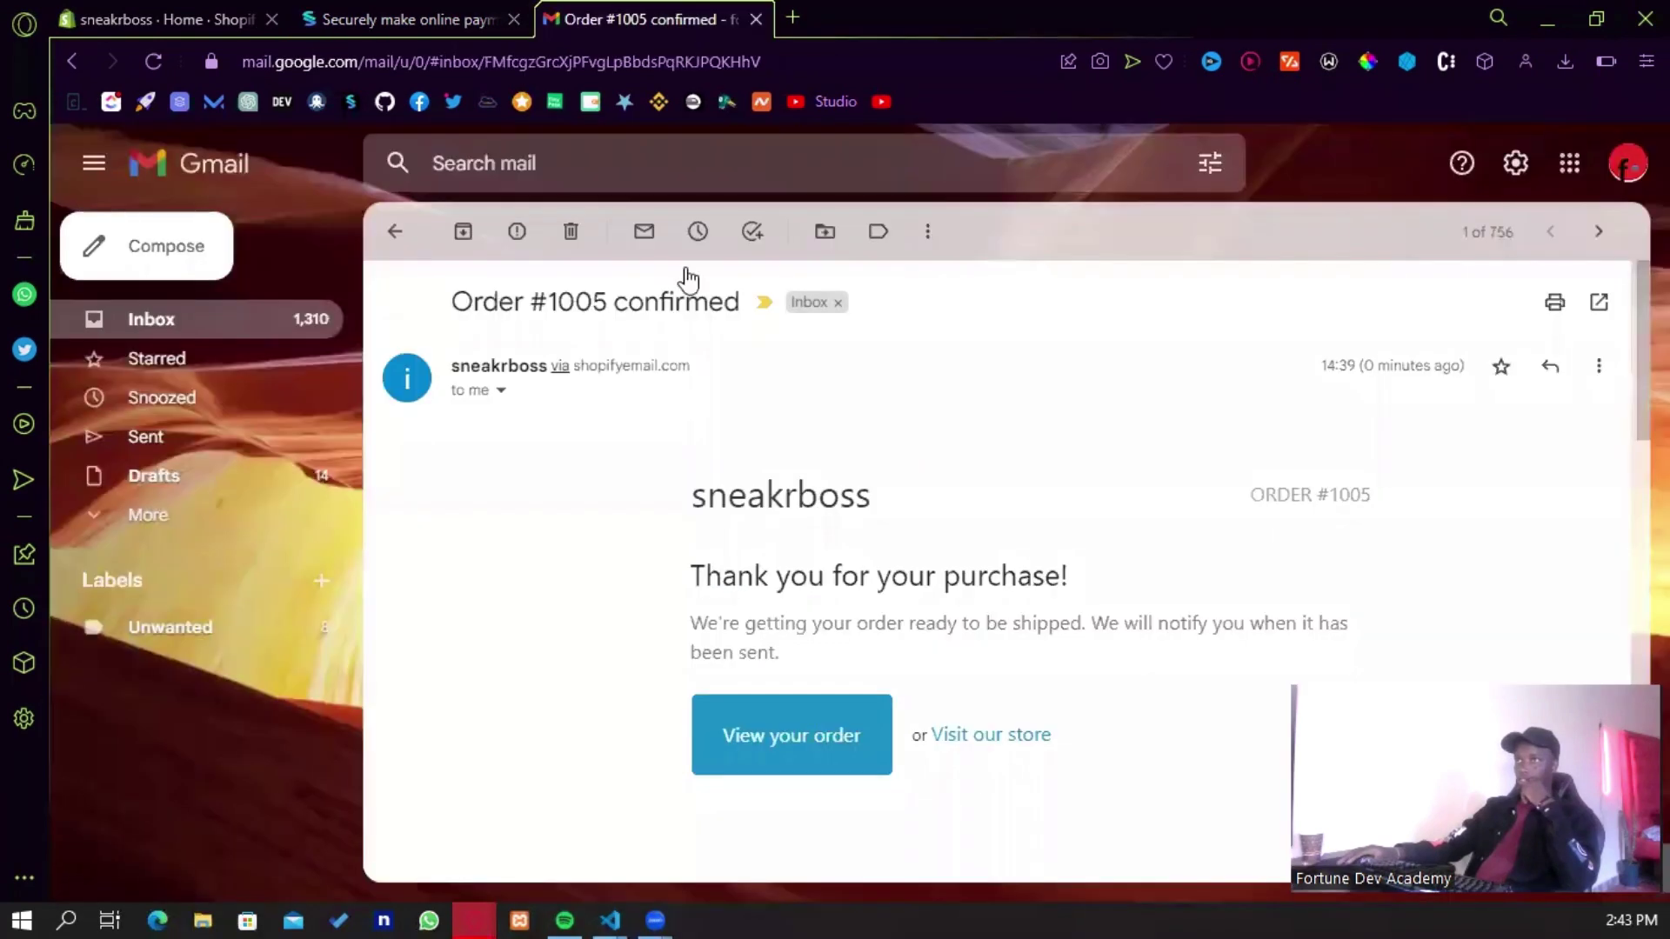
left_click(395, 231)
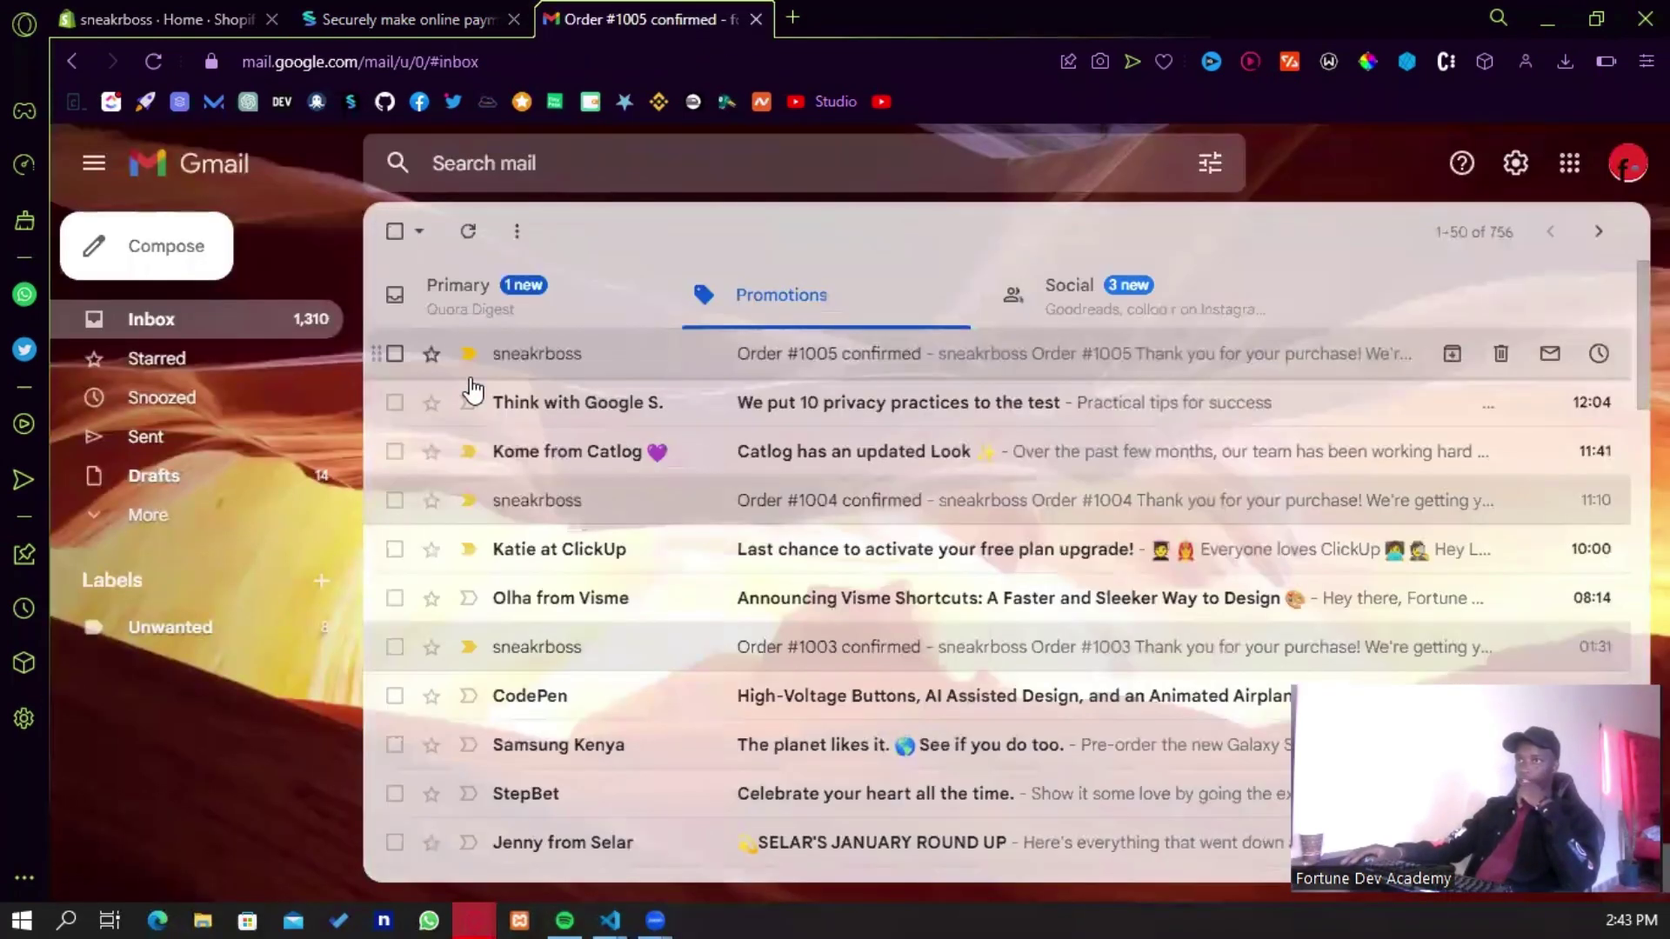
left_click(497, 300)
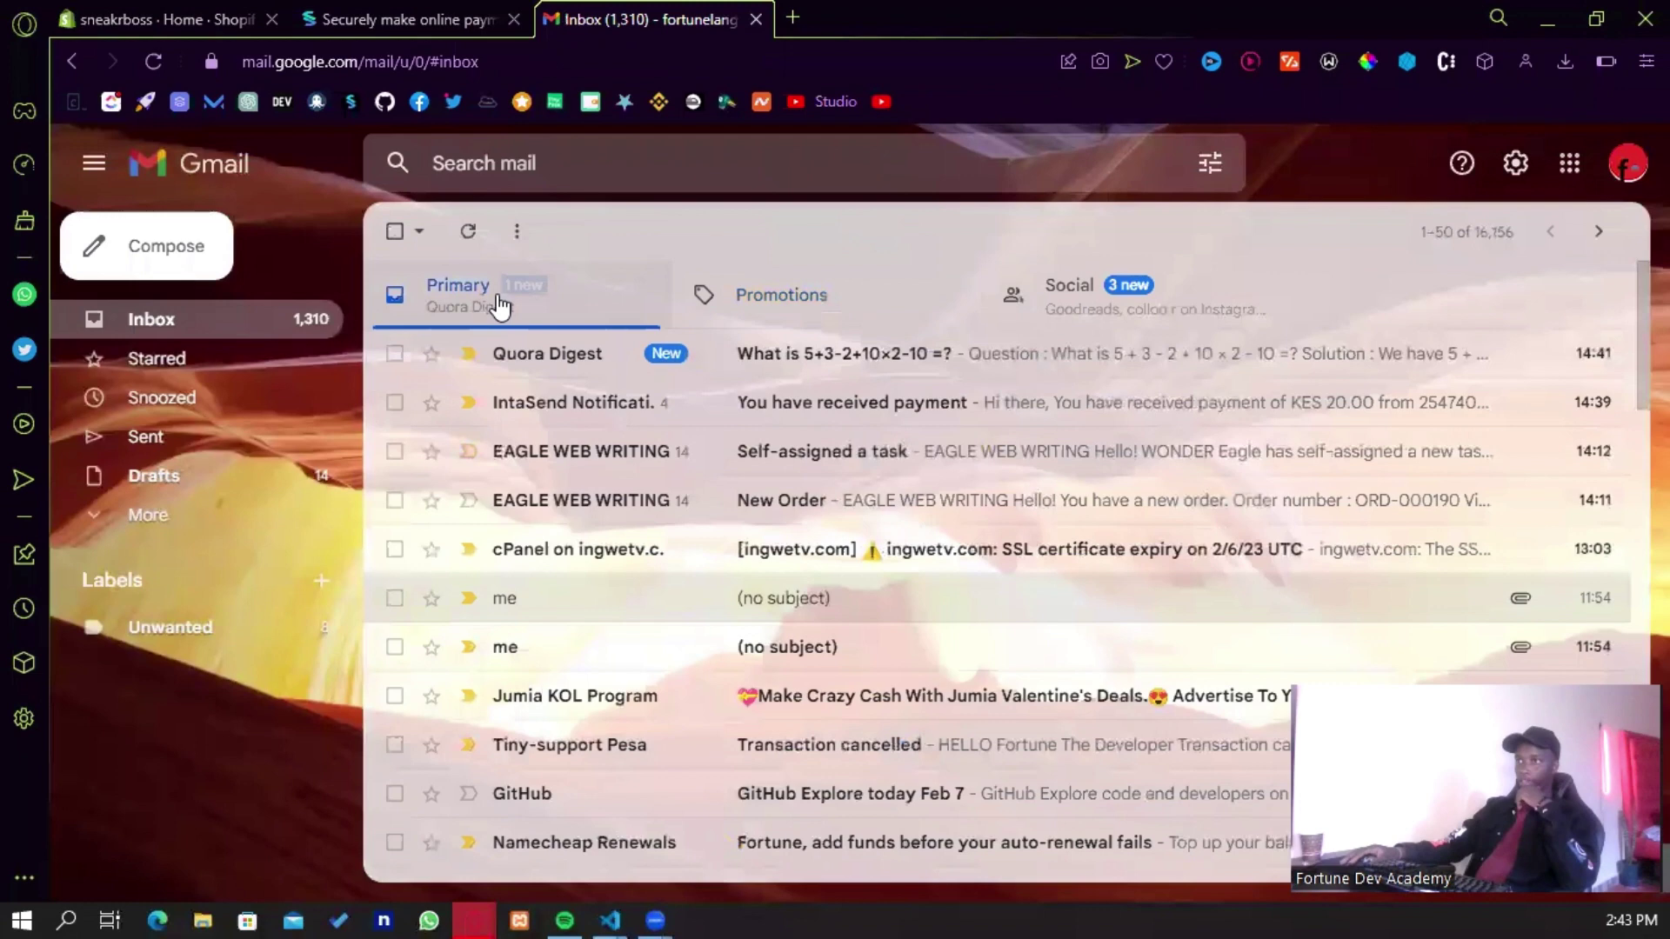
left_click(470, 234)
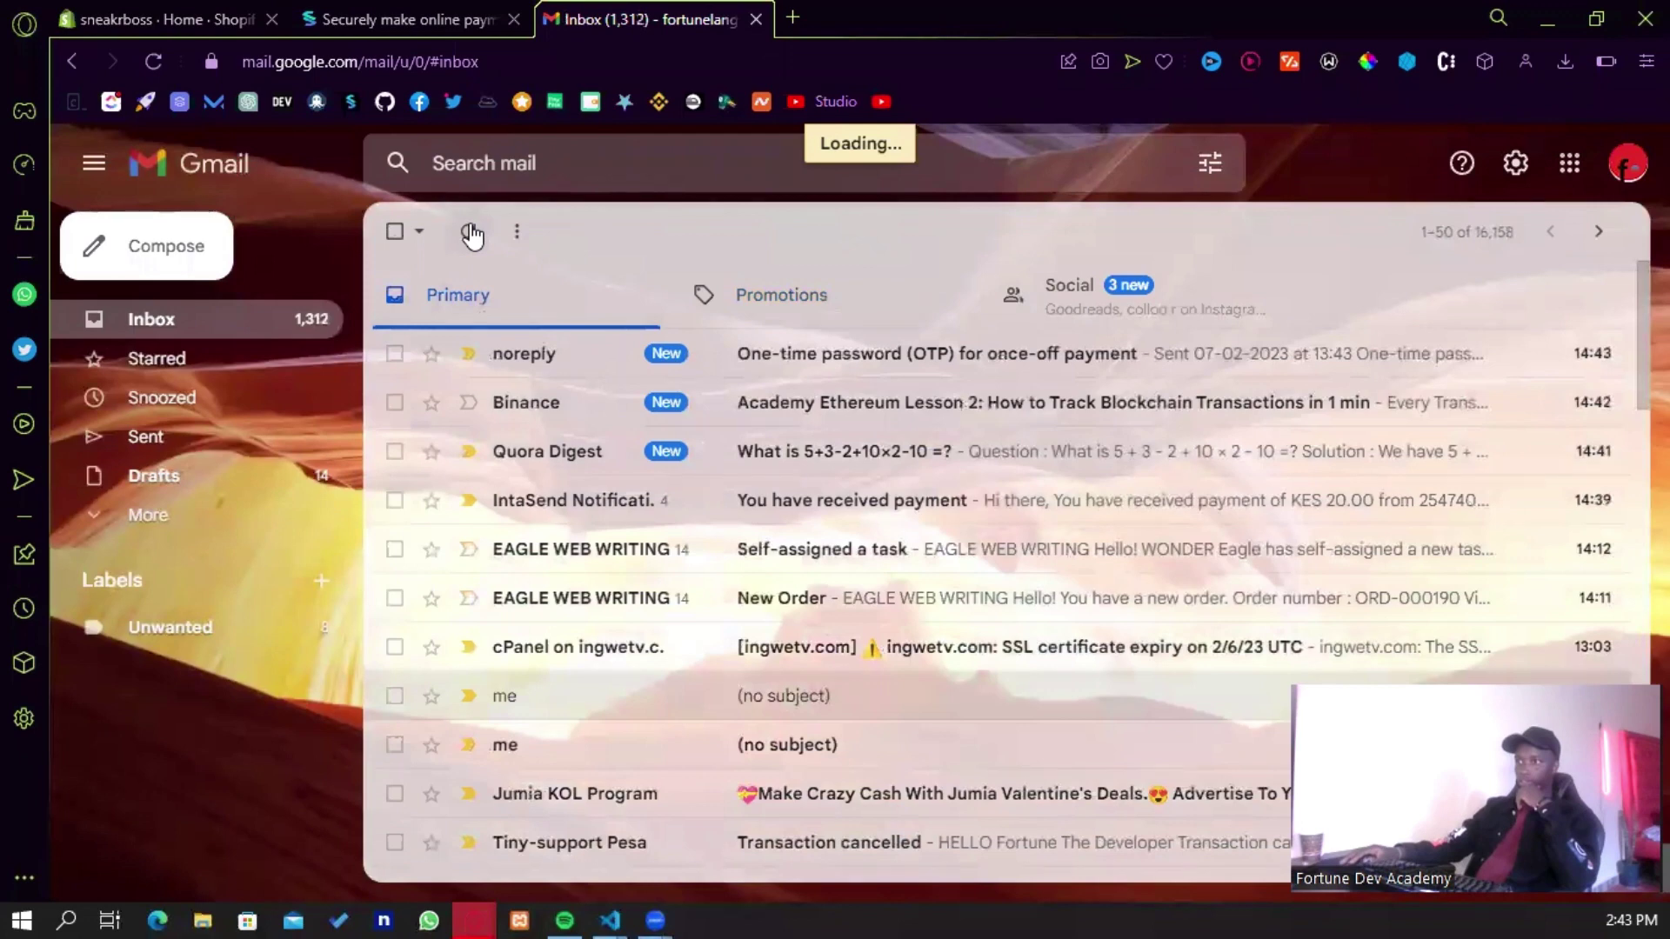
- Open the bank's OTP email, select the code, and focus IntaSend's Enter OTP field
left_click(765, 353)
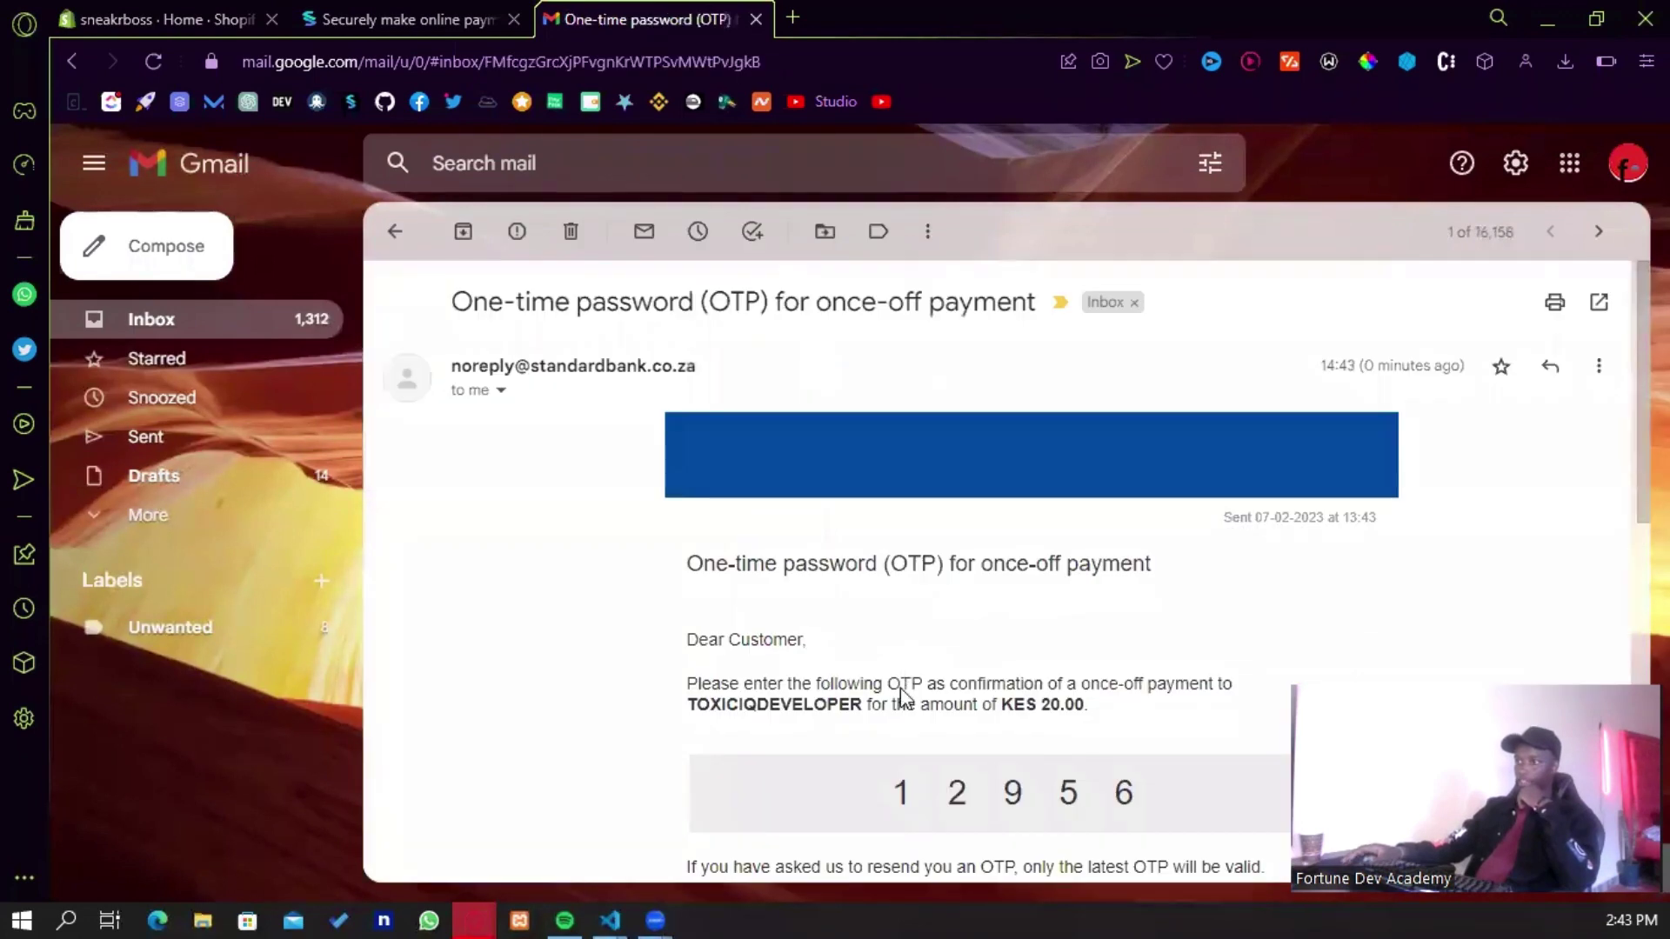
scroll(905, 678, "down", 3)
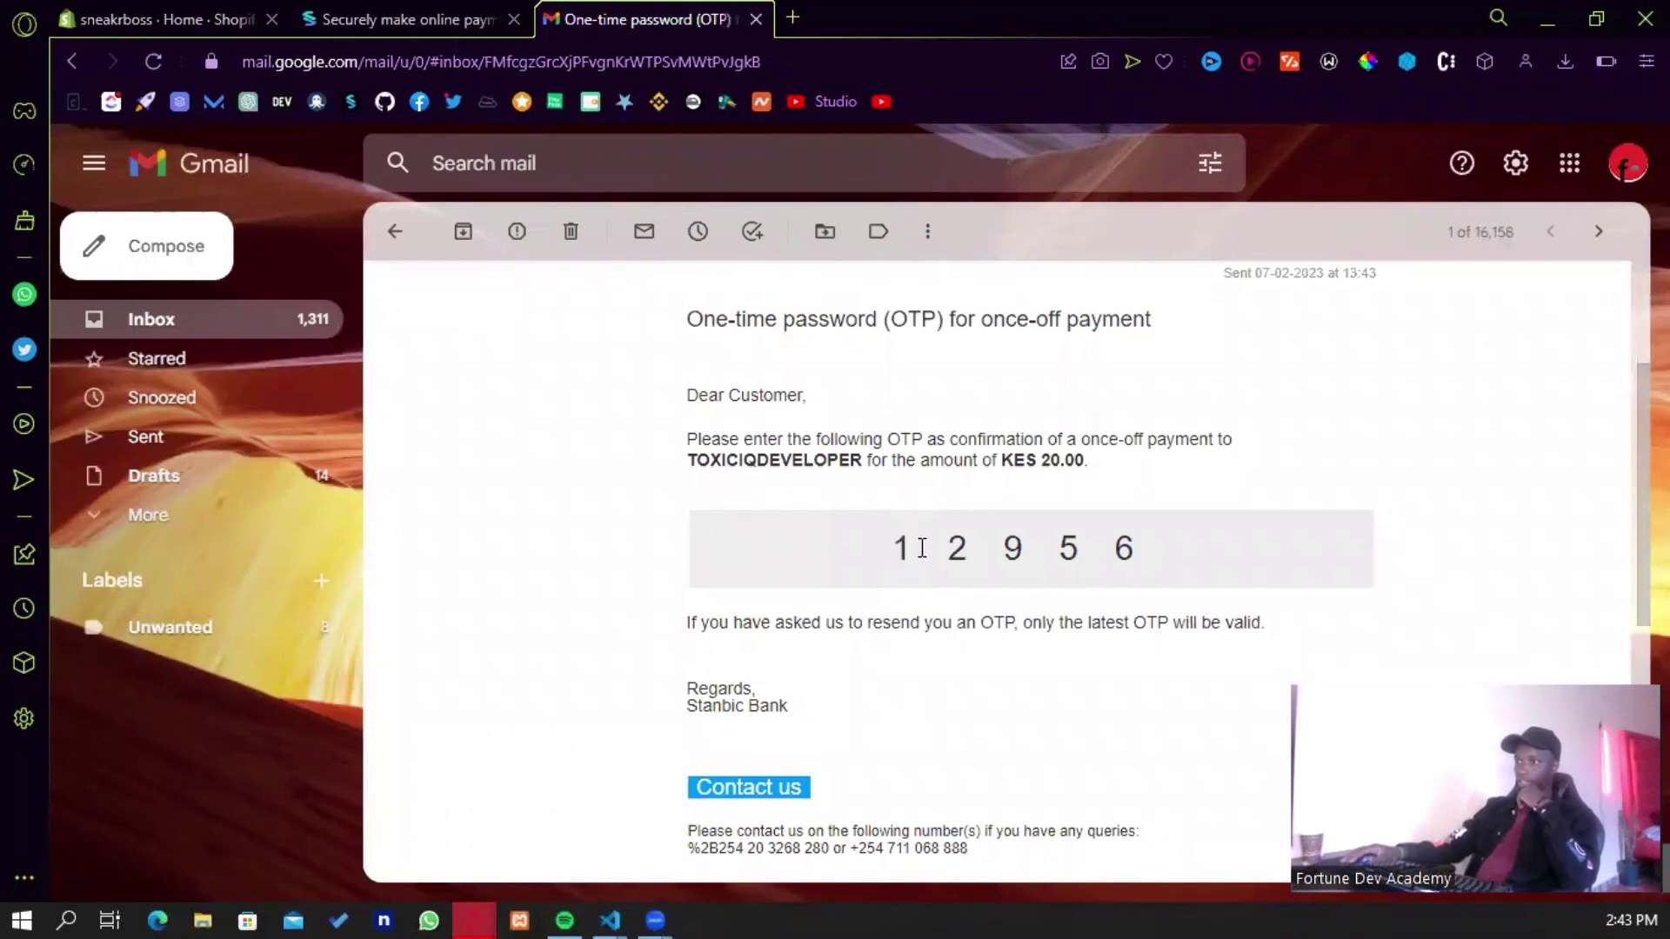
left_click_drag(895, 548, 1161, 549)
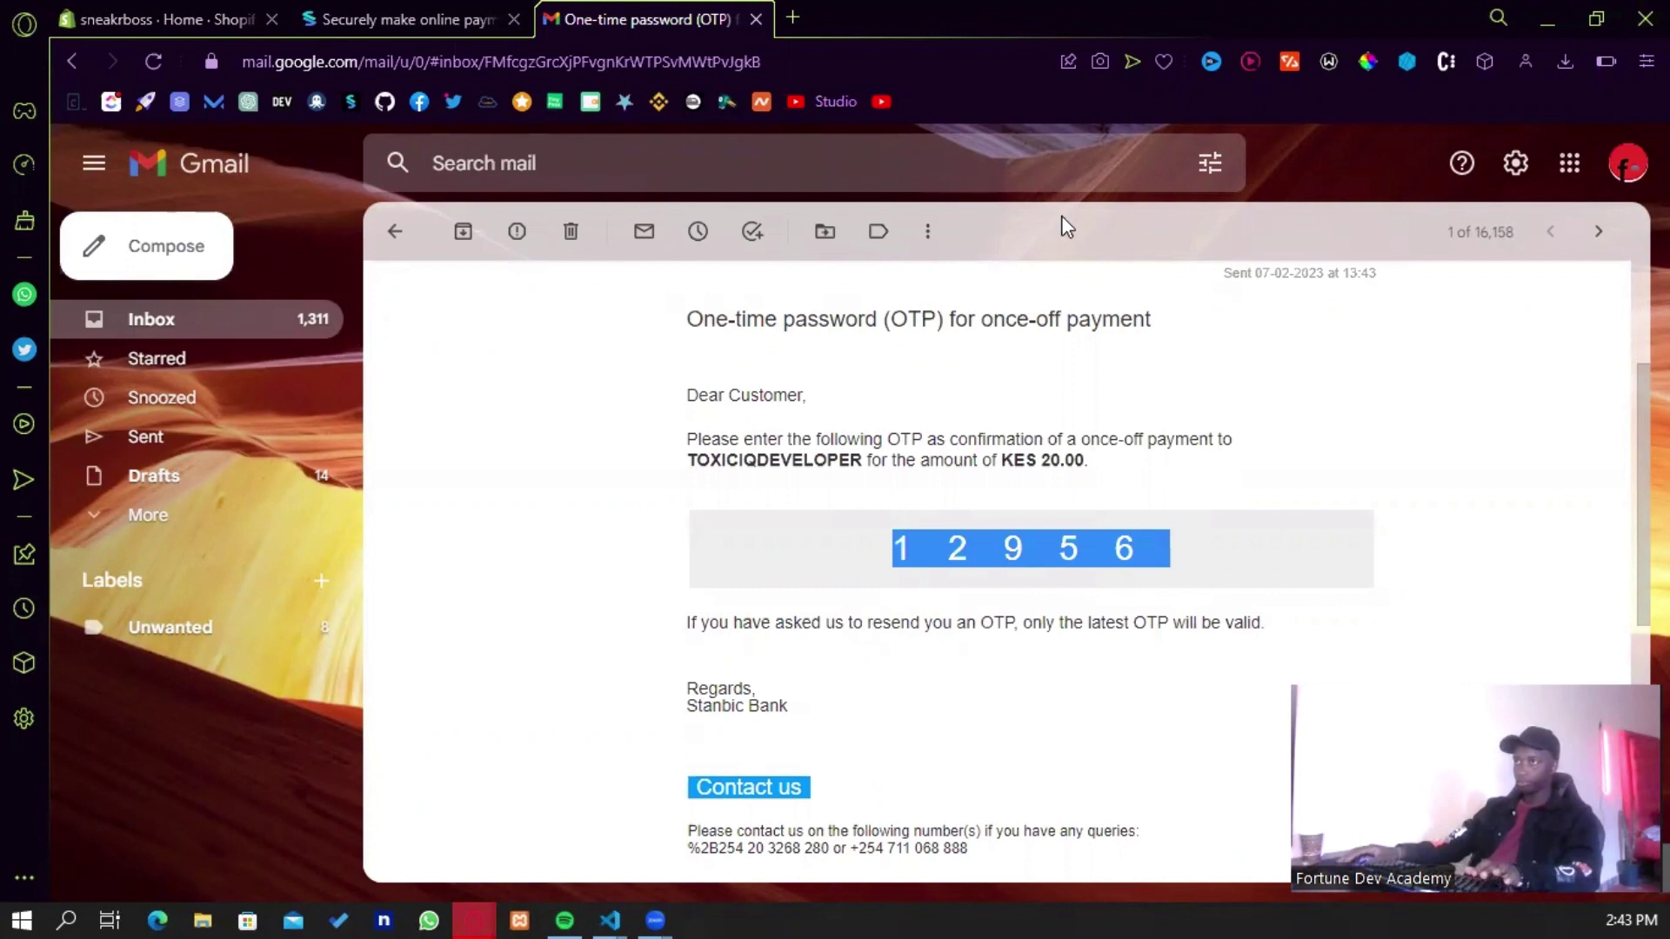
left_click(474, 16)
left_click(770, 686)
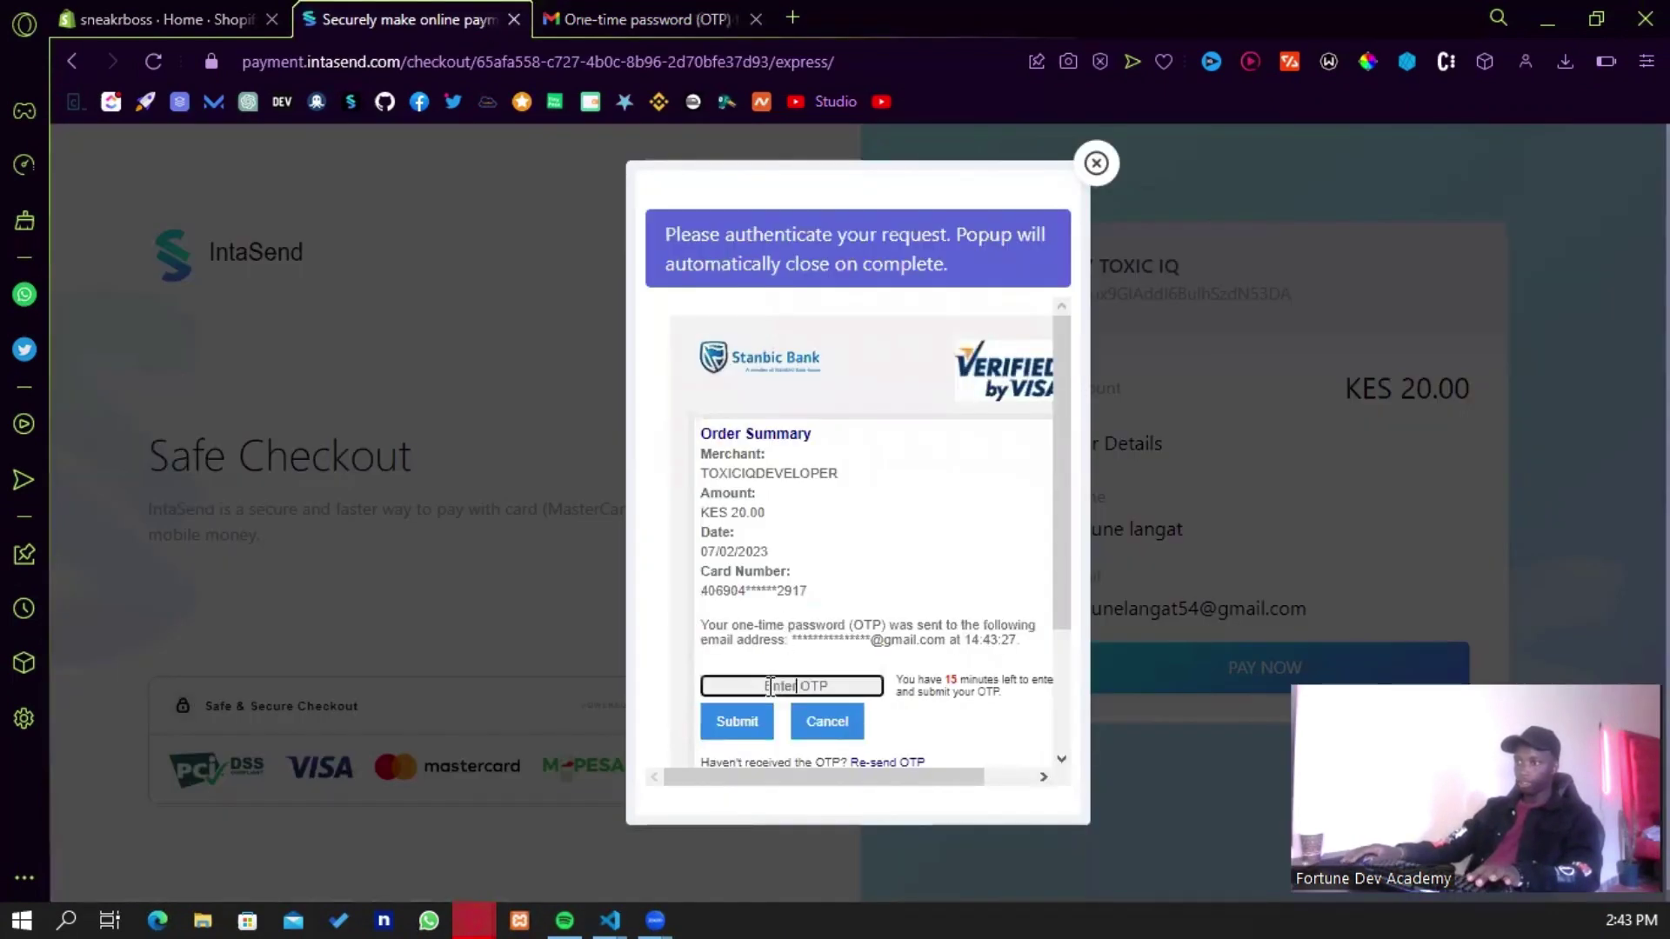
- Paste and submit the OTP to confirm the Ksh20.00 order, then go to the Shopify admin
key("ctrl+v")
left_click(759, 725)
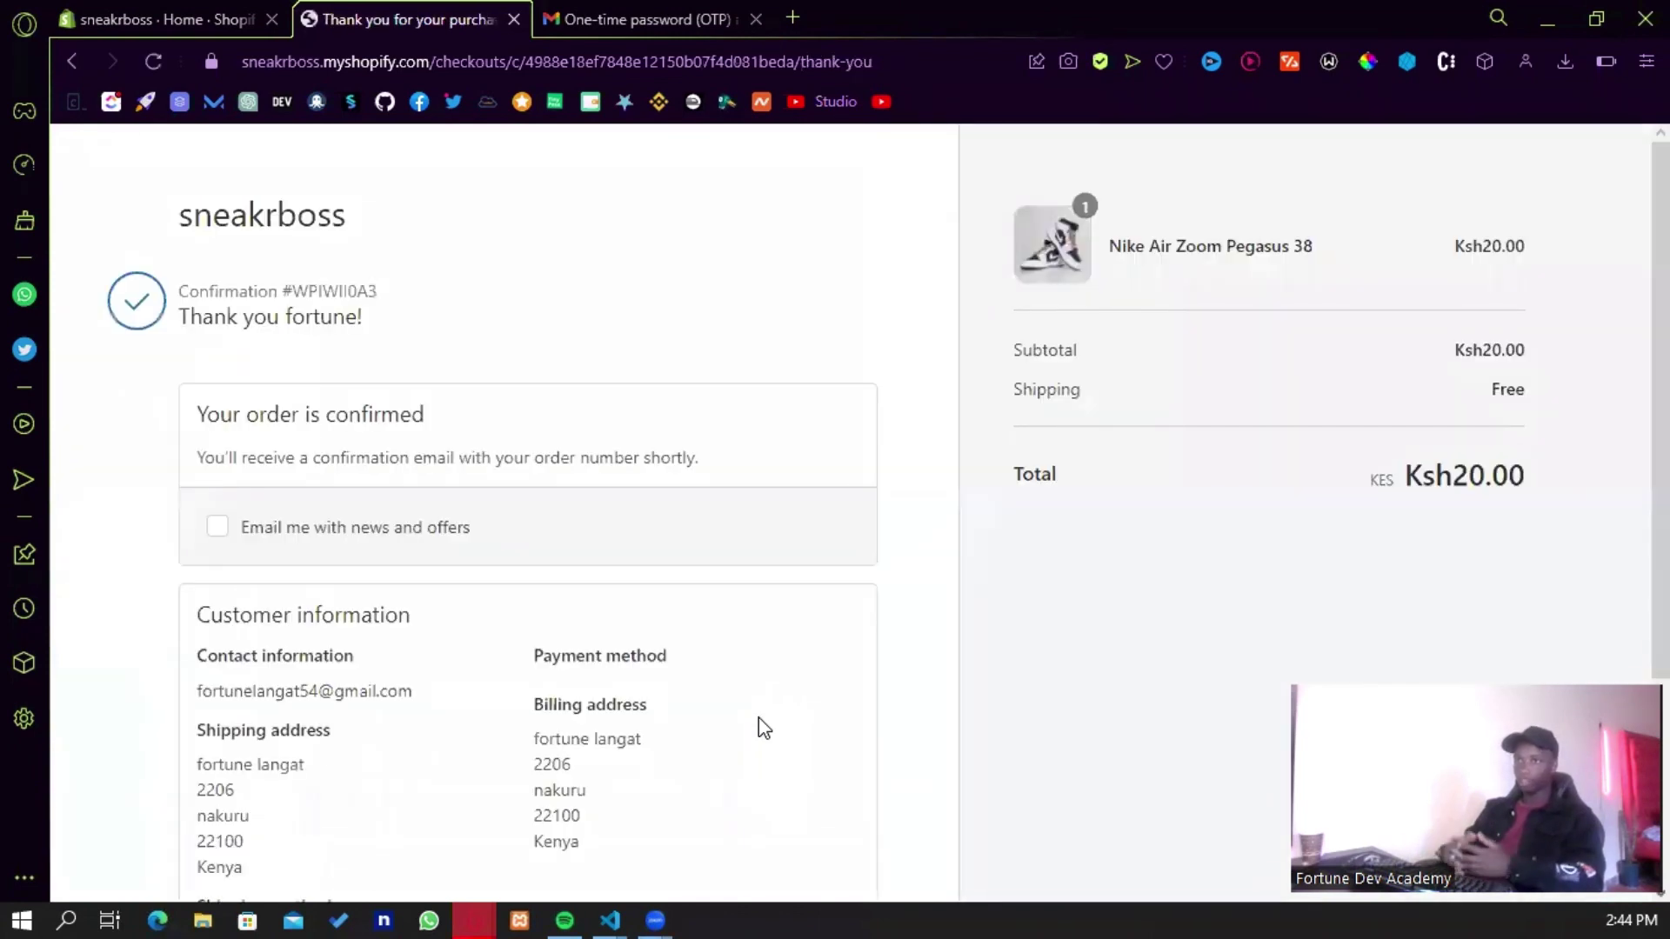
scroll(758, 717, "down", 3)
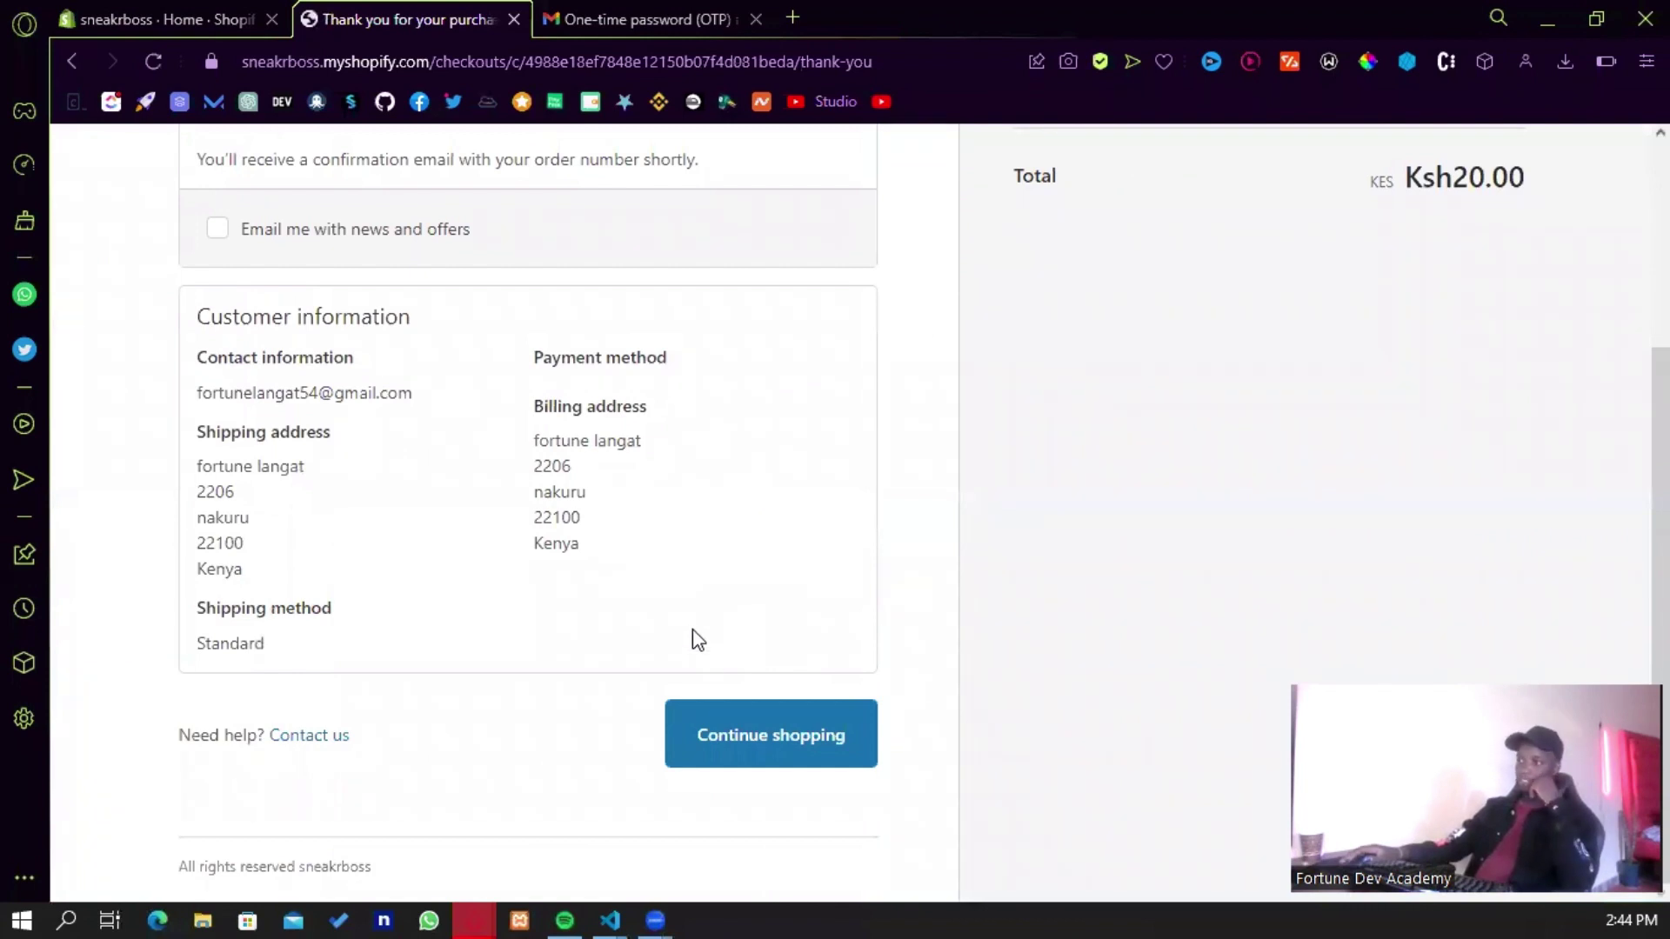
left_click(250, 12)
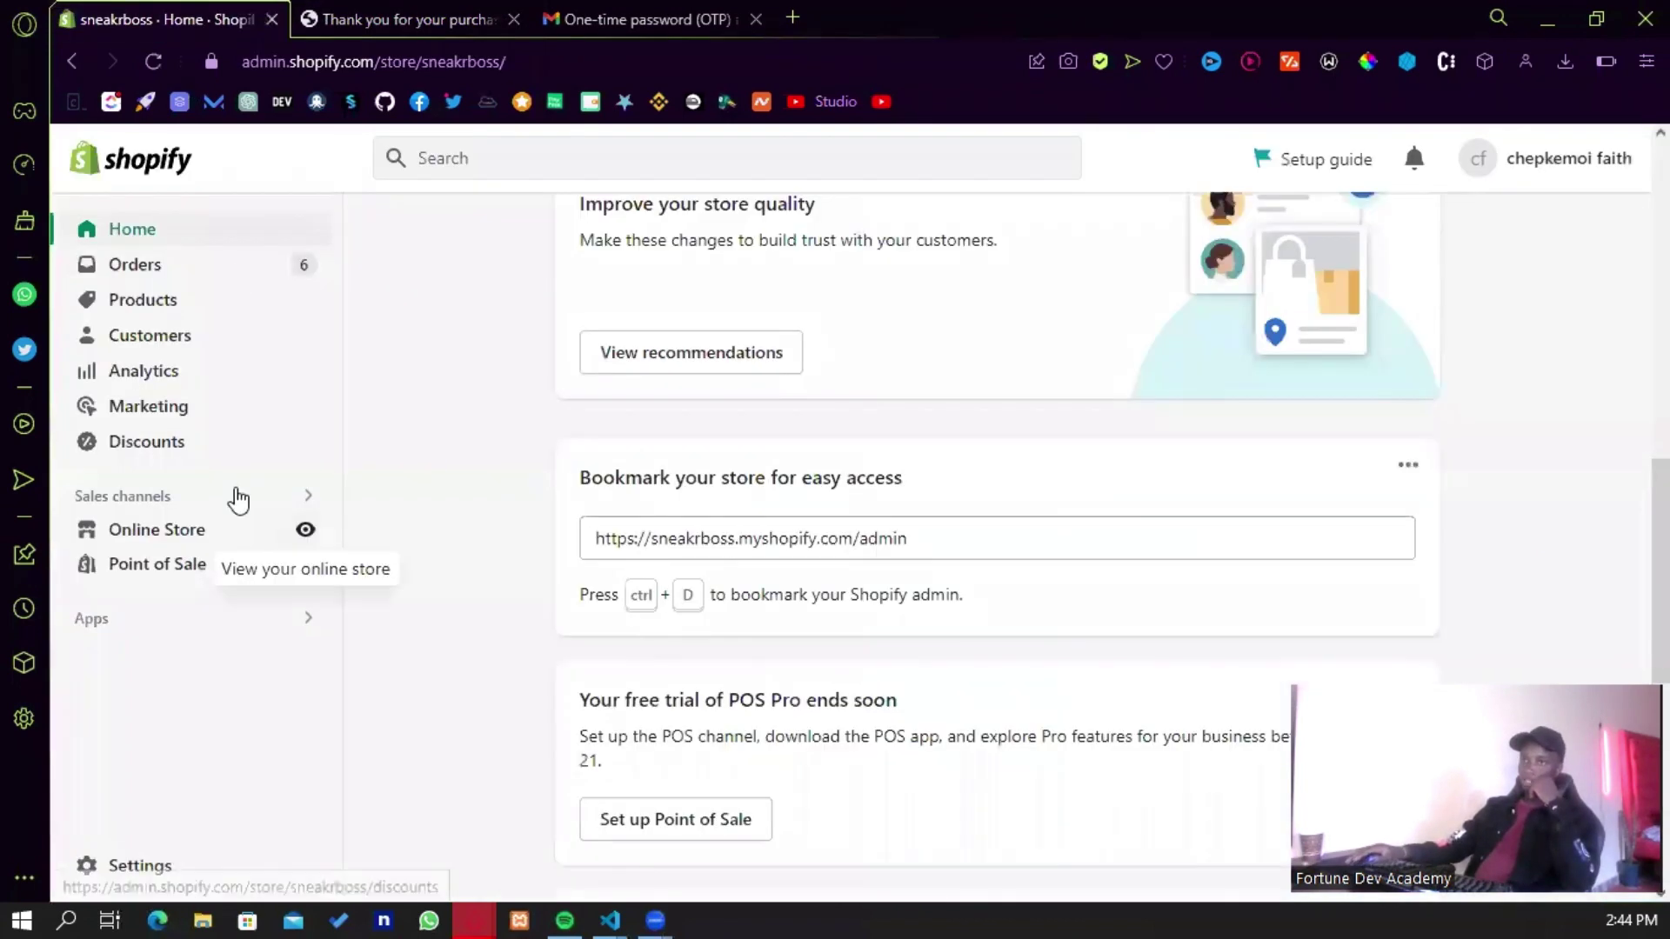
- Open order #1006 from the Shopify Orders list
left_click(158, 278)
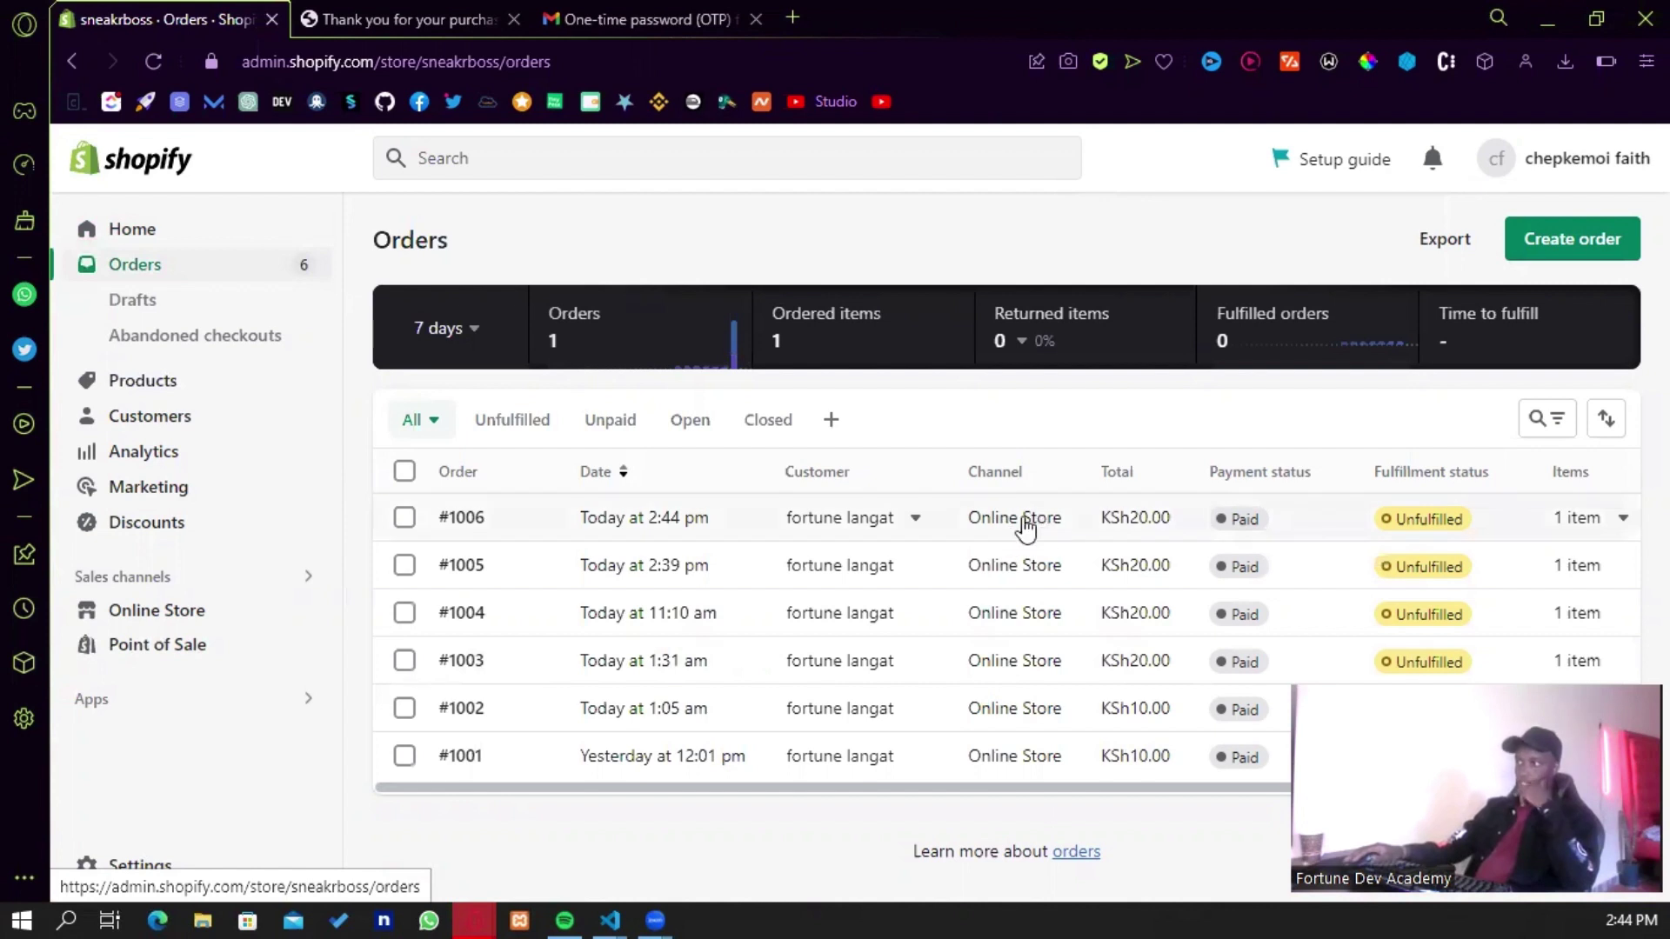
left_click(1026, 524)
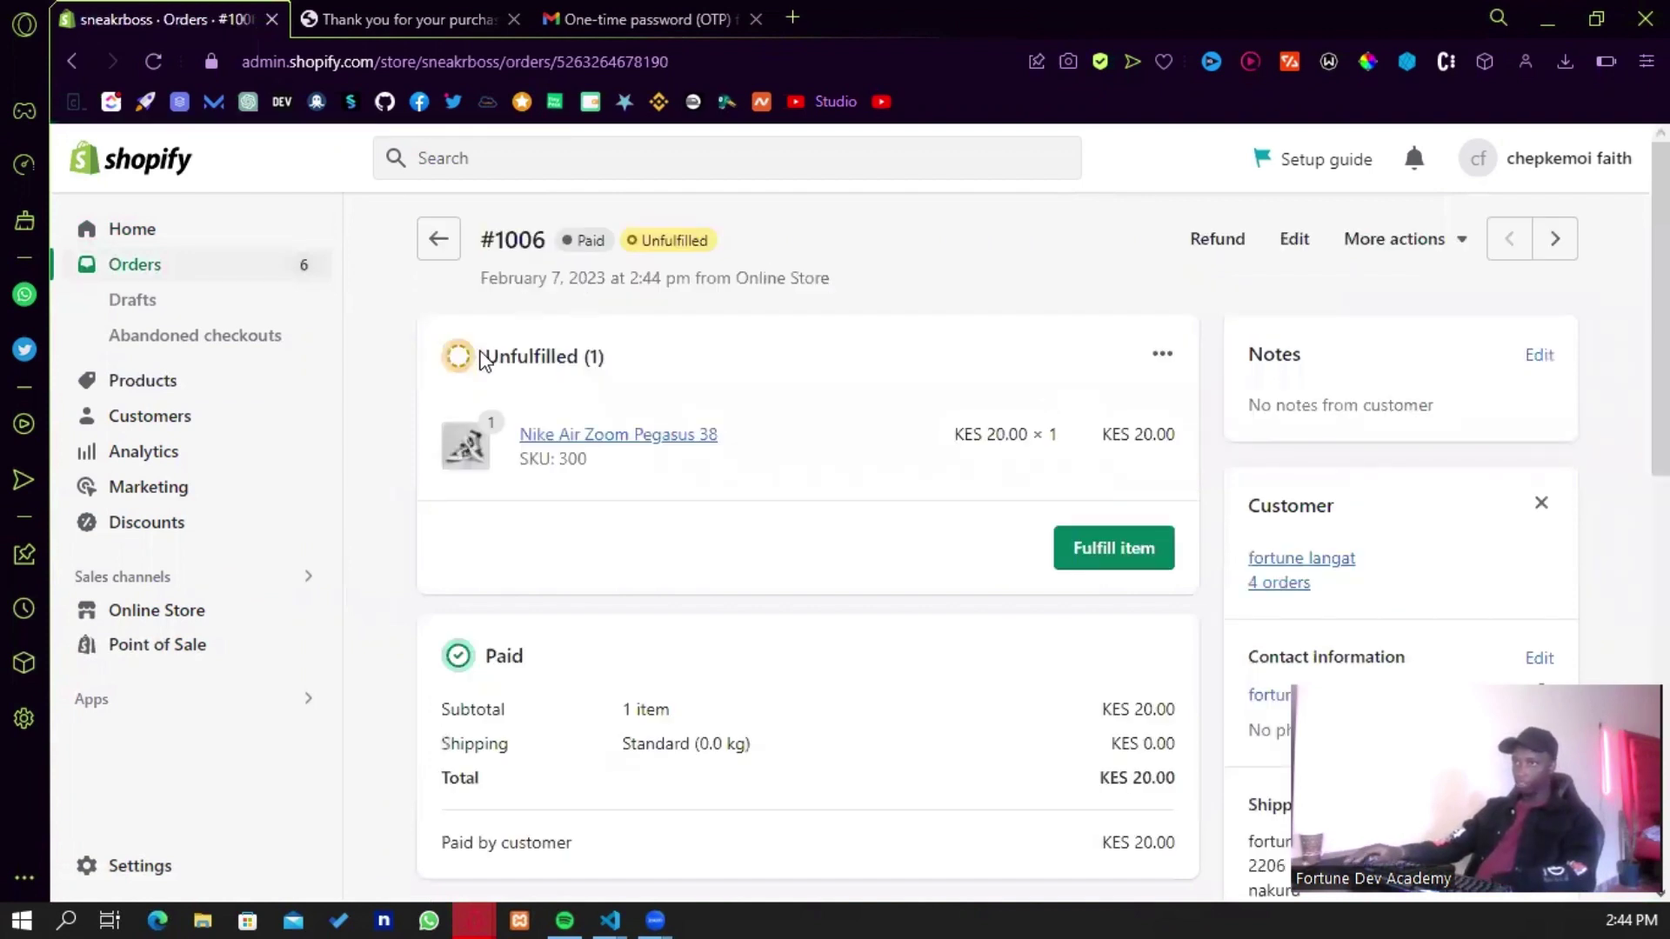
triple_click(696, 362)
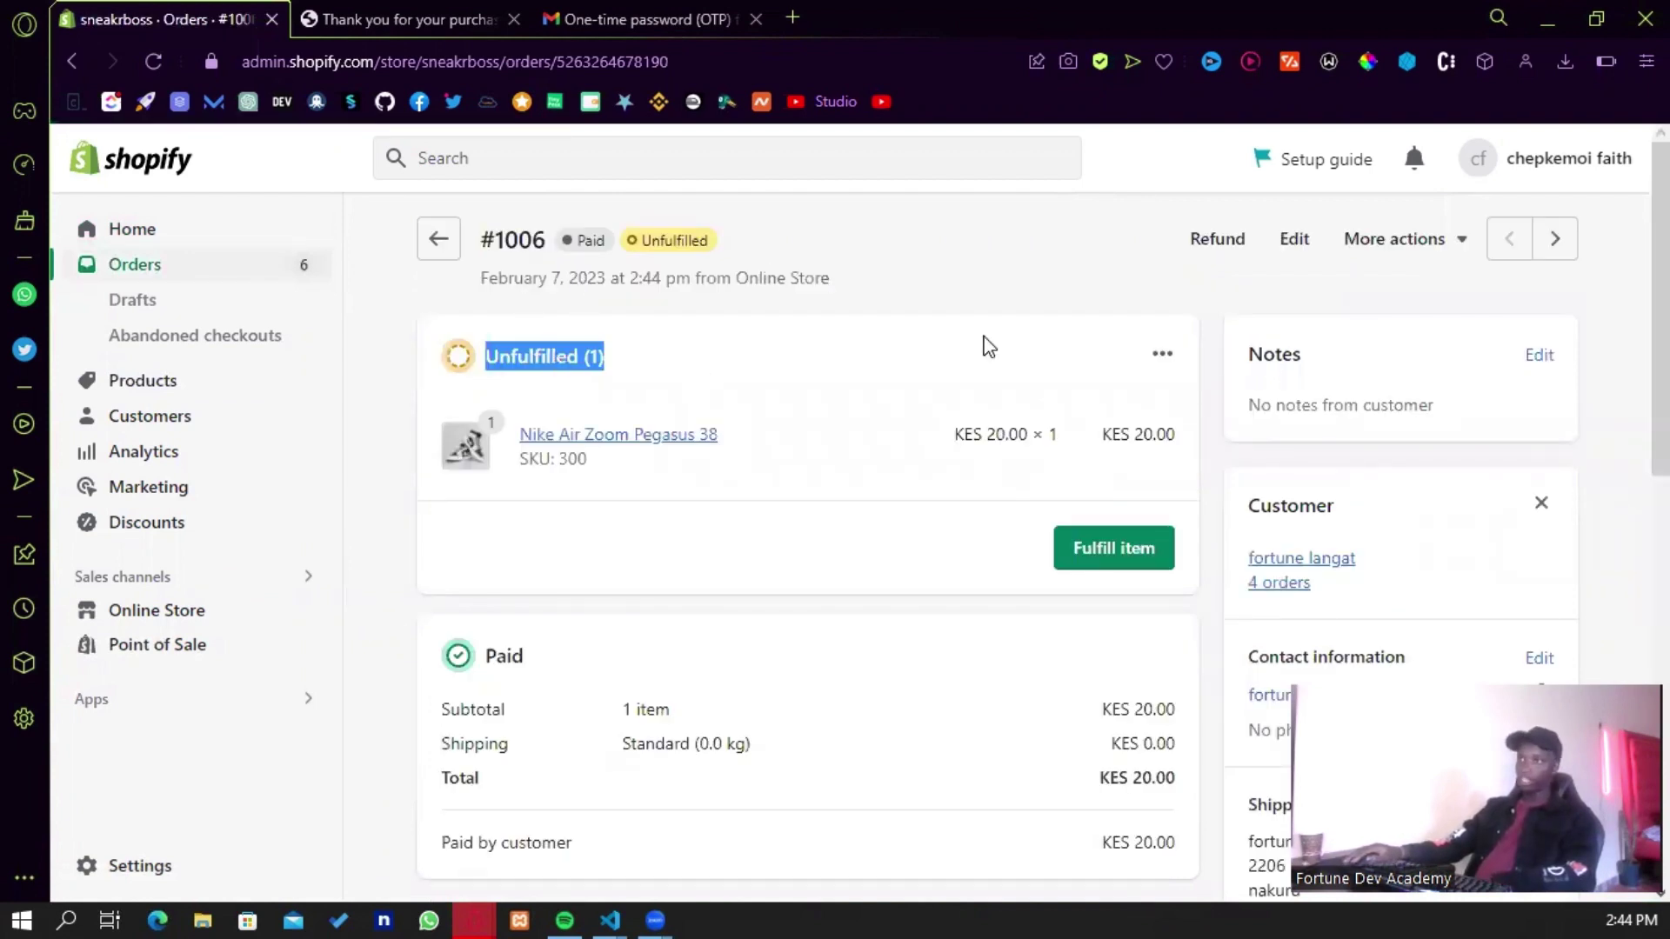
left_click(984, 347)
- Scroll through order #1006's payment details, timeline and fraud analysis
scroll(1035, 408, "down", 3)
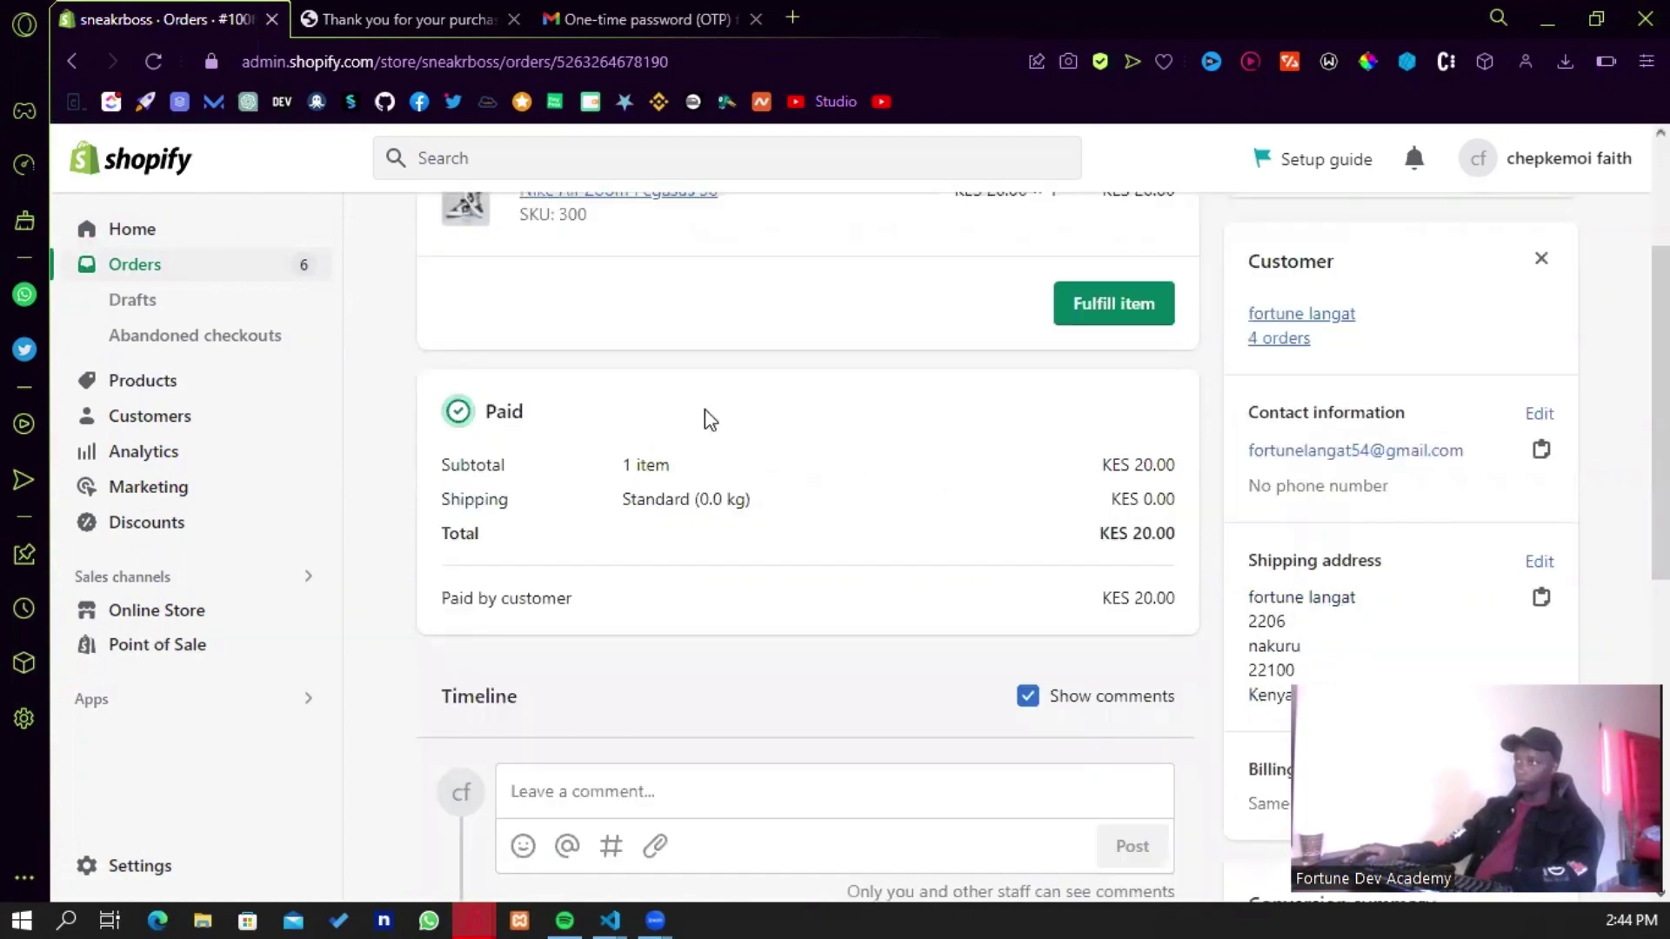
scroll(705, 409, "down", 2)
scroll(744, 408, "up", 3)
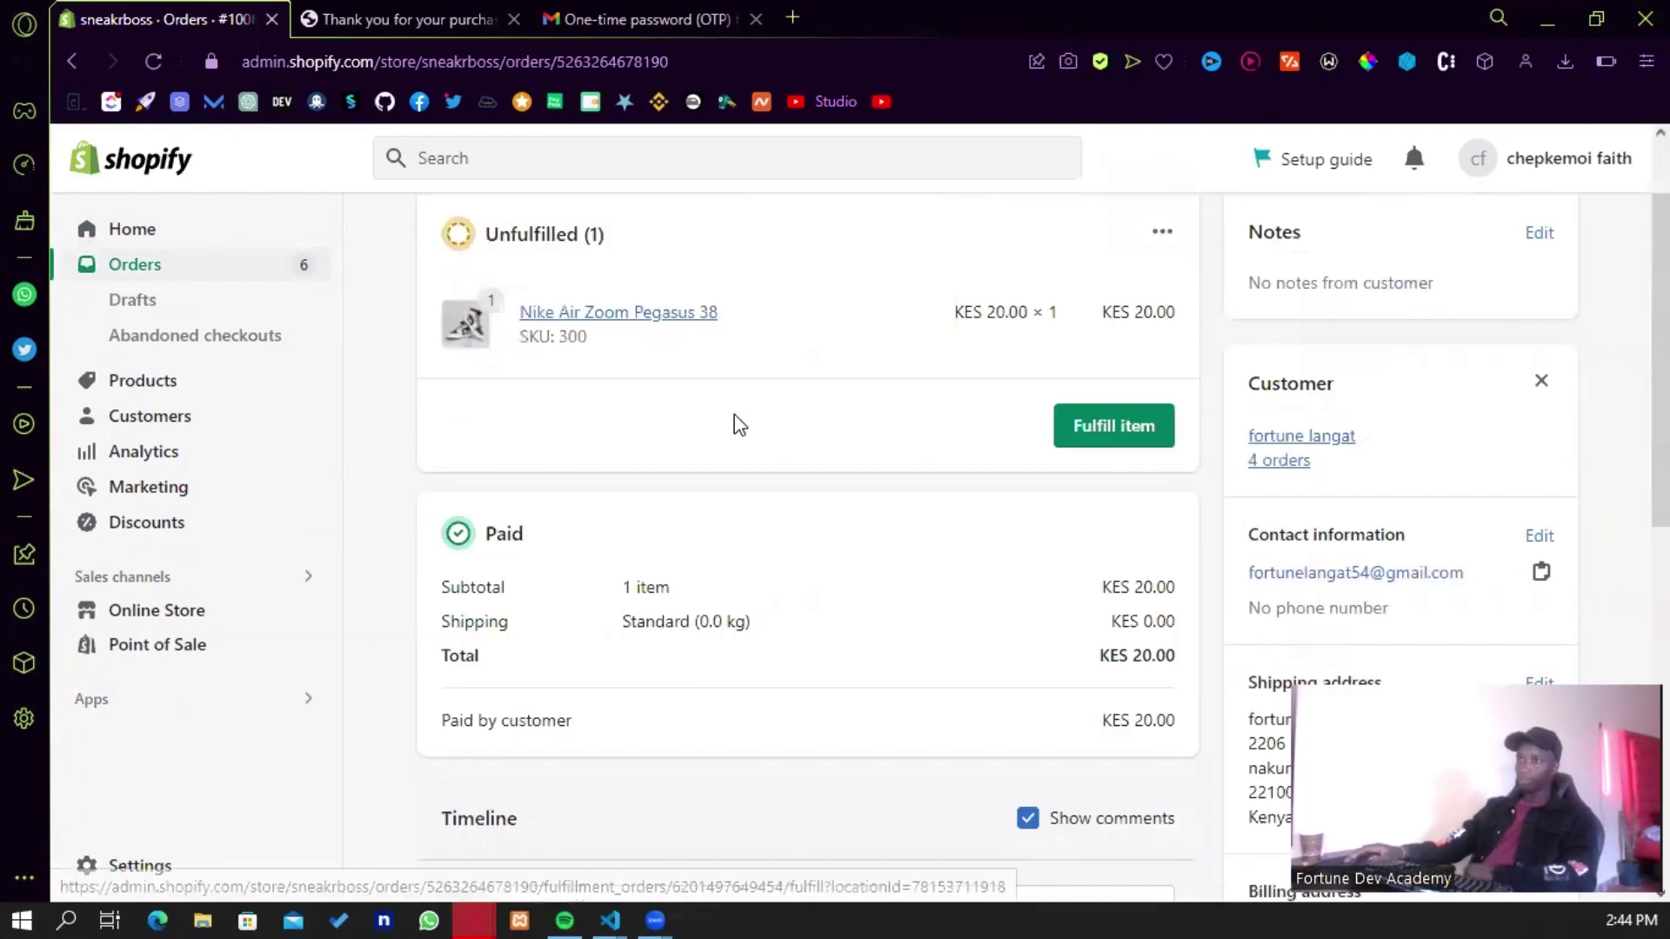
scroll(661, 540, "down", 1)
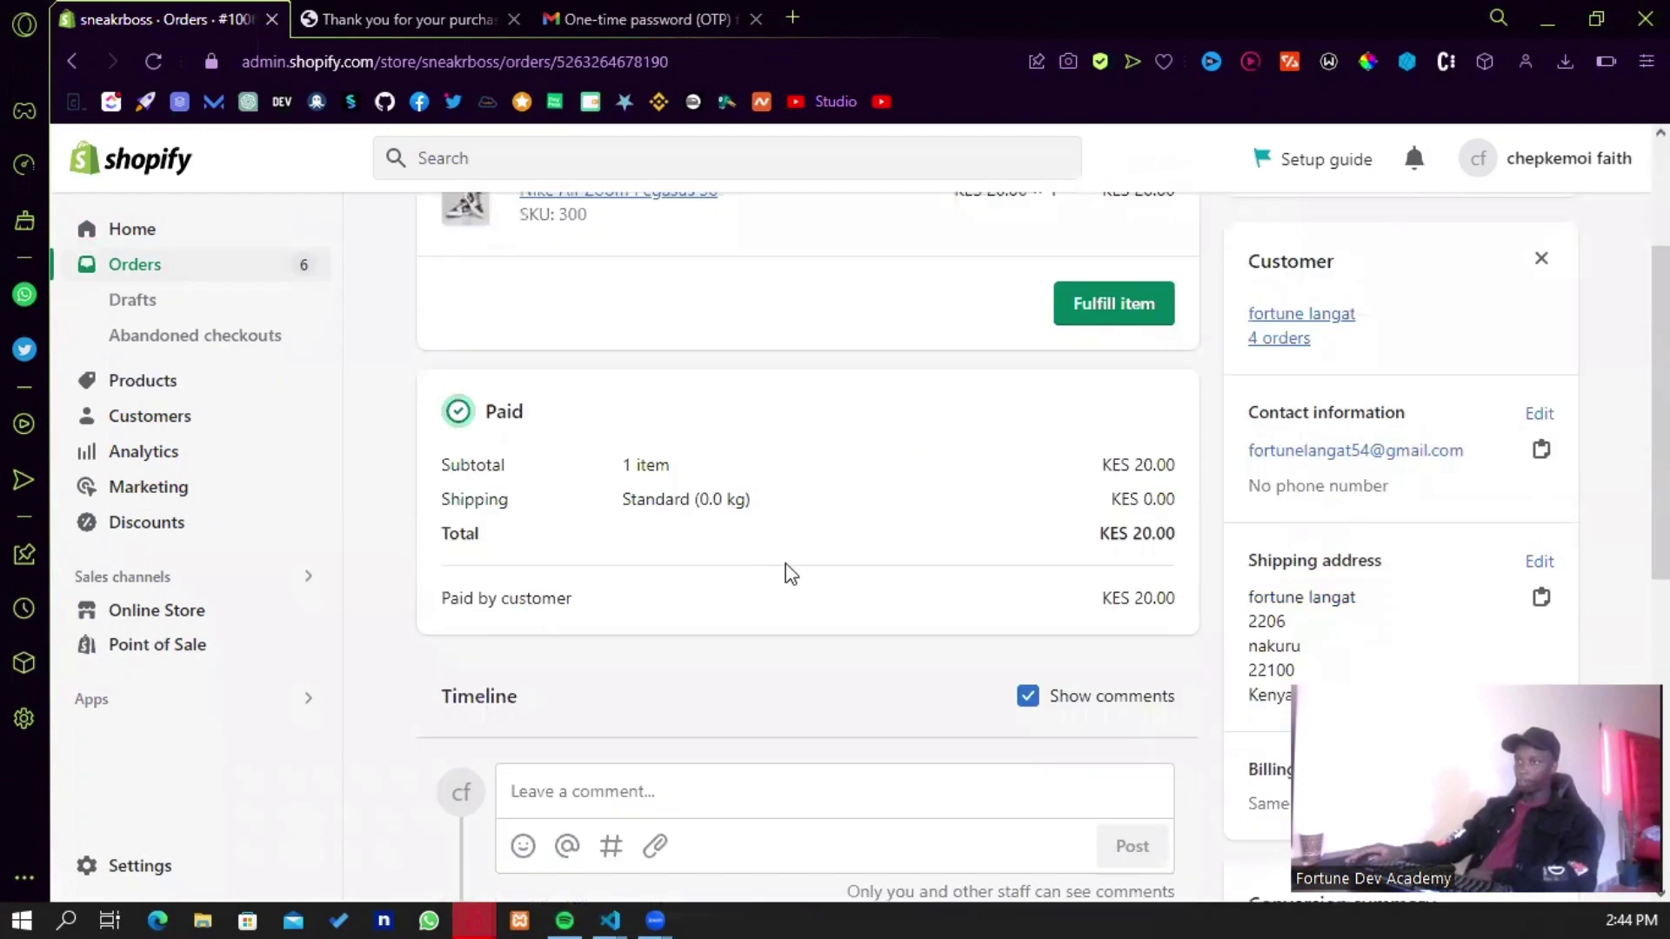
scroll(820, 545, "down", 3)
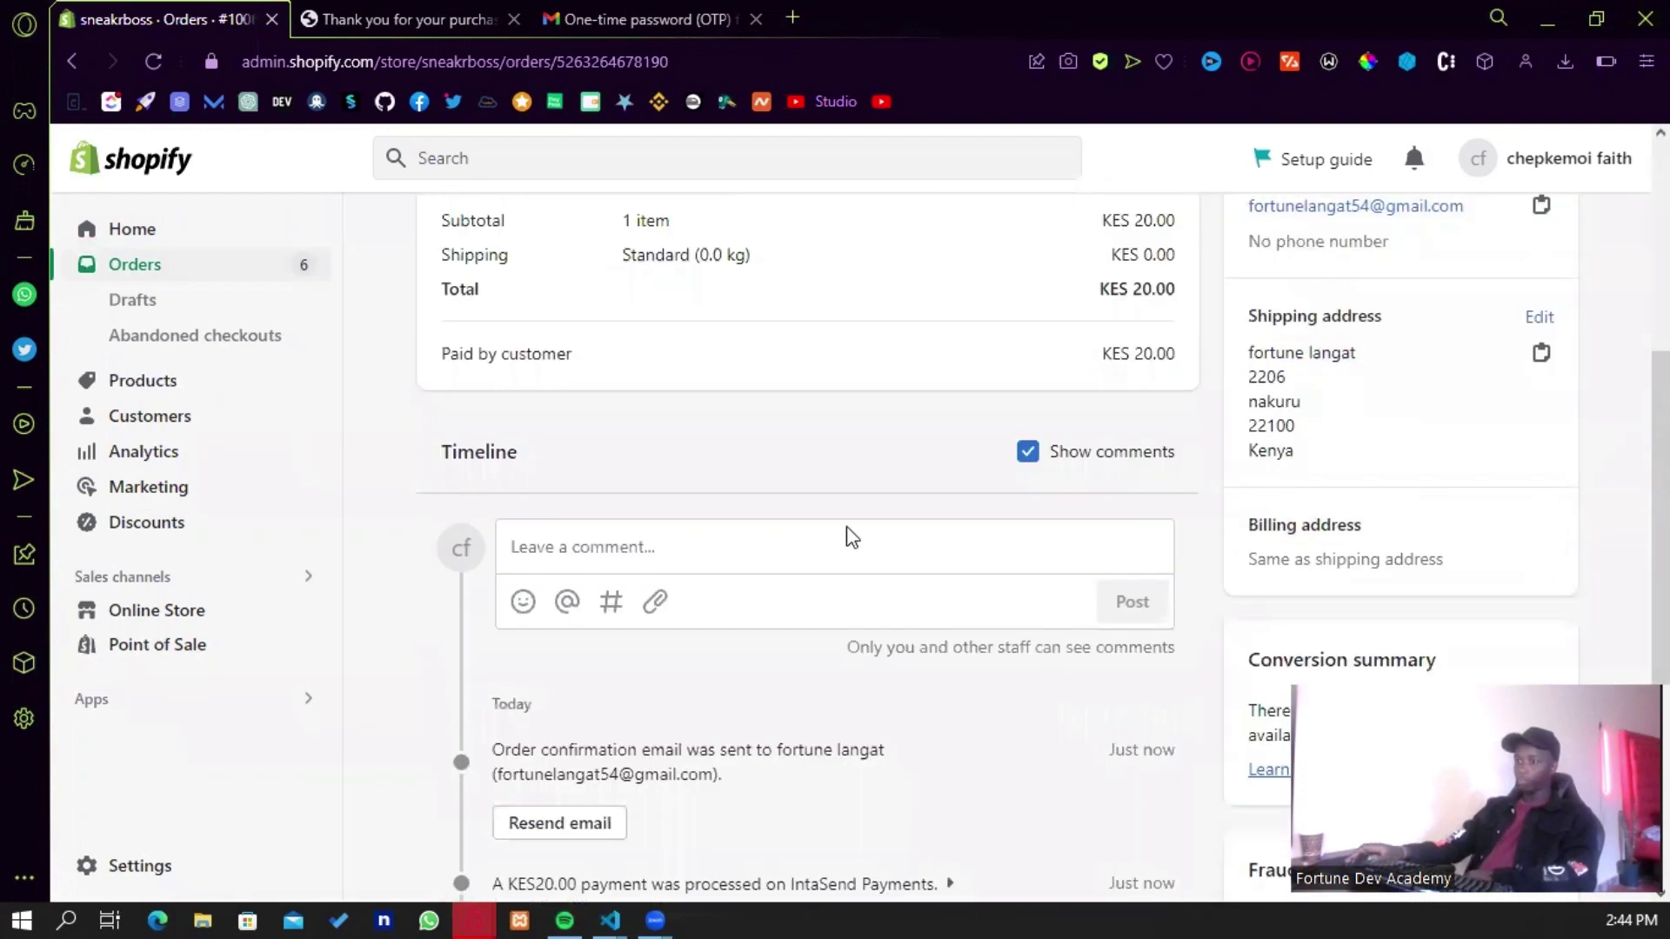
scroll(848, 535, "down", 3)
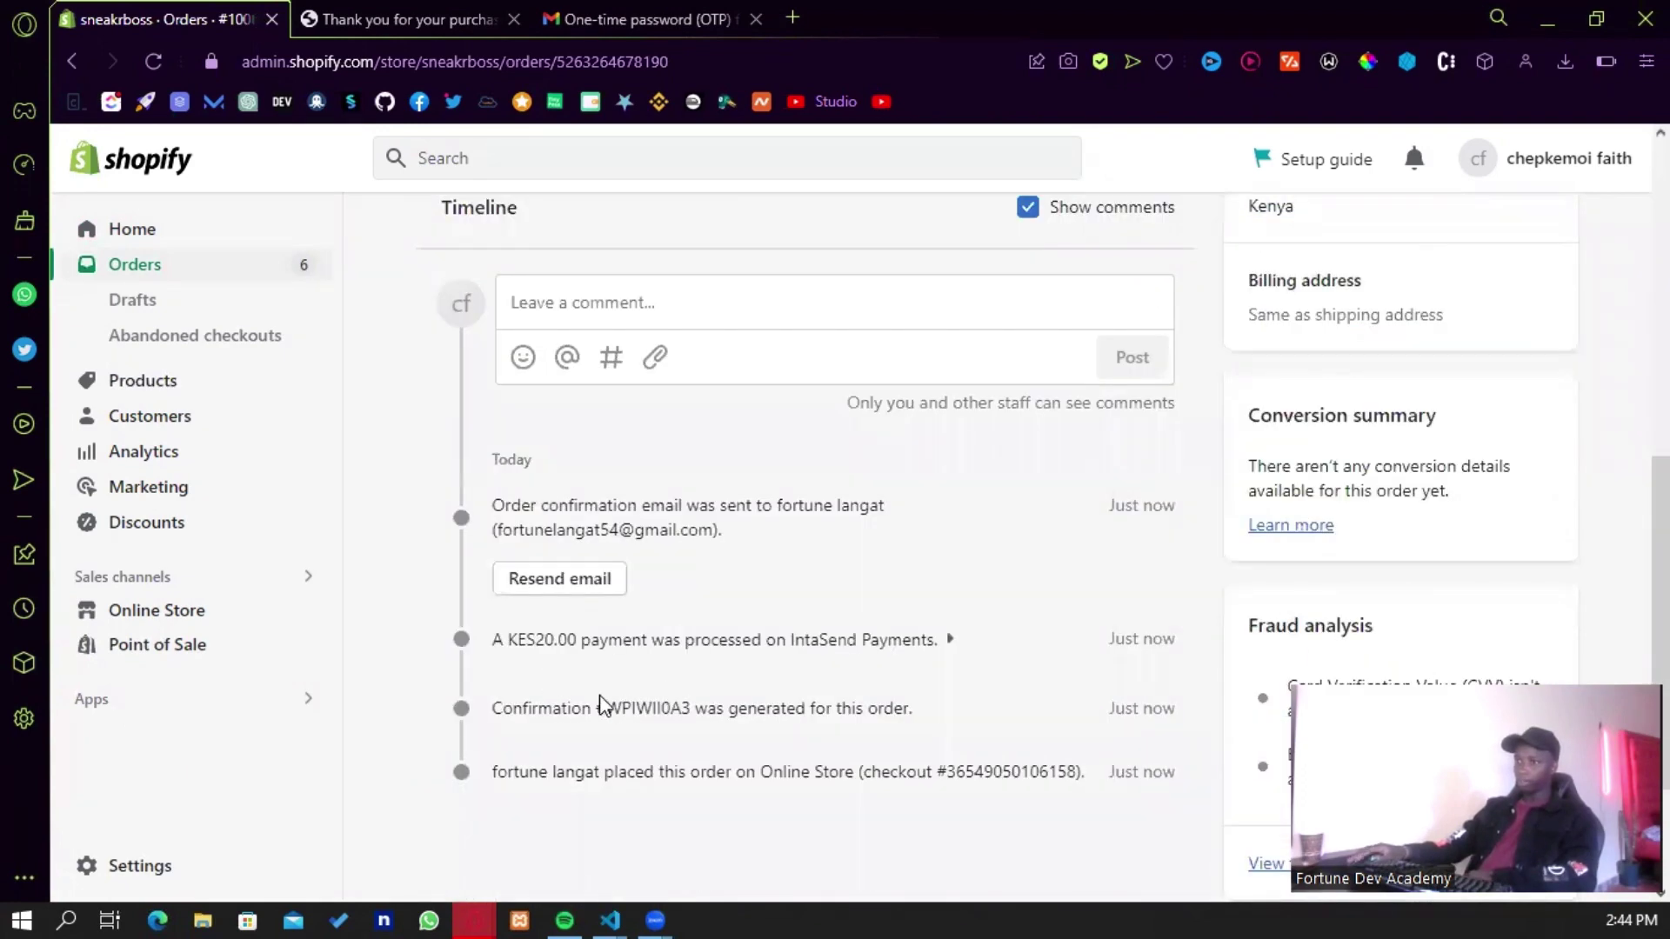
scroll(730, 661, "down", 3)
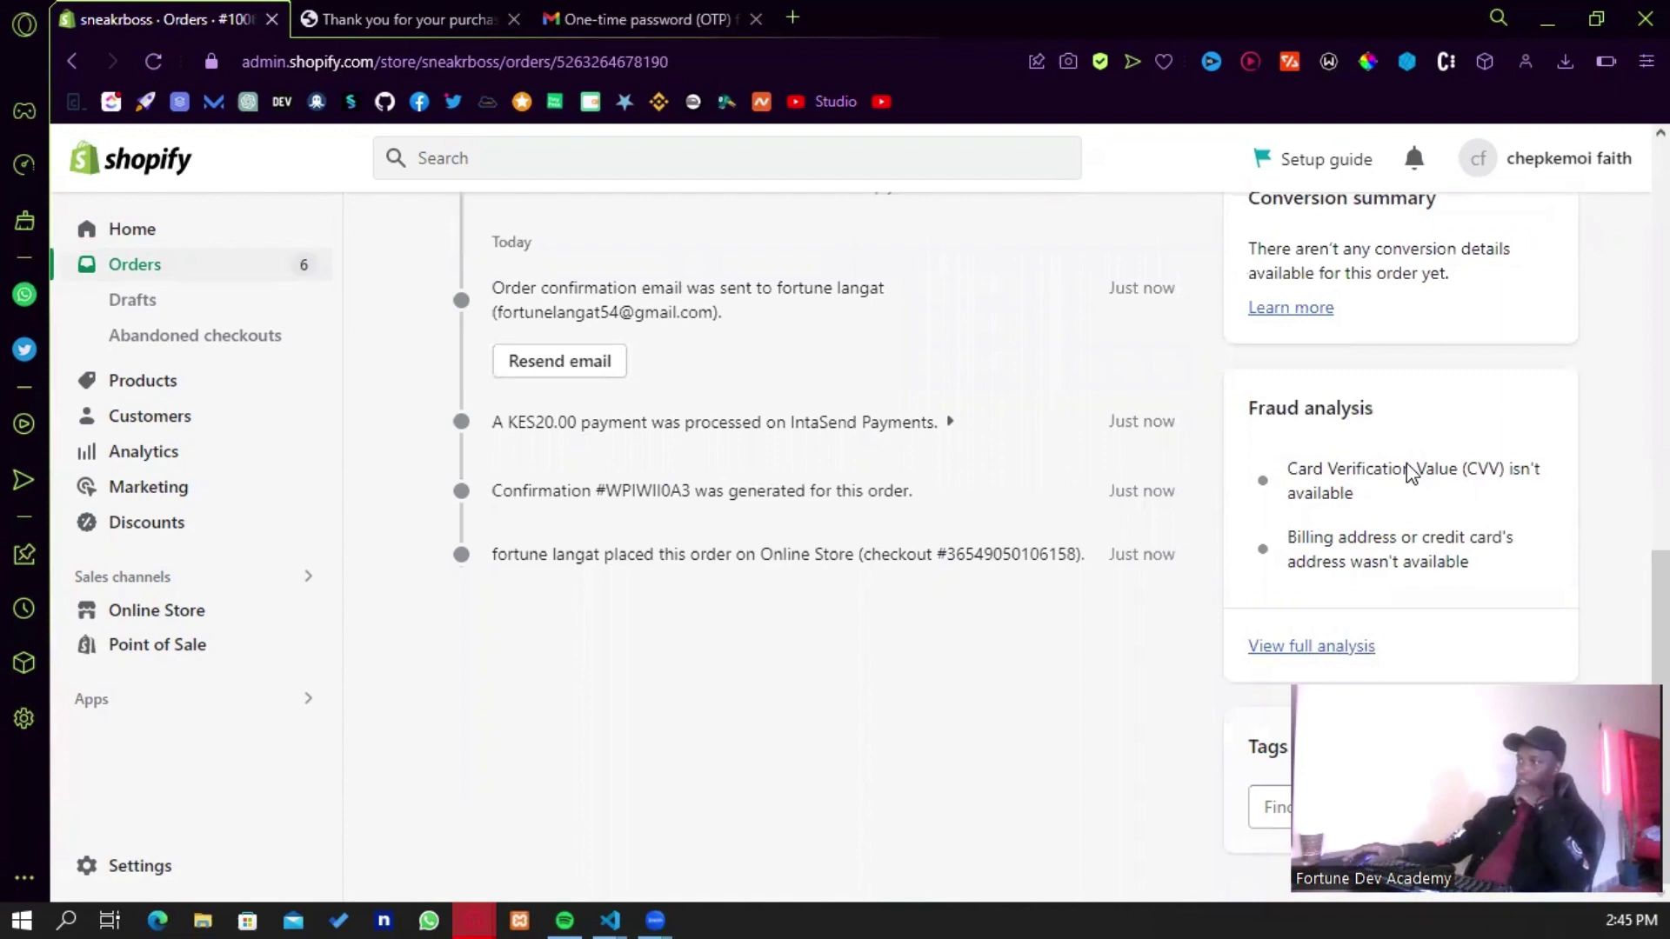
scroll(1418, 448, "up", 4)
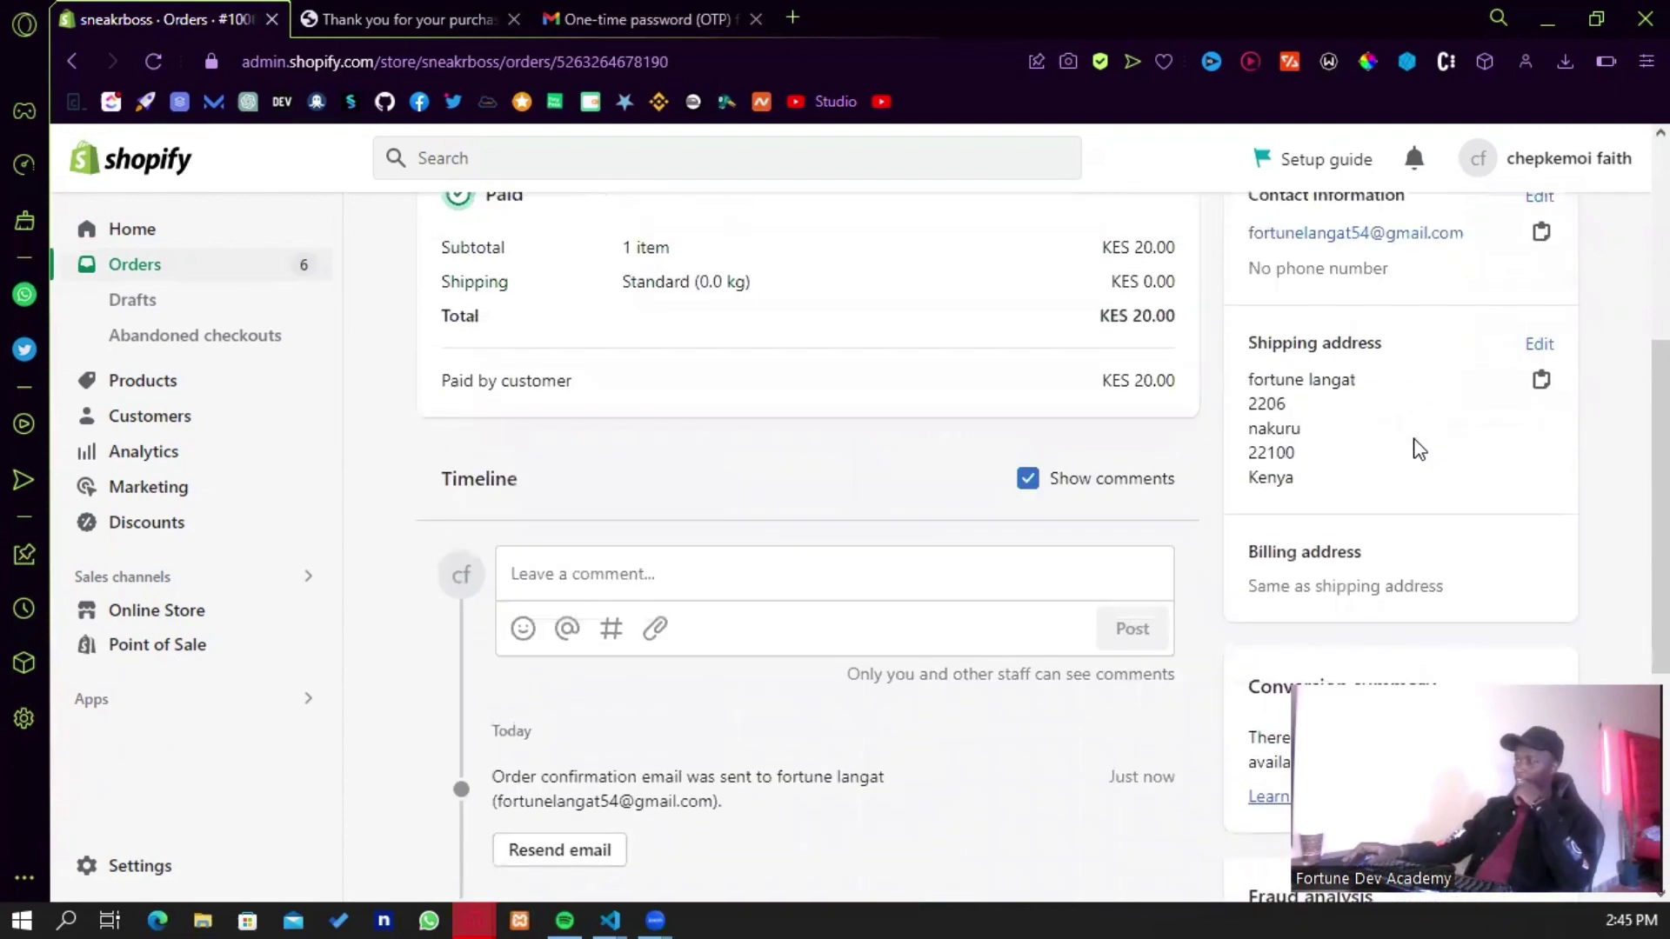
scroll(1418, 448, "down", 5)
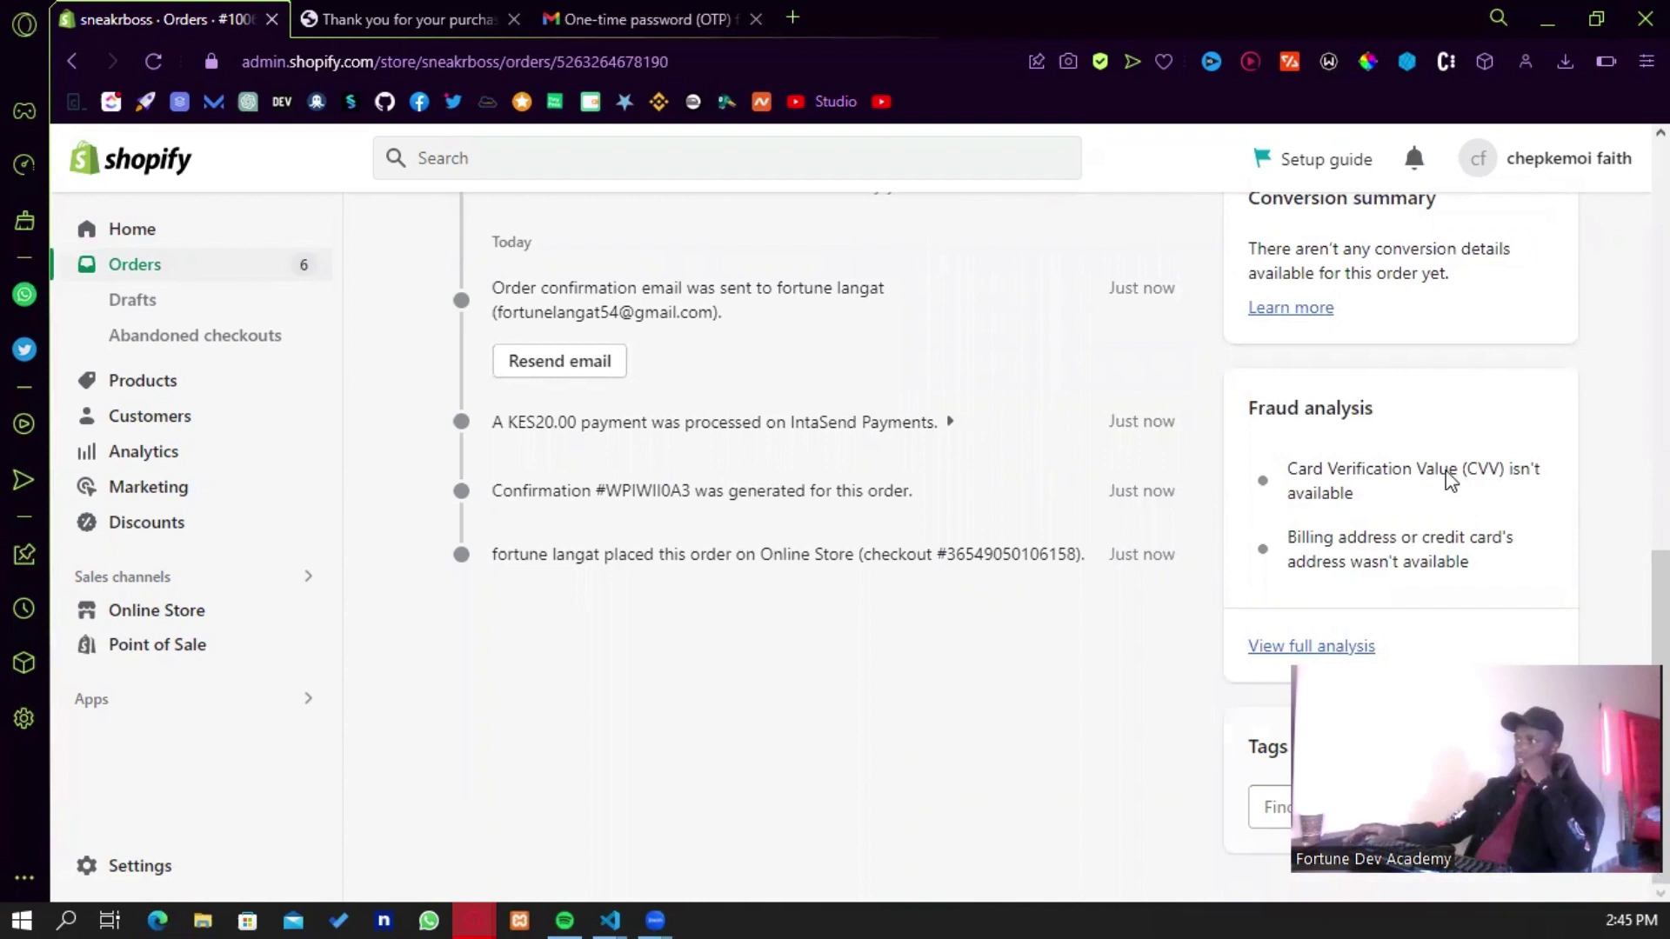
scroll(1449, 478, "up", 12)
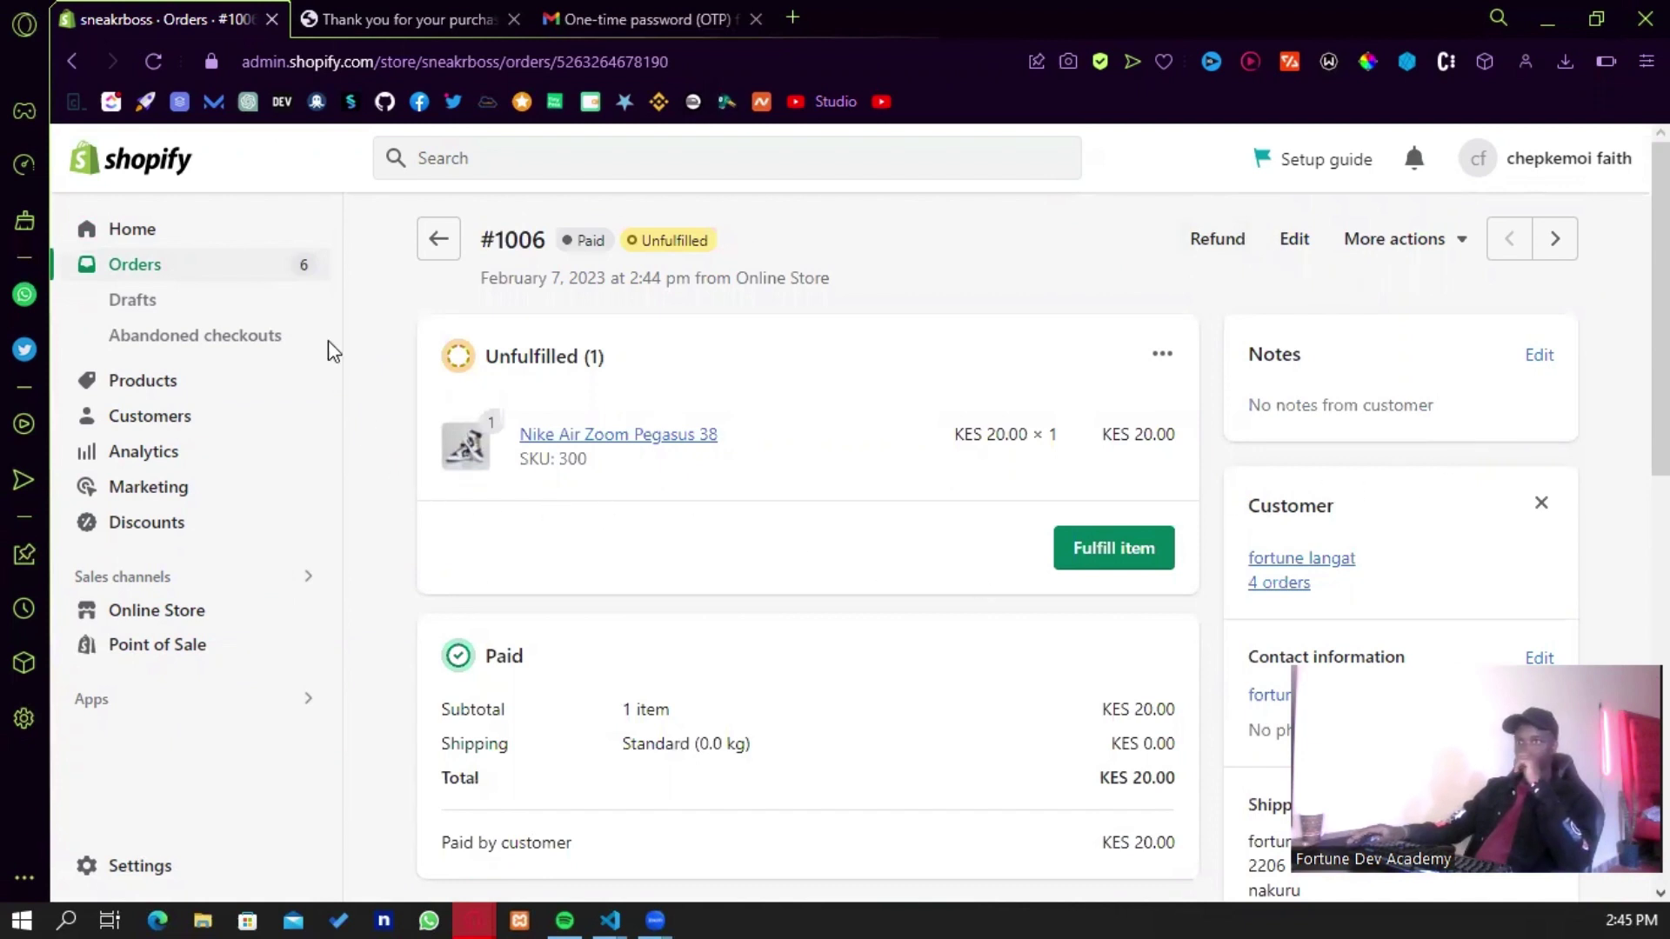
- Return from order #1006 to the Orders list
left_click(443, 246)
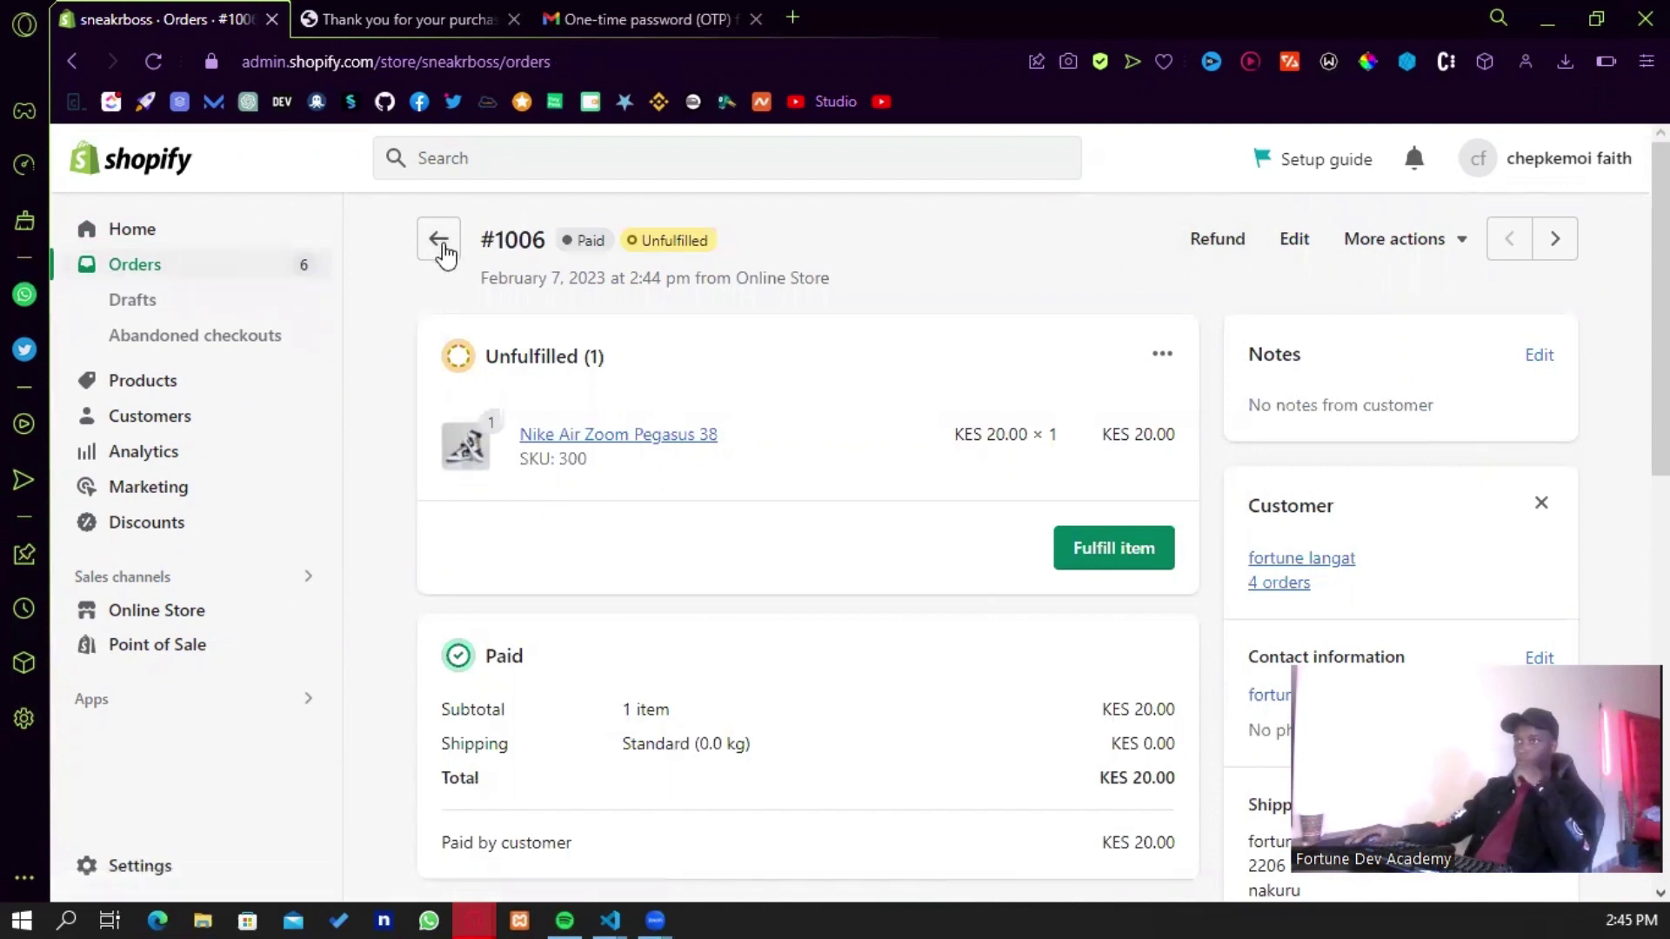